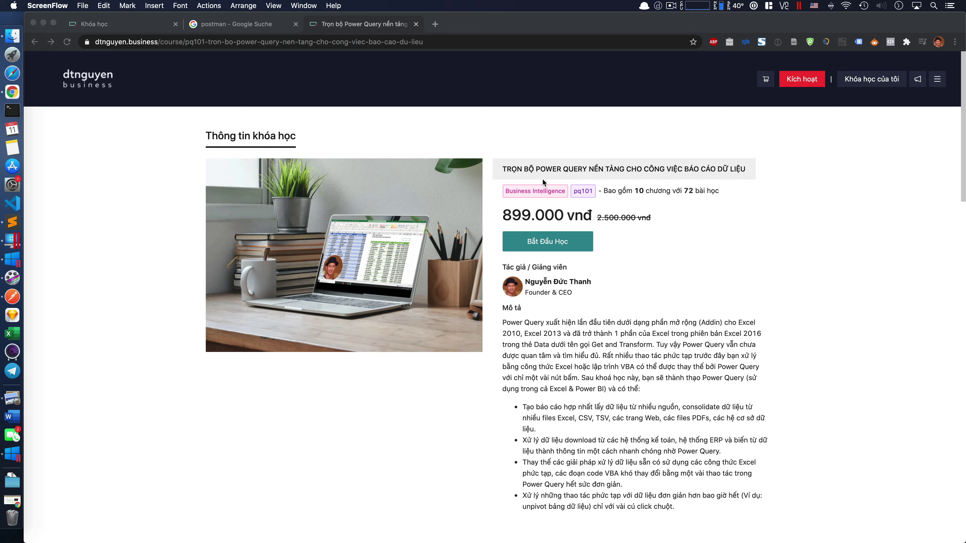
Step: Switch from the course title to the lesson 0902 page showing its Thảo luận discussion thread
drag(500, 168, 657, 170)
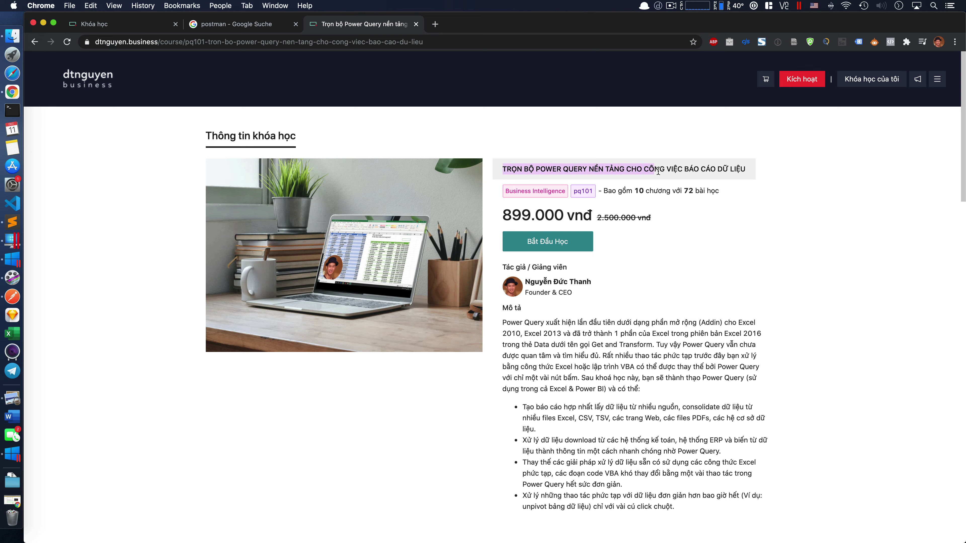
click(697, 169)
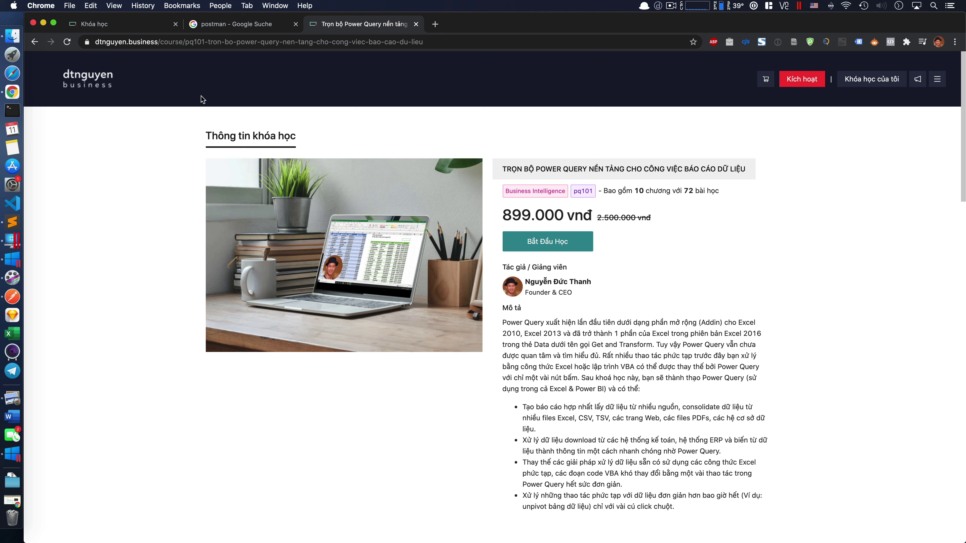
mouse_move(113, 23)
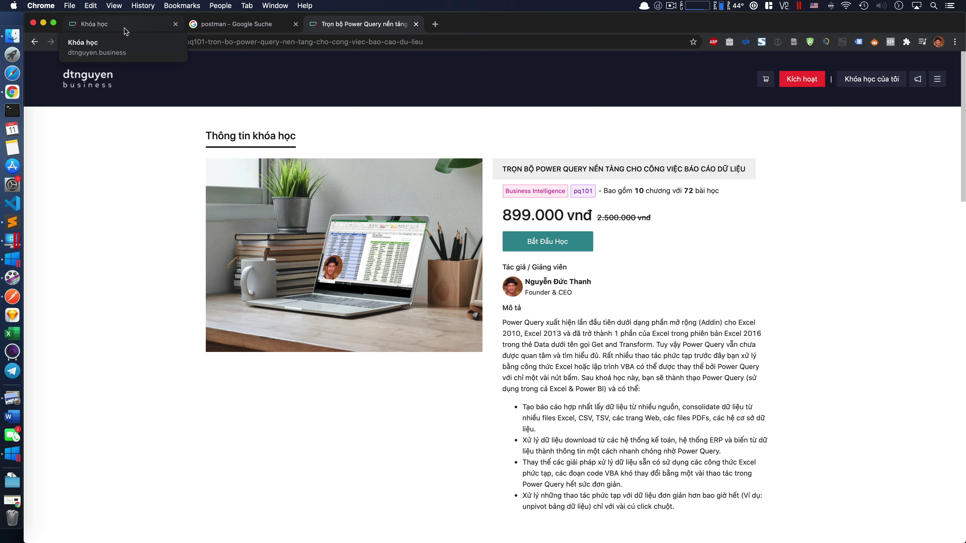
click(131, 32)
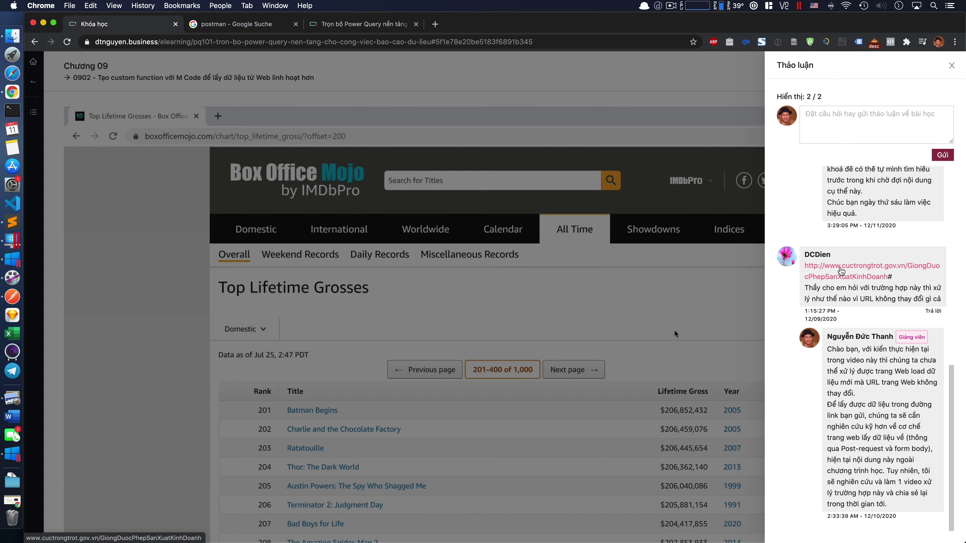
Step: Open the cuctrongtrot.gov.vn link from the comment and scroll through the licensed variety table
click(841, 271)
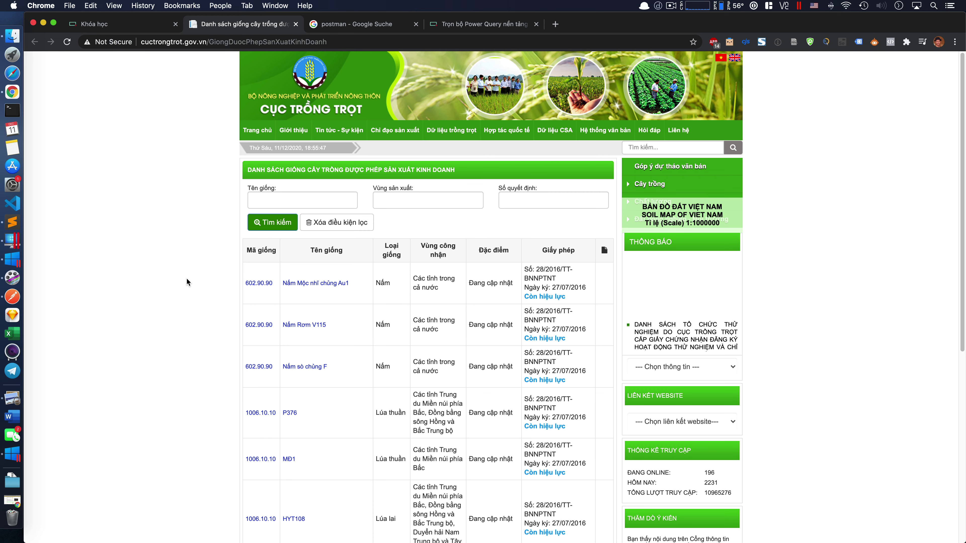
scroll(186, 282, down, 1)
scroll(190, 274, down, 1)
drag(266, 230, 362, 235)
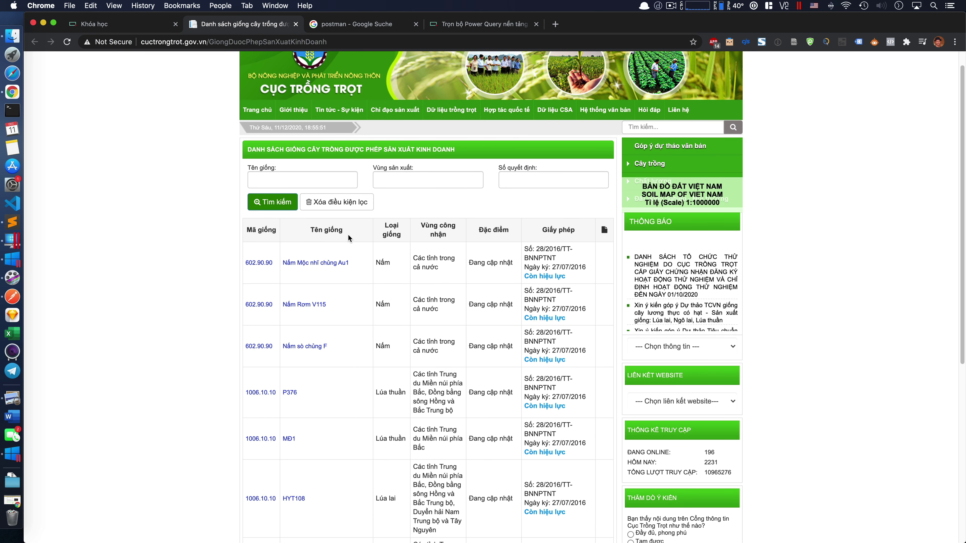
click(217, 279)
scroll(216, 279, down, 3)
scroll(217, 279, down, 3)
scroll(216, 279, down, 3)
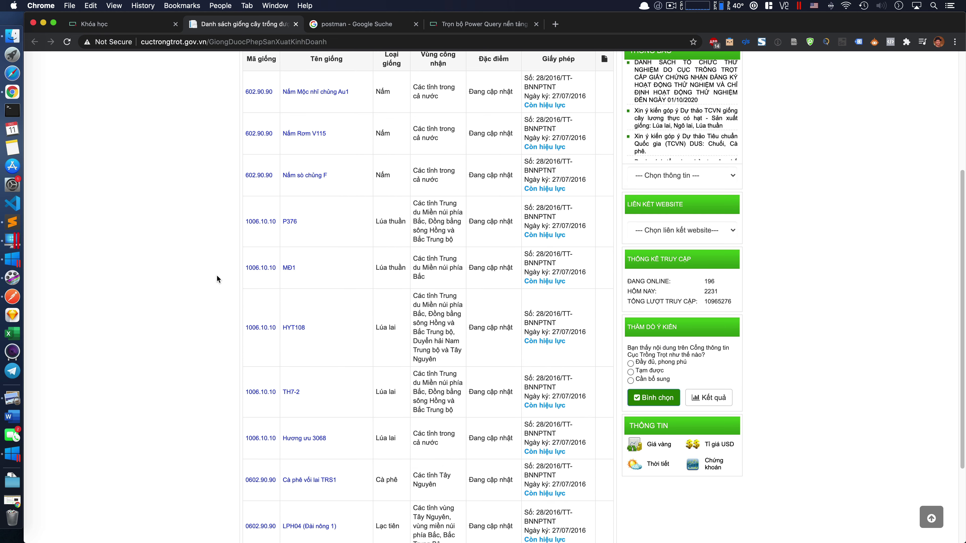
scroll(217, 279, down, 5)
scroll(217, 279, up, 1)
scroll(217, 276, up, 12)
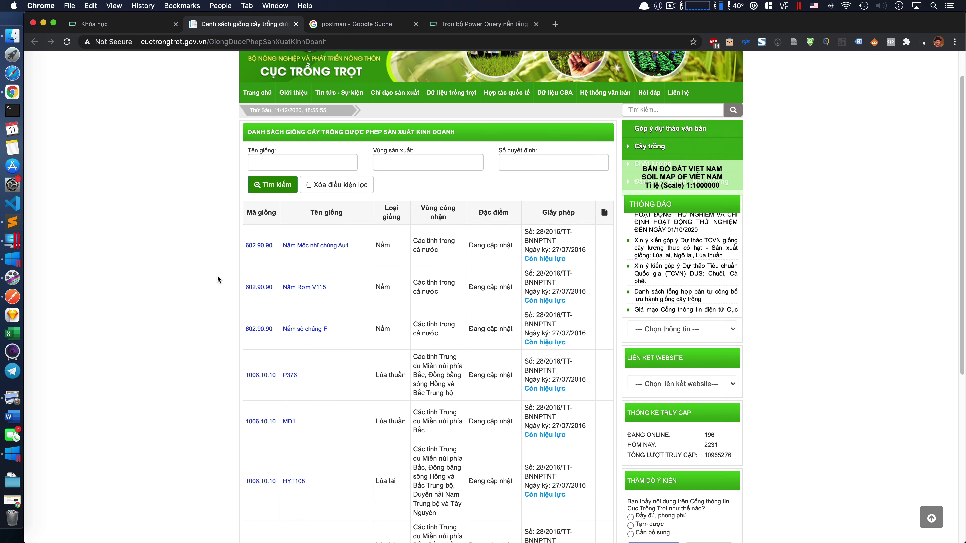
Step: Highlight the column headers from Mã giống to Vùng công nhận, then scroll to the pagination bar
mouse_move(249, 216)
mouse_down()
mouse_move(562, 303)
mouse_move(368, 217)
mouse_move(510, 213)
mouse_up()
click(576, 213)
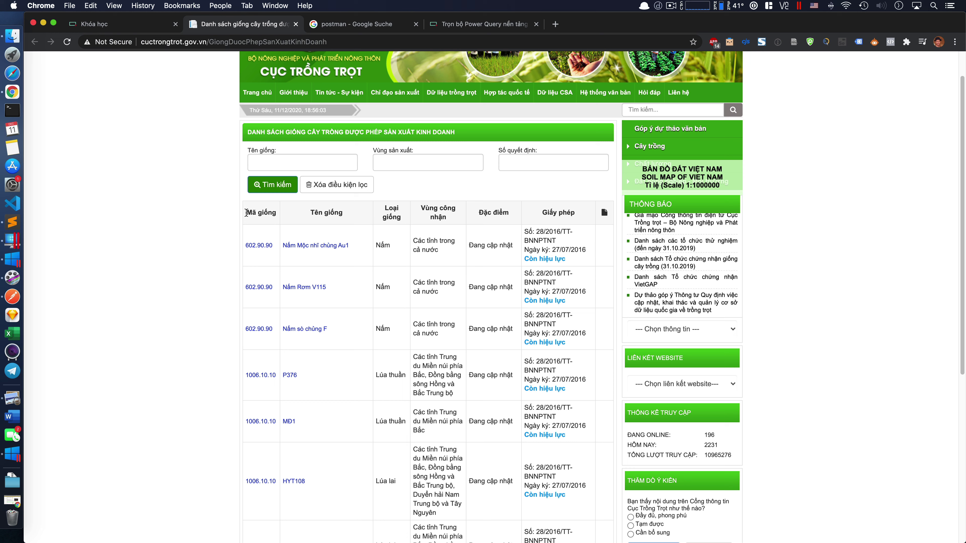
drag(247, 212, 604, 213)
click(604, 213)
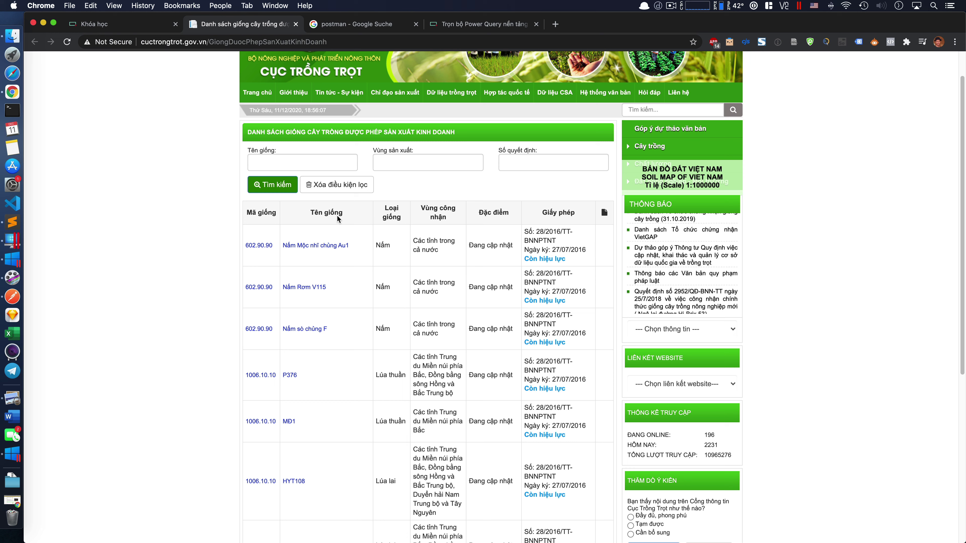
drag(247, 216, 449, 215)
click(307, 217)
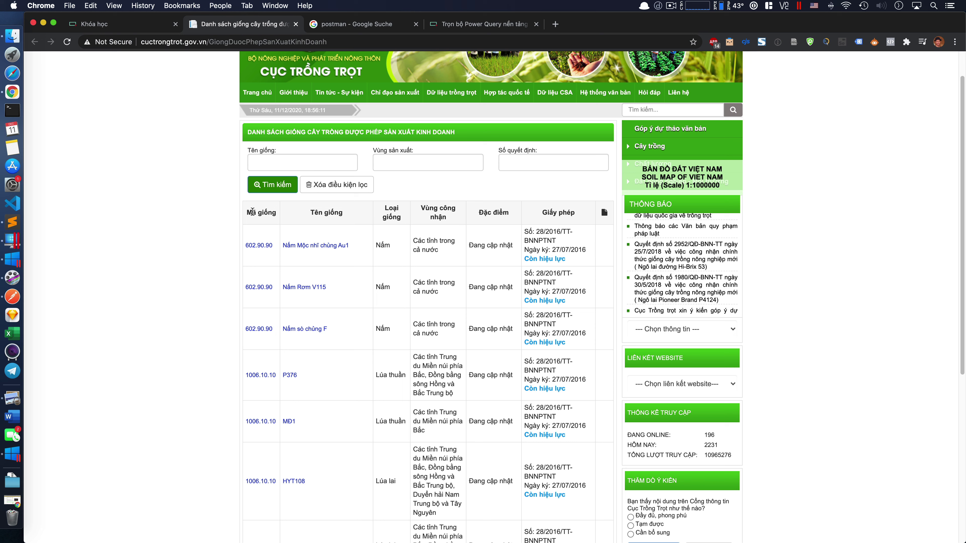
drag(246, 212, 455, 221)
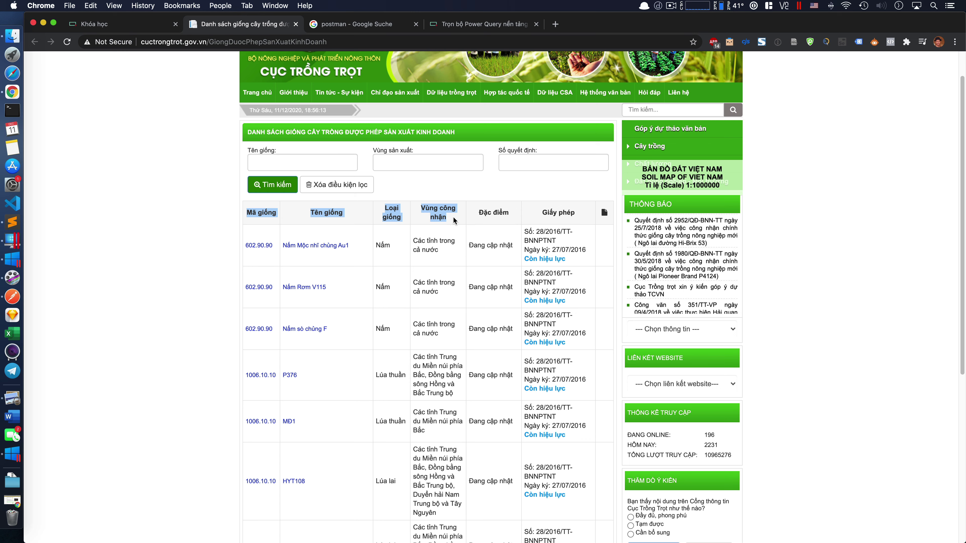
click(376, 219)
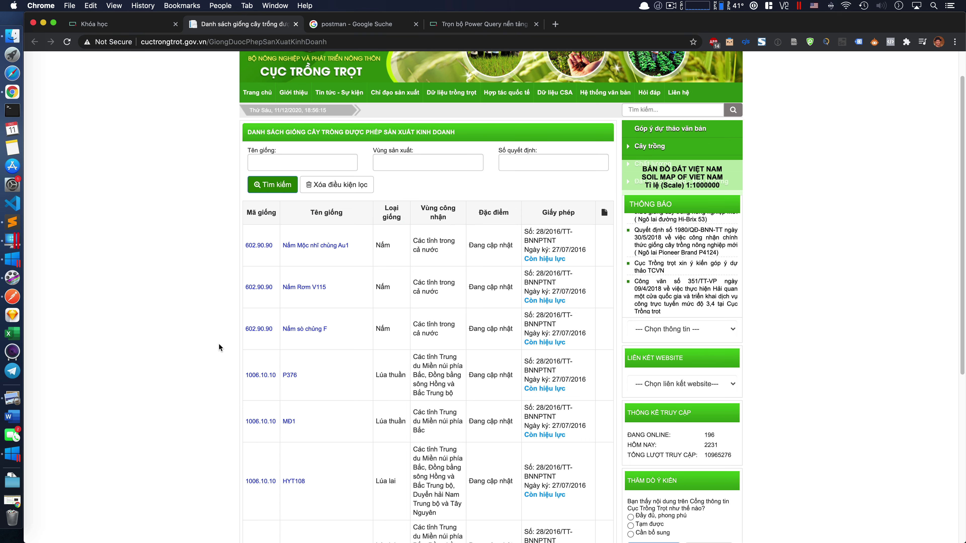
scroll(200, 353, down, 3)
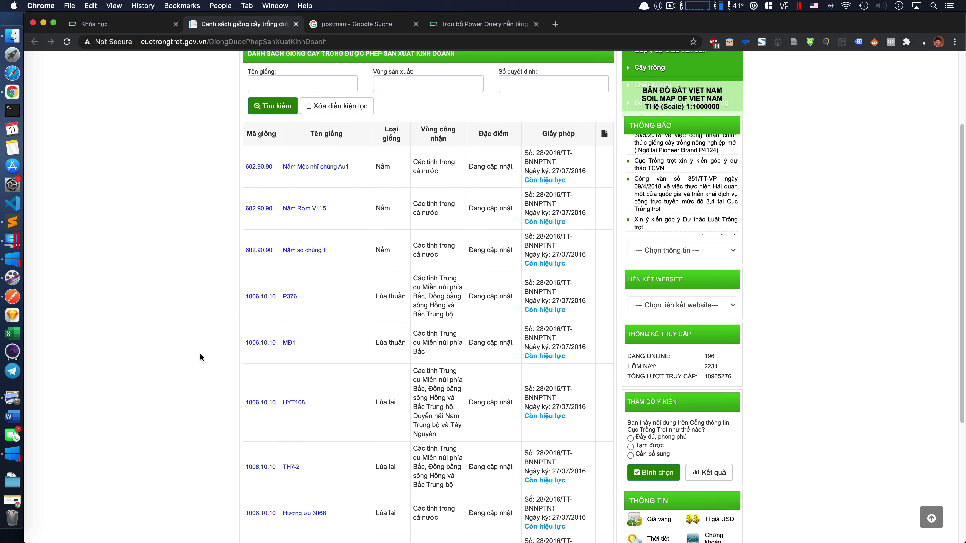
scroll(200, 358, down, 1)
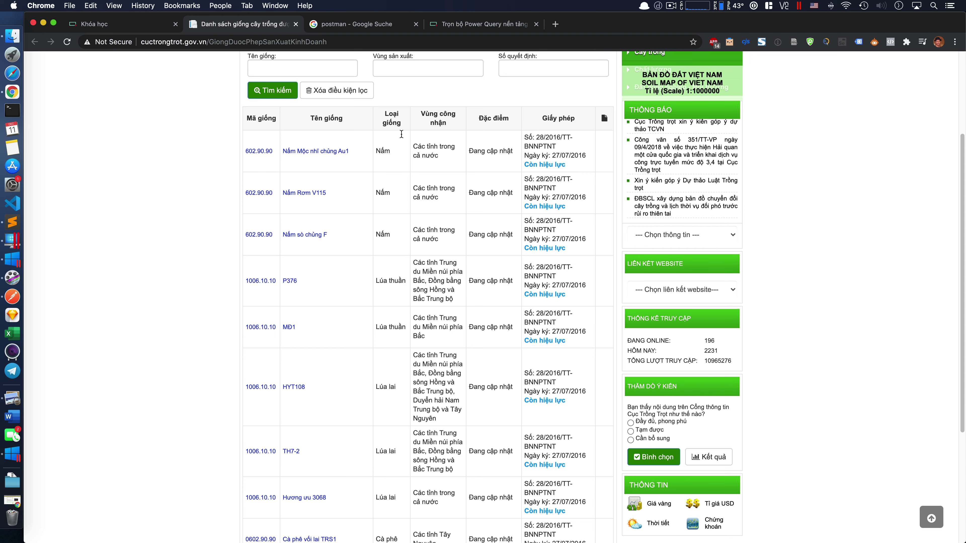
scroll(395, 276, down, 5)
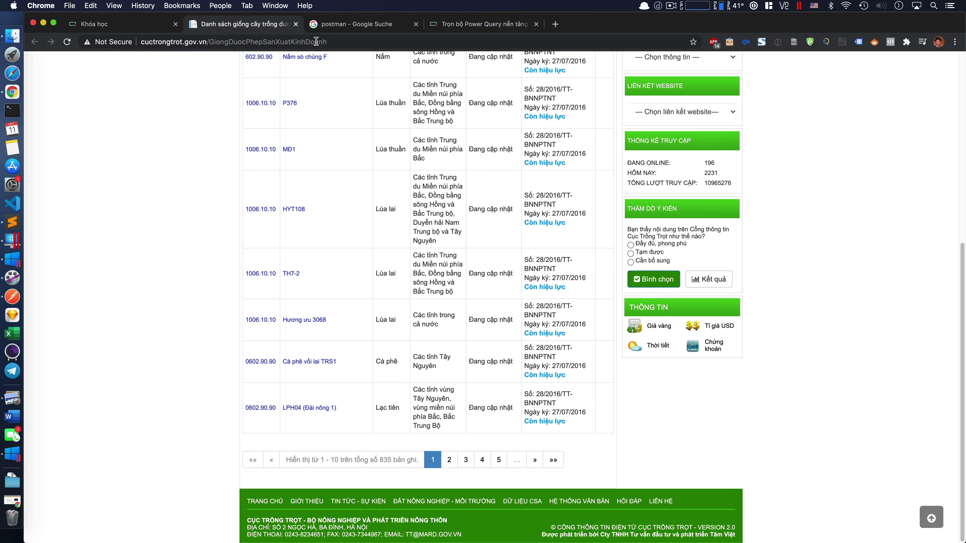
Step: Go to page 2 of the variety list and scroll through records 11–20 of 835
click(449, 460)
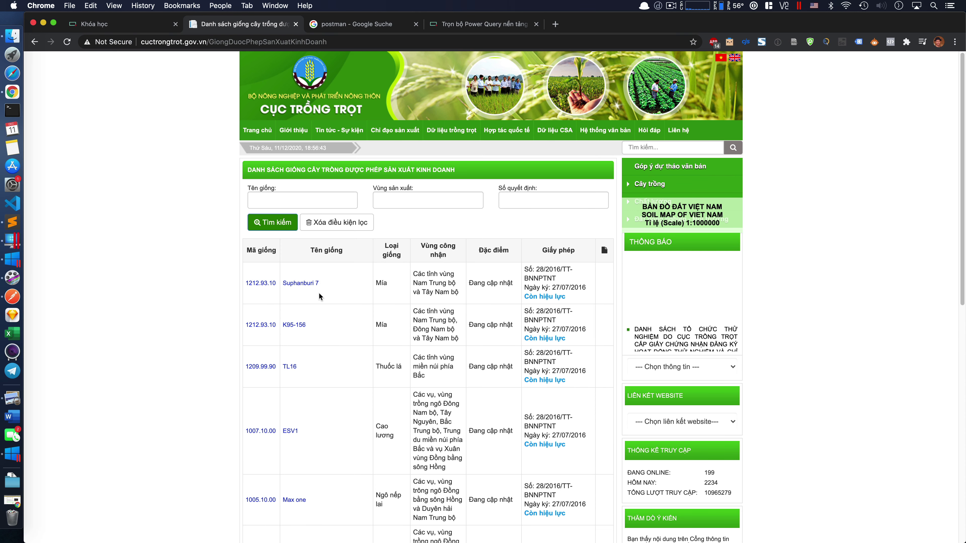
scroll(304, 294, down, 5)
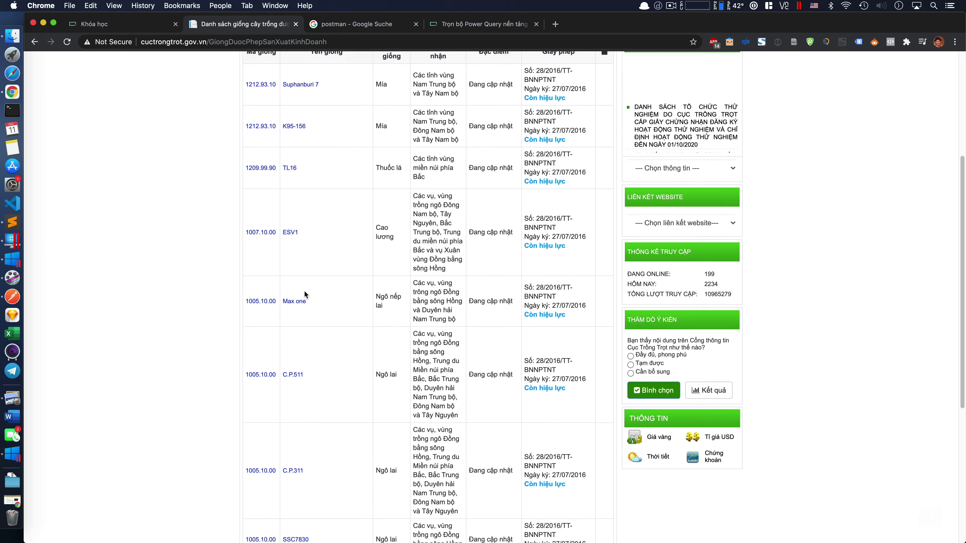
scroll(304, 294, down, 5)
scroll(332, 388, up, 10)
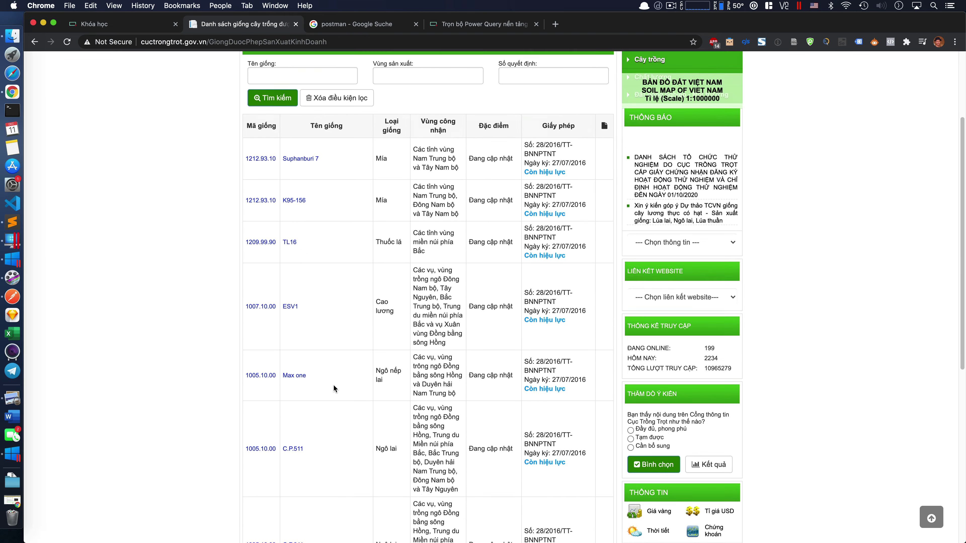
scroll(243, 350, up, 5)
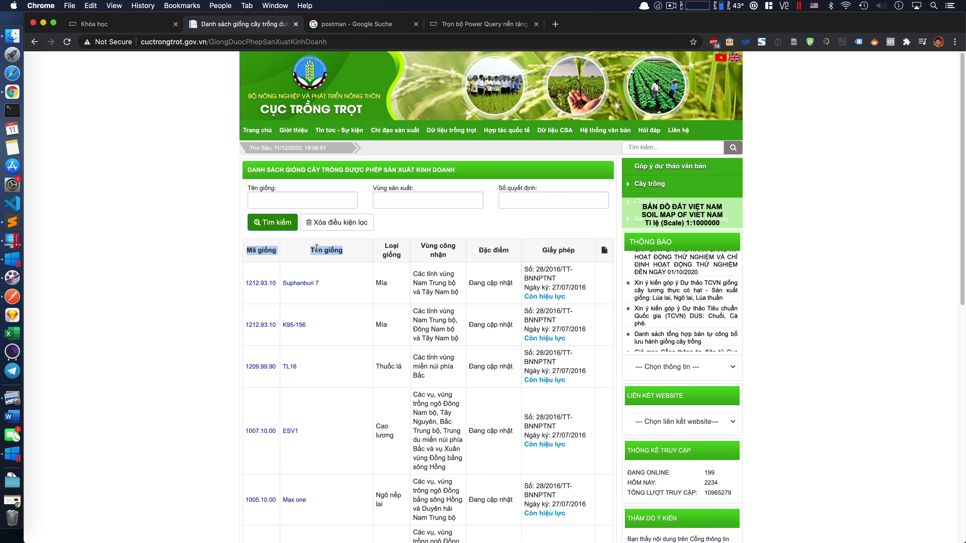
scroll(225, 257, down, 5)
scroll(225, 258, down, 3)
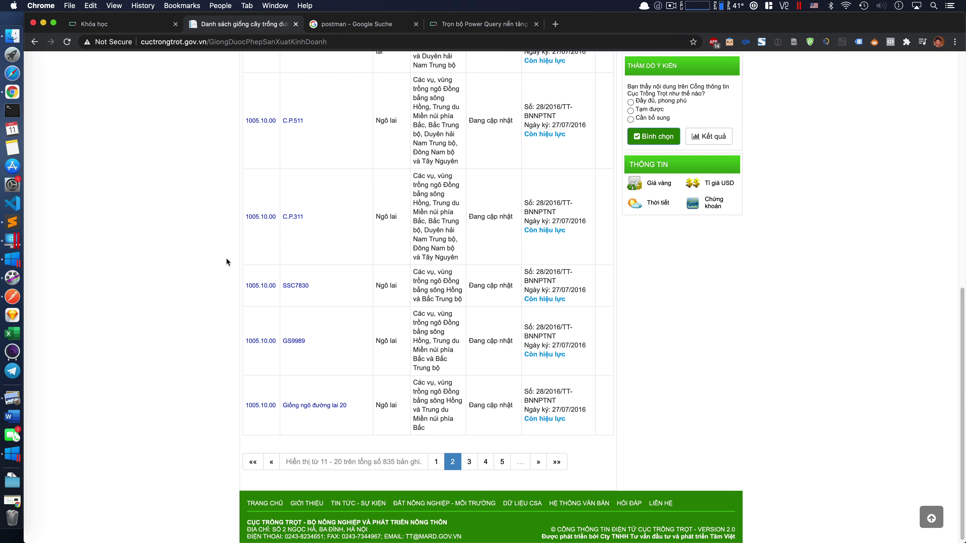
scroll(232, 267, up, 7)
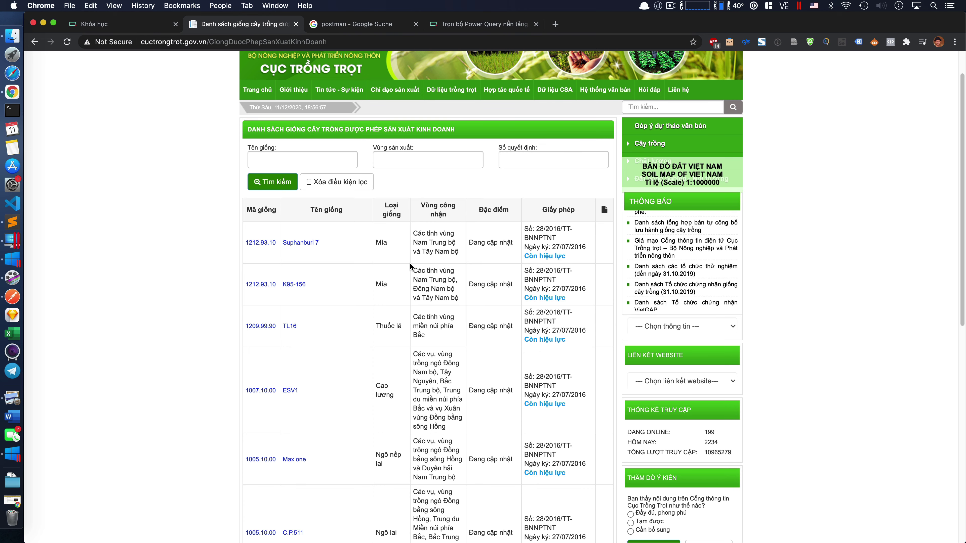
scroll(401, 270, up, 2)
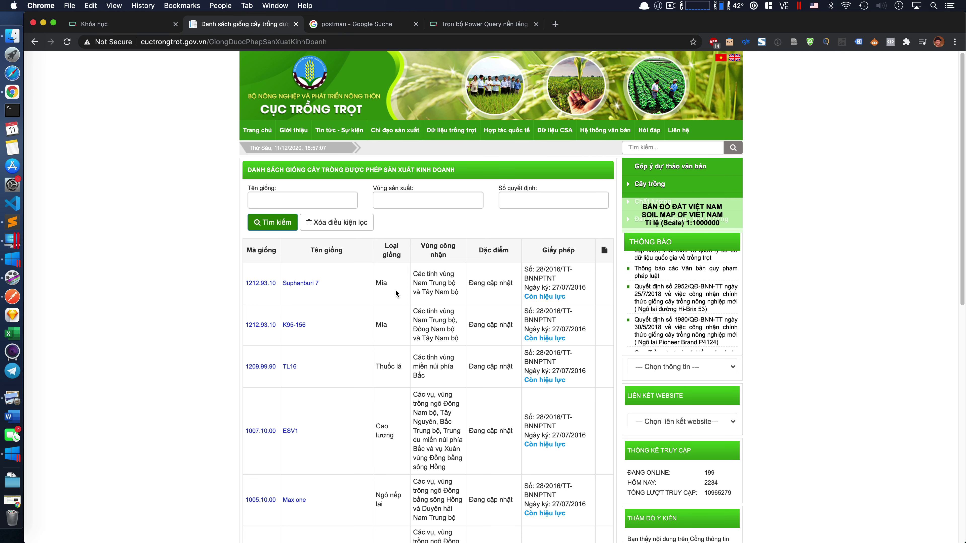
scroll(394, 289, down, 5)
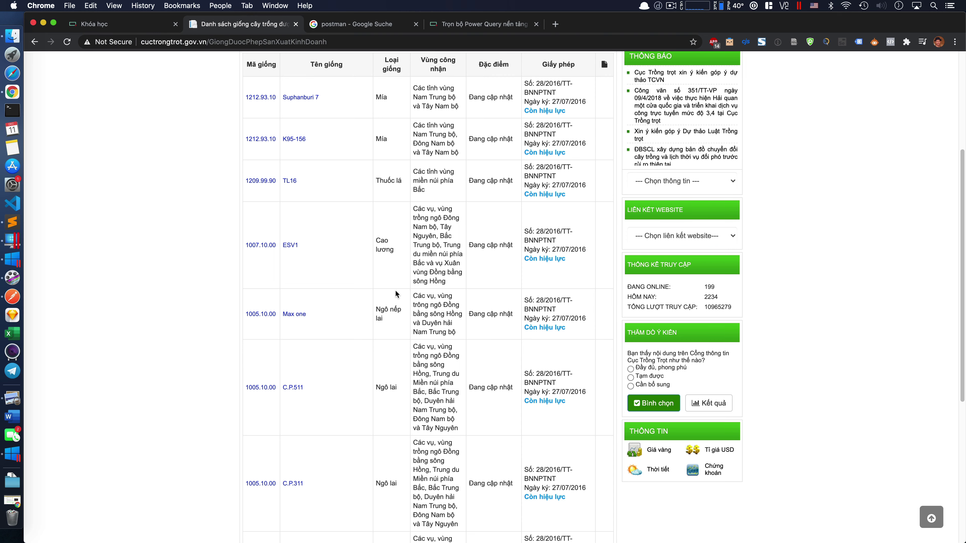
scroll(397, 293, up, 5)
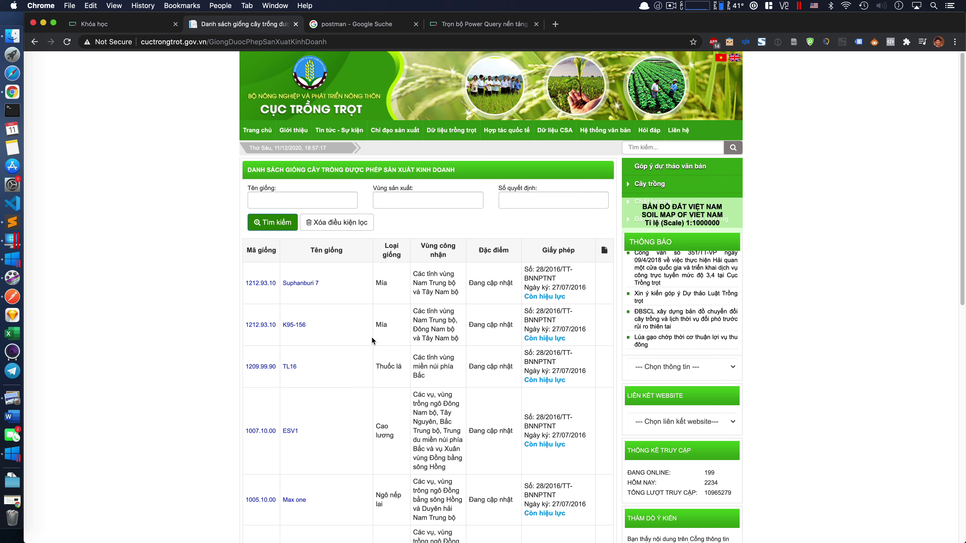
scroll(377, 339, down, 15)
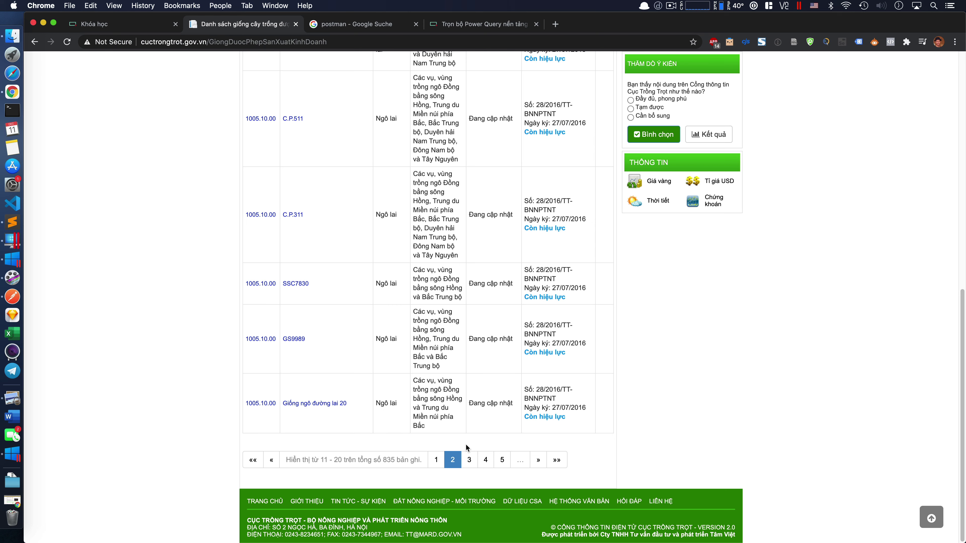
scroll(465, 444, up, 15)
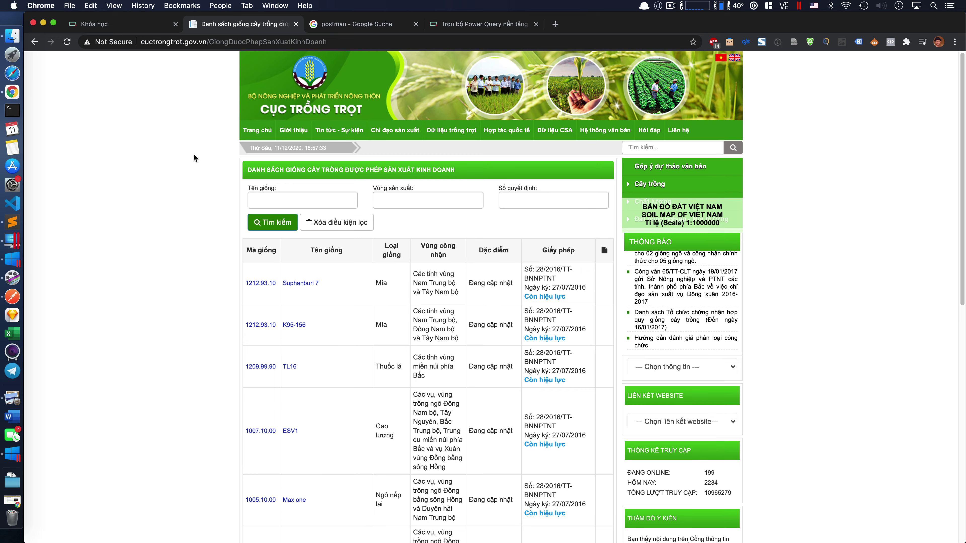
scroll(194, 154, down, 15)
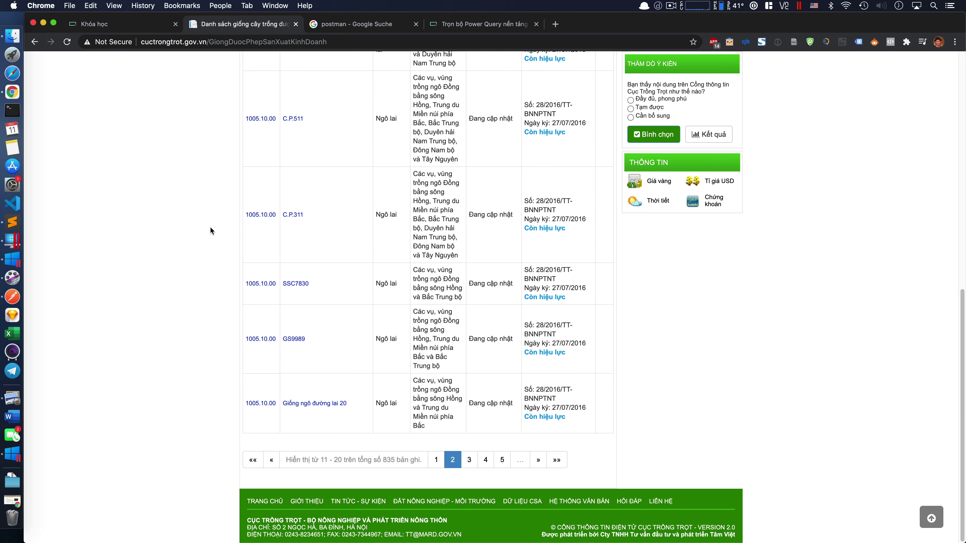
scroll(210, 227, up, 5)
scroll(209, 229, up, 10)
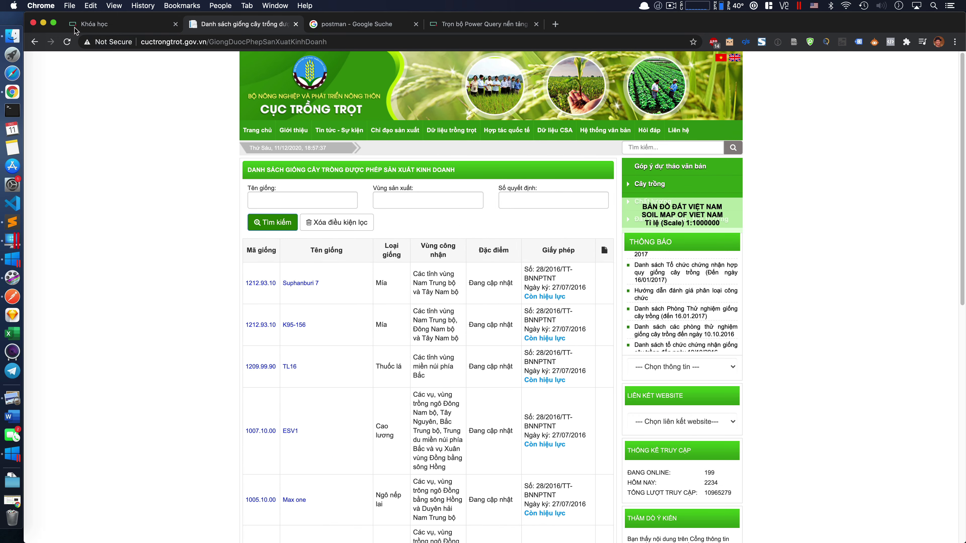
scroll(171, 325, down, 15)
scroll(170, 327, up, 10)
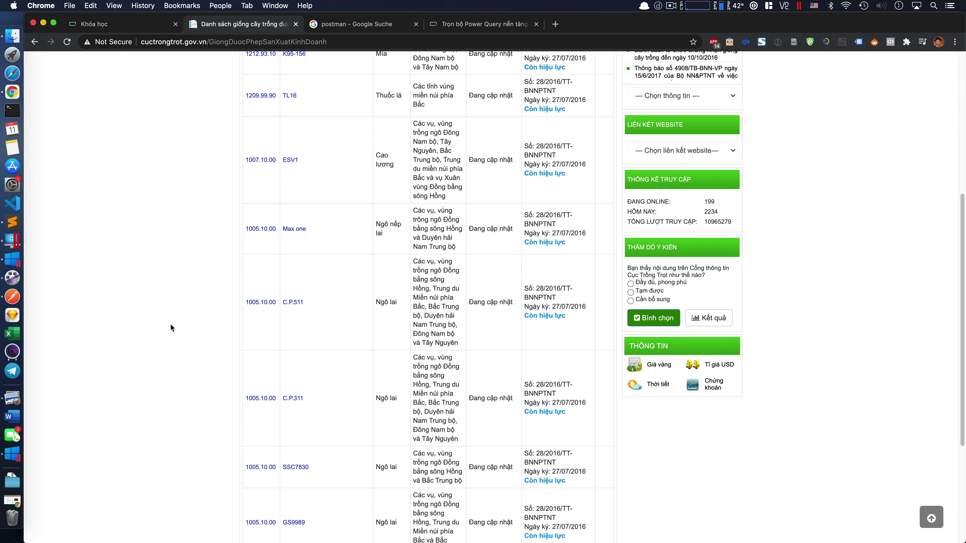
Step: Open DevTools' Network panel beside a wider page and reload, capturing 47 requests (70.3 kB)
right_click(184, 223)
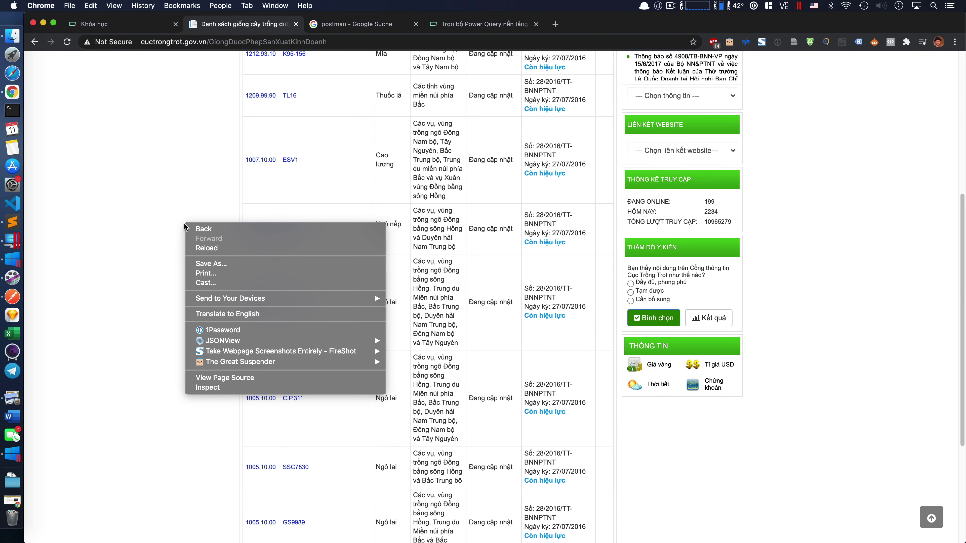
click(243, 387)
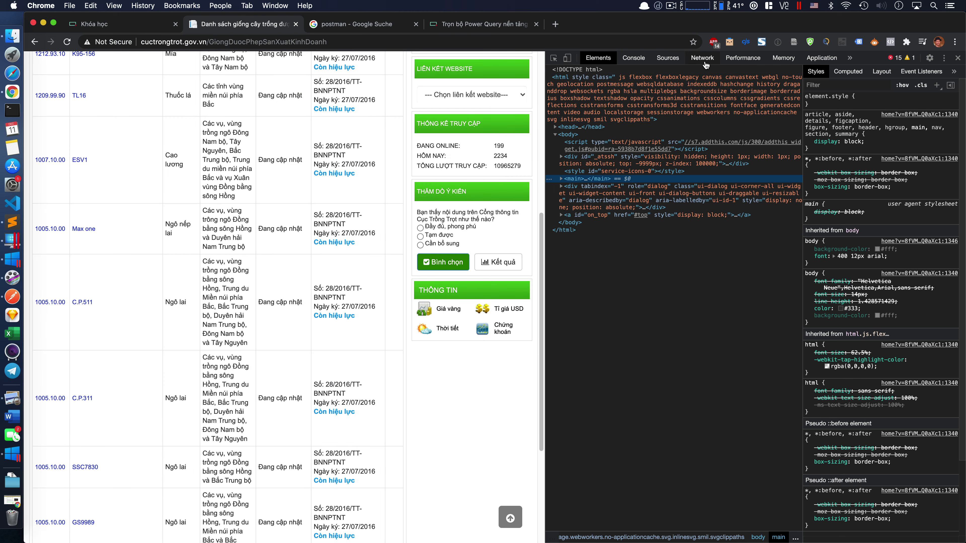
click(703, 60)
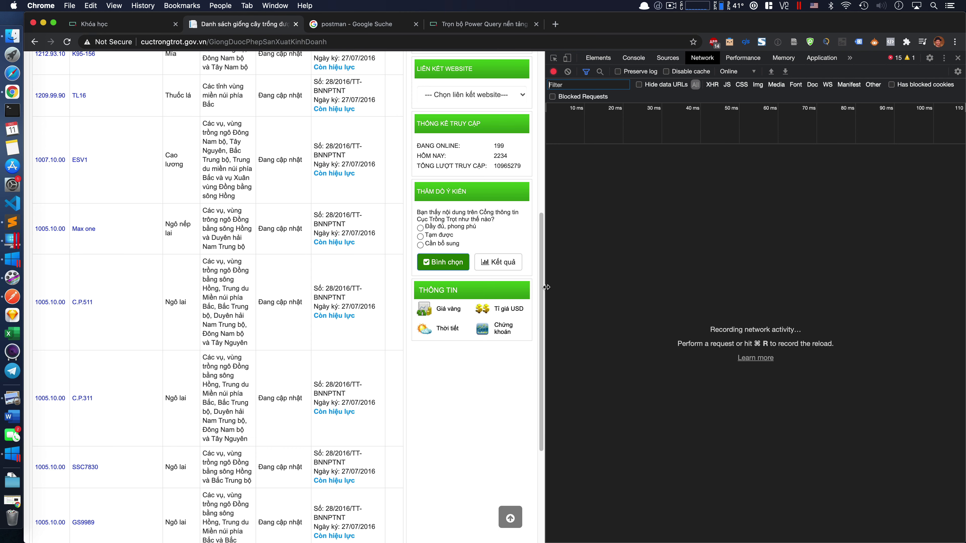
drag(546, 287, 580, 288)
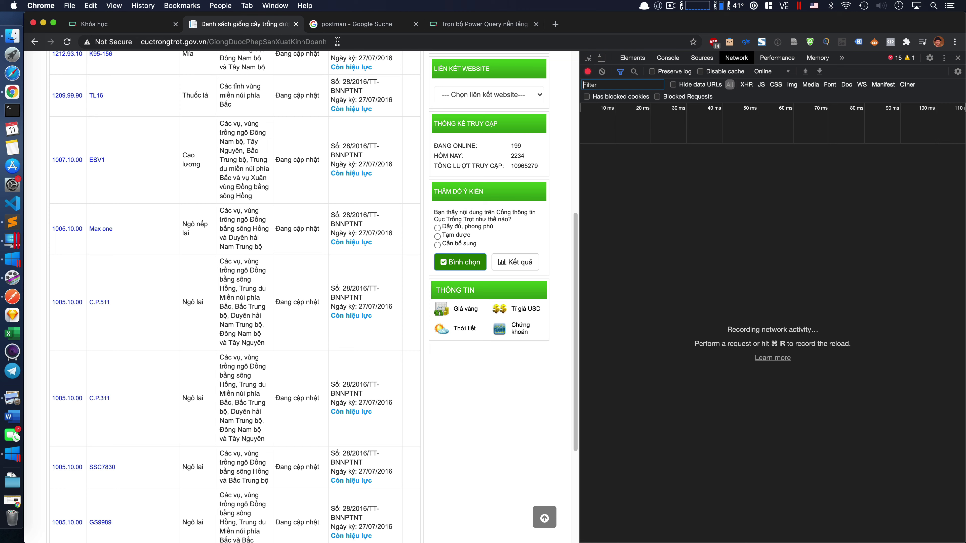
key(Home)
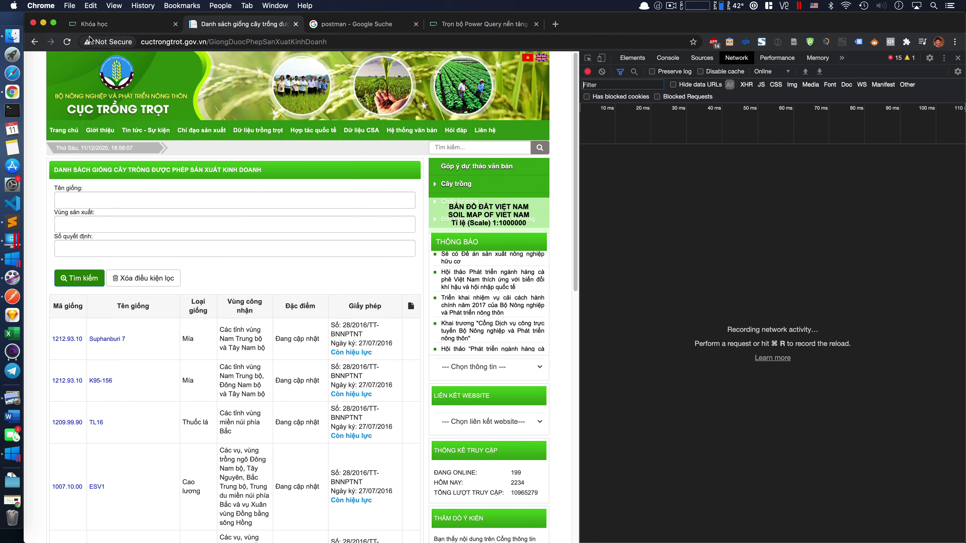
click(67, 41)
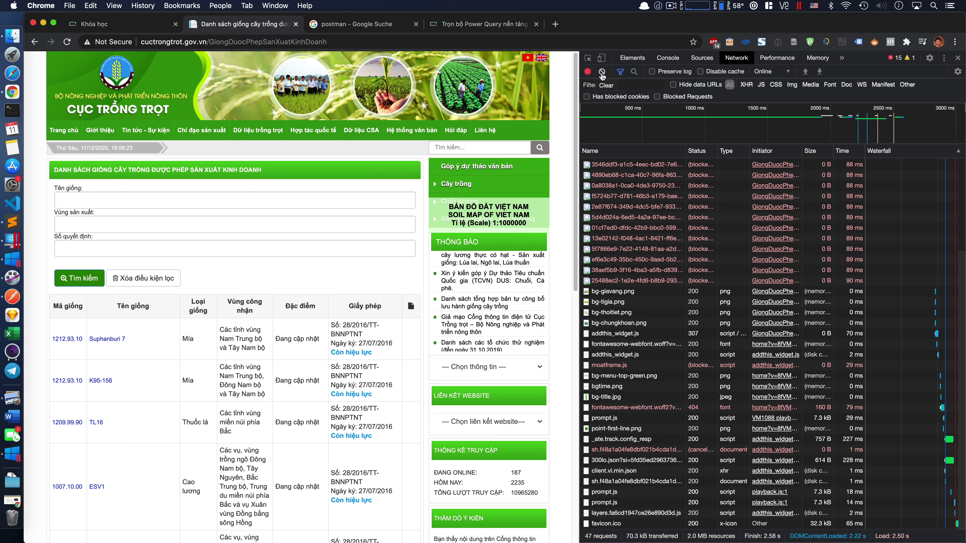
Step: Clear the Network log, then load page 3 to capture the GiongDuocPhepSanXuatKinhDoanh document request
click(602, 72)
scroll(286, 379, down, 15)
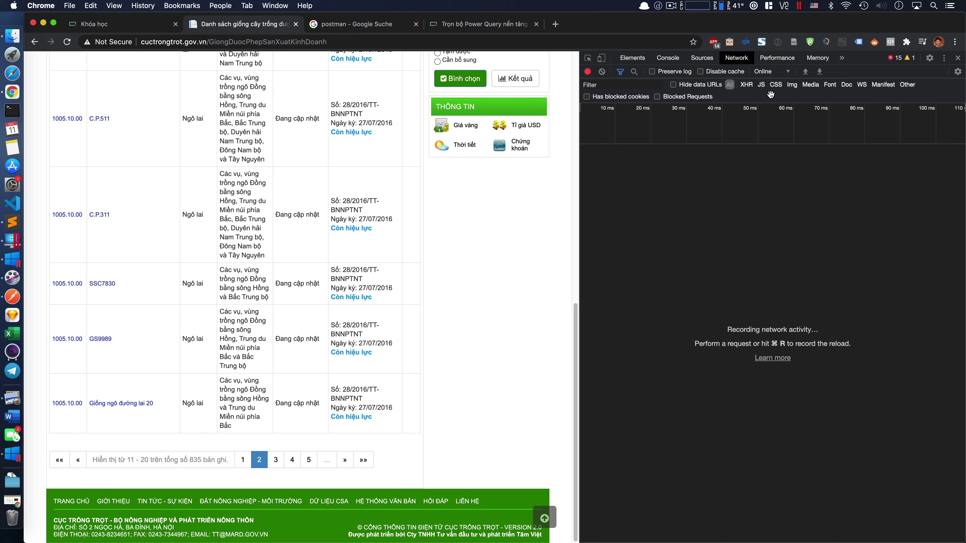
click(278, 460)
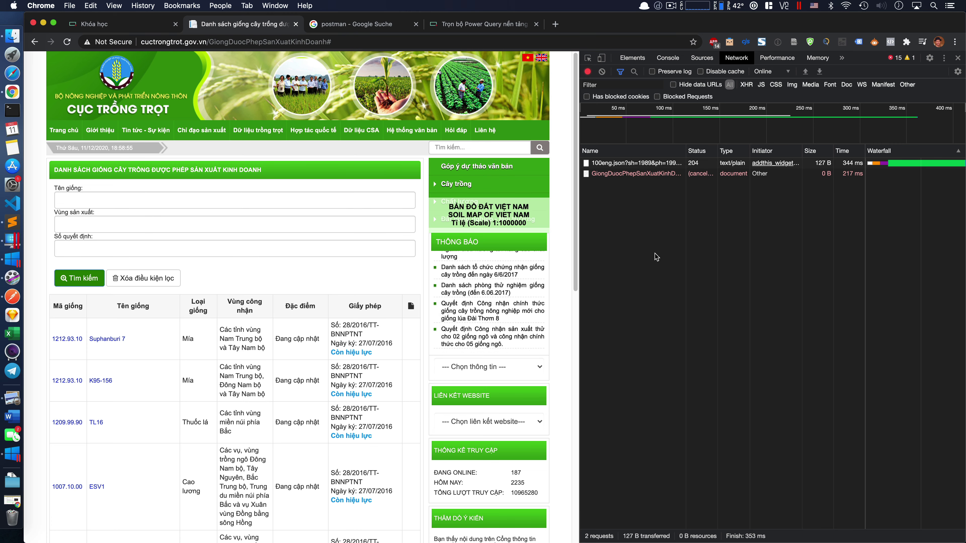
drag(579, 217, 403, 229)
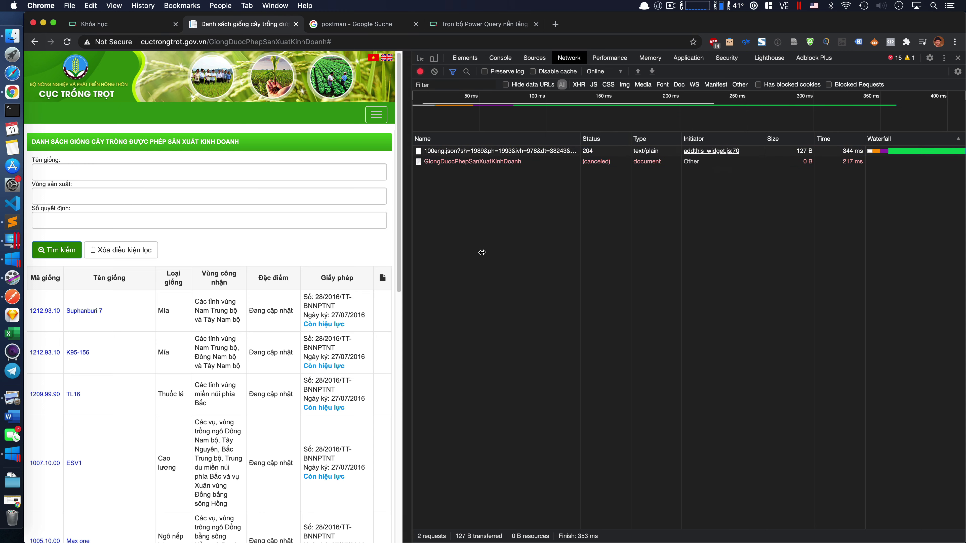
drag(400, 256, 558, 267)
scroll(273, 355, down, 15)
scroll(273, 355, down, 3)
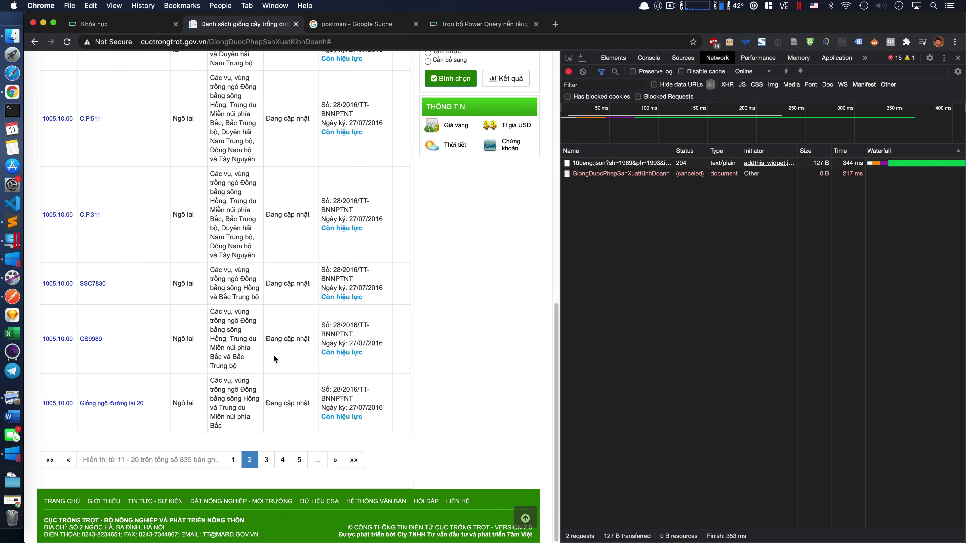
scroll(301, 344, up, 20)
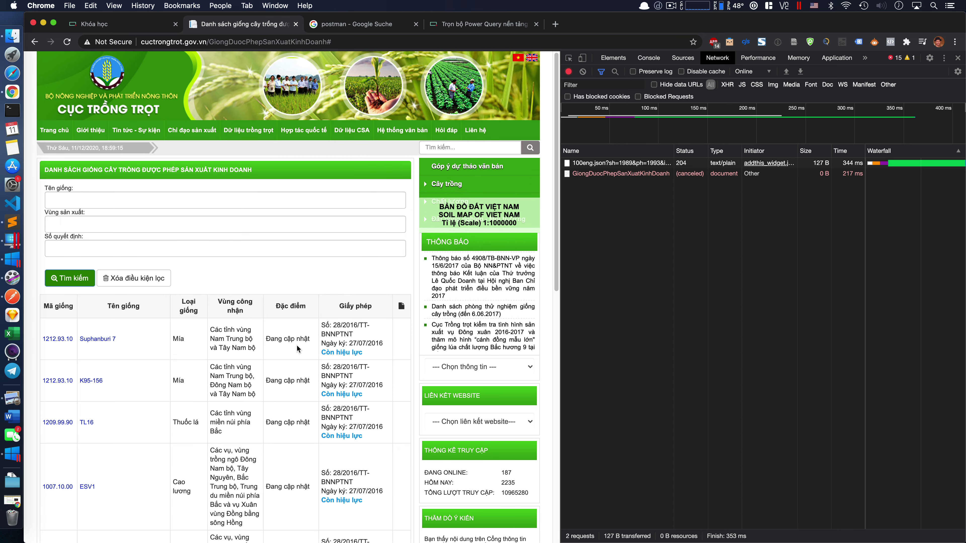
scroll(297, 345, down, 1)
scroll(297, 346, down, 5)
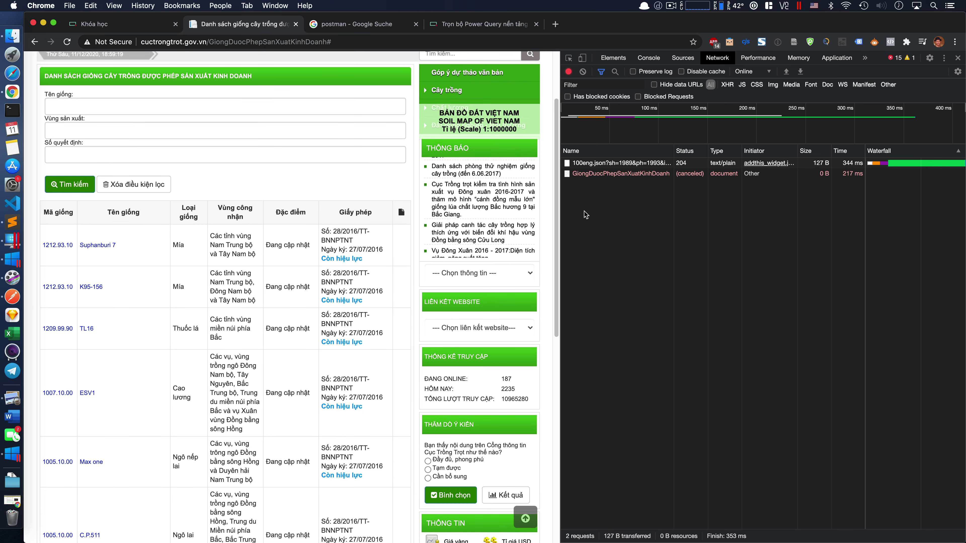
Step: Open the canceled GiongDuocPhepSanXuatKinhDoanh request's headers and copy its Request URL
drag(561, 200, 510, 192)
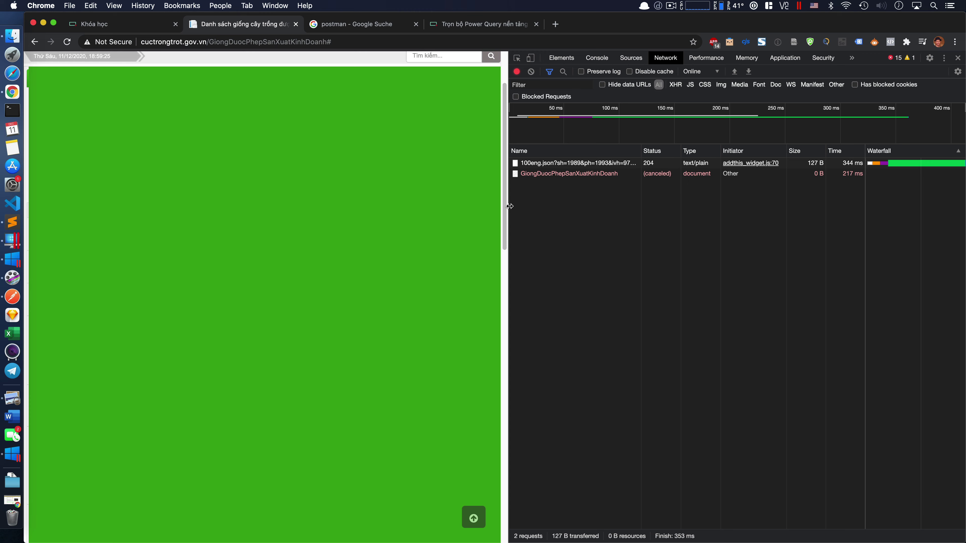
drag(509, 206, 556, 207)
click(608, 174)
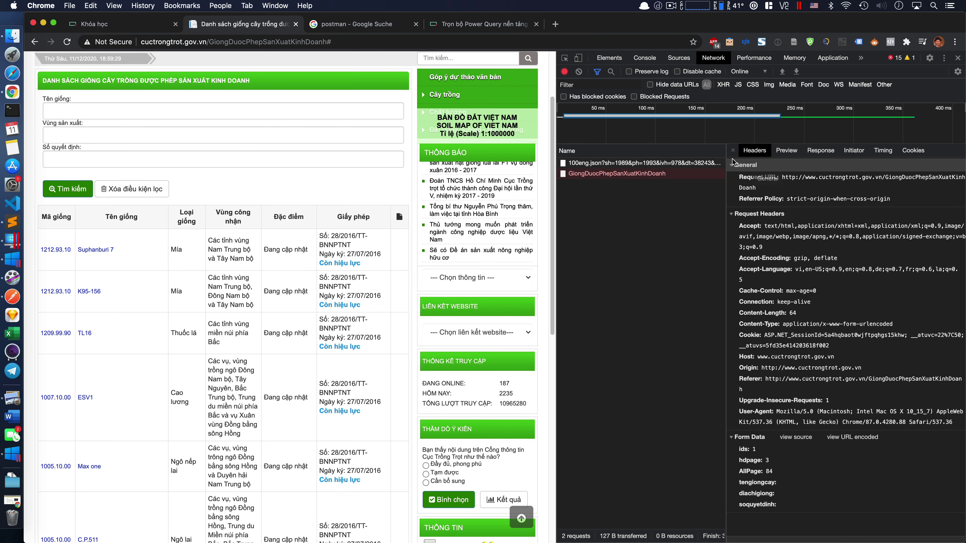
drag(726, 183, 631, 213)
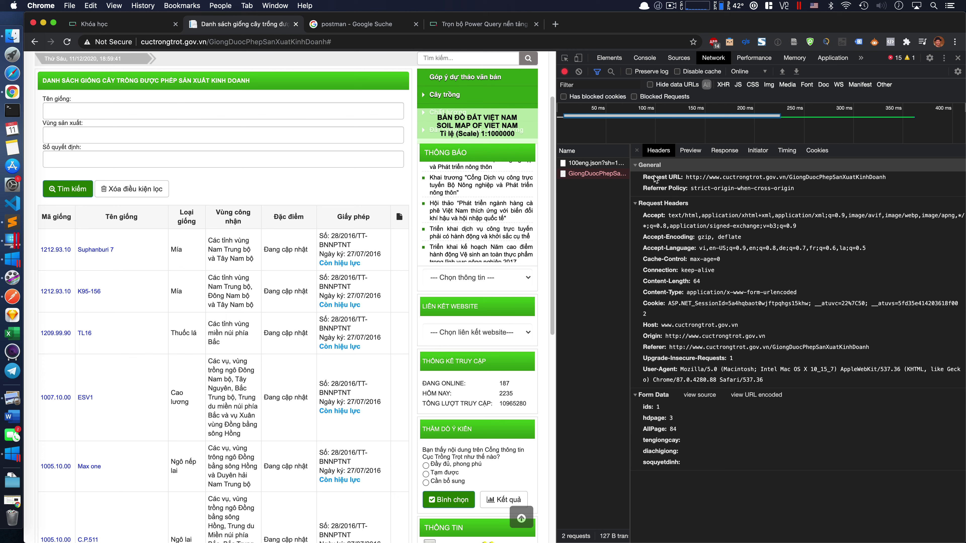
drag(687, 179, 699, 180)
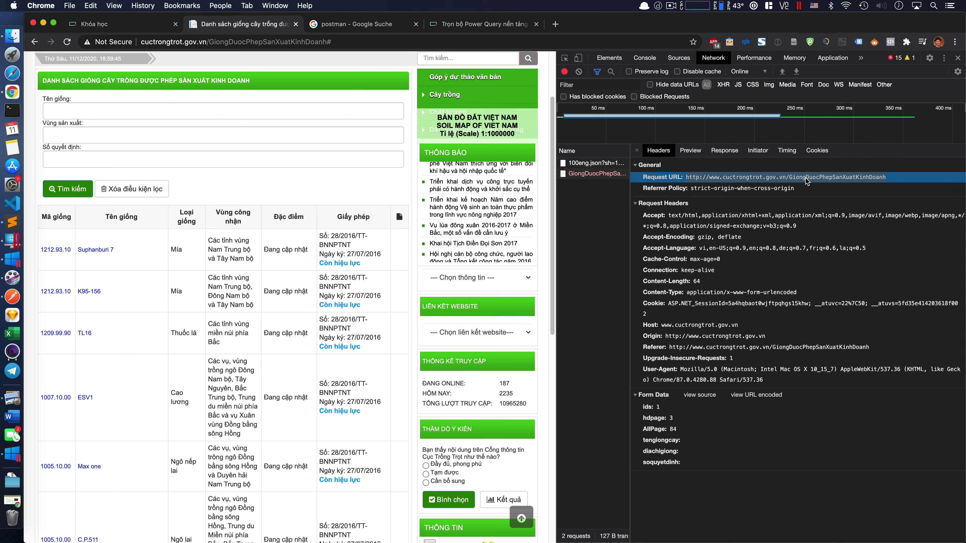
right_click(761, 180)
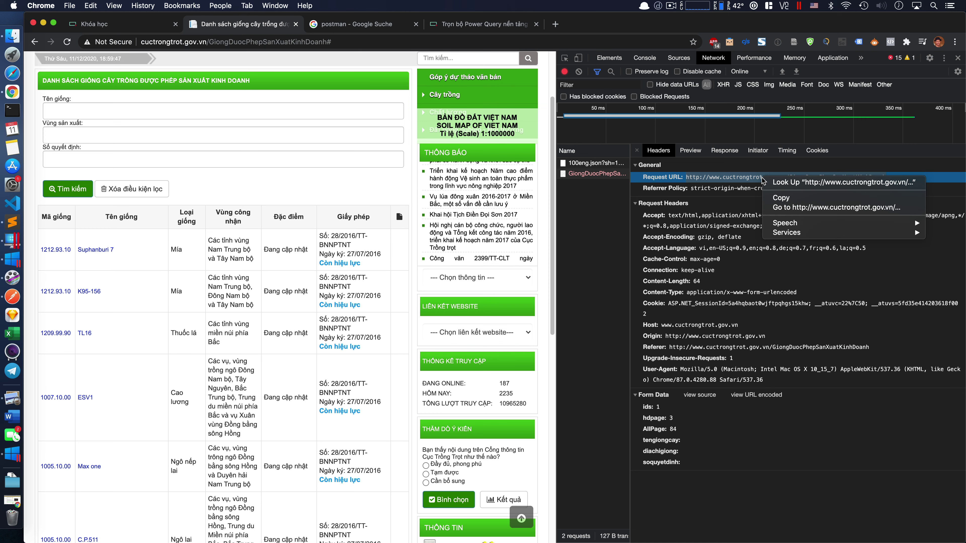
click(800, 198)
Step: Collapse General and Request Headers to leave Form Data showing: ids 1, hdpage 3, AllPage 84
click(755, 456)
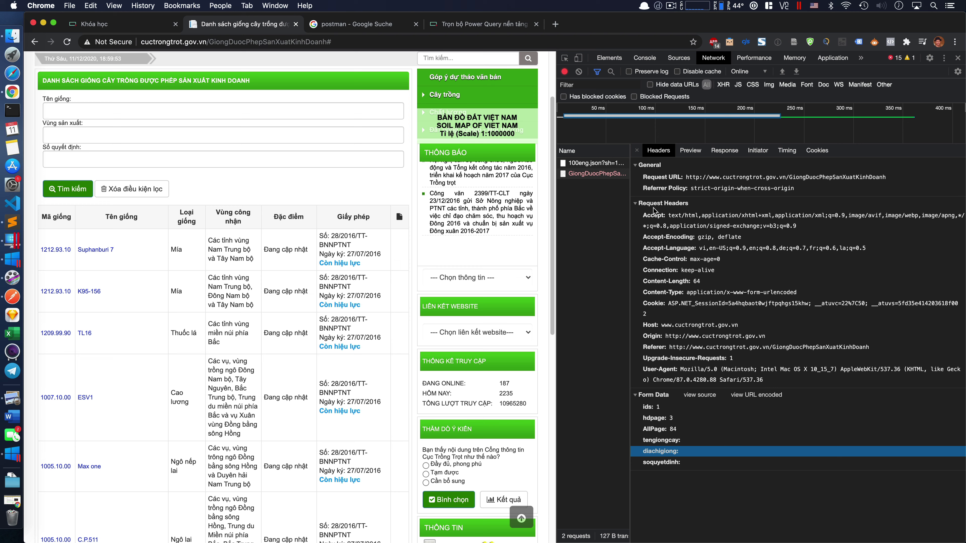
click(643, 166)
click(643, 179)
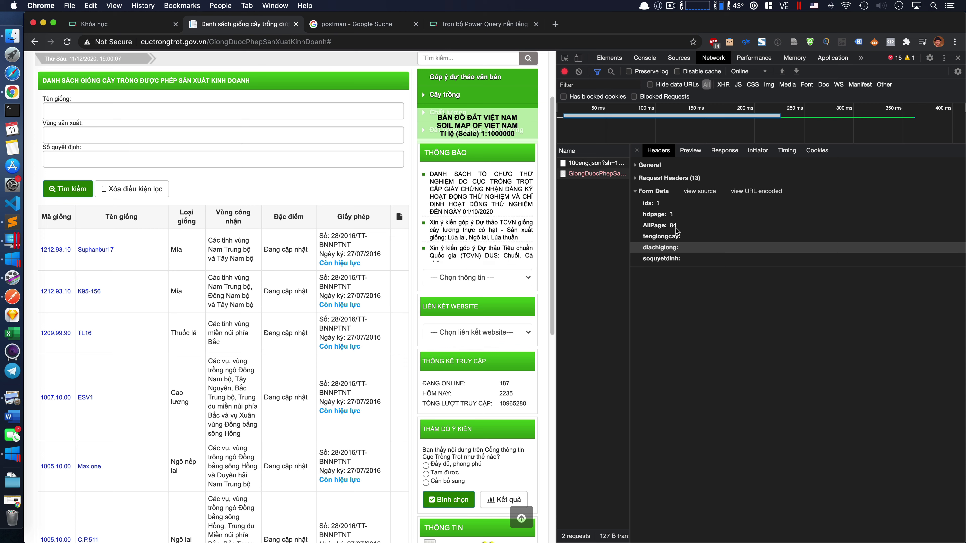
scroll(264, 364, down, 3)
scroll(263, 365, down, 8)
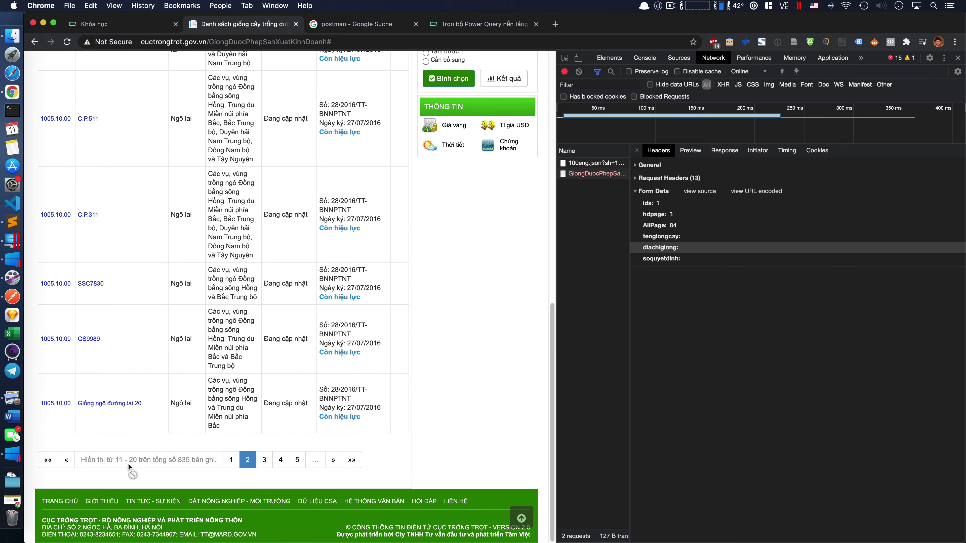
scroll(197, 436, up, 2)
scroll(197, 436, up, 10)
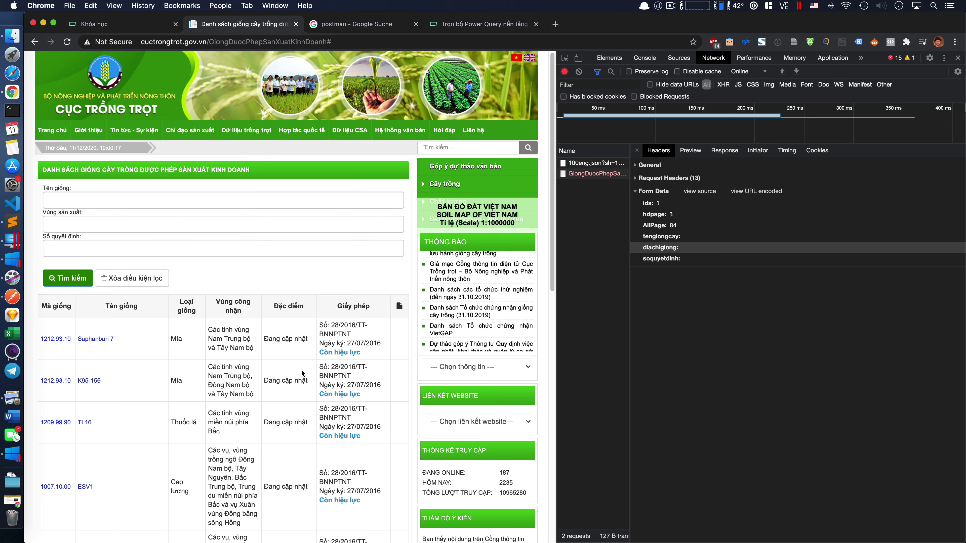
scroll(294, 380, down, 10)
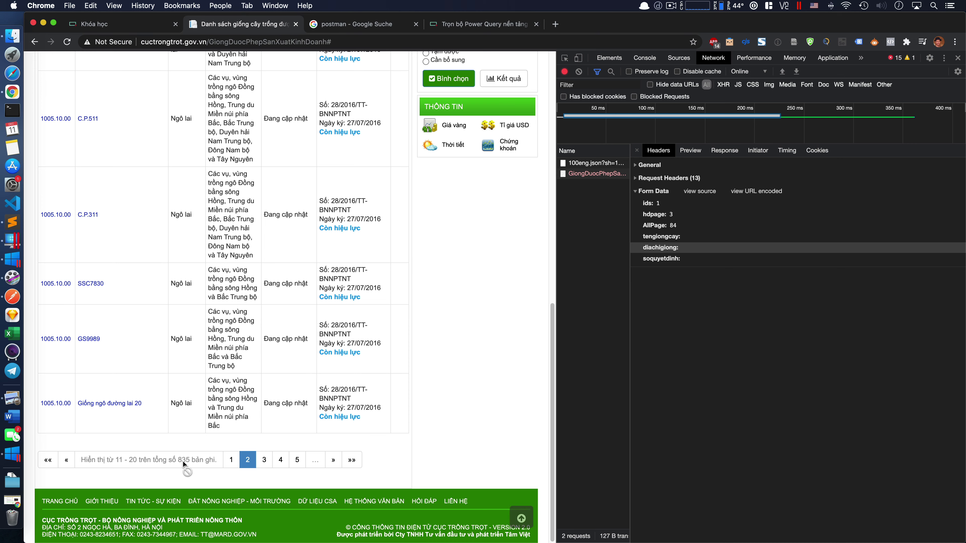
scroll(232, 400, up, 10)
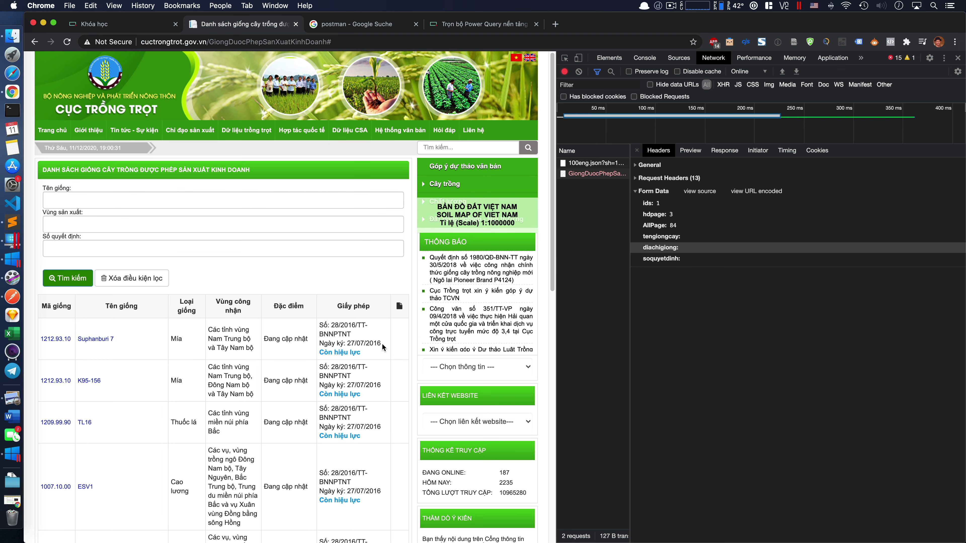
scroll(381, 343, down, 15)
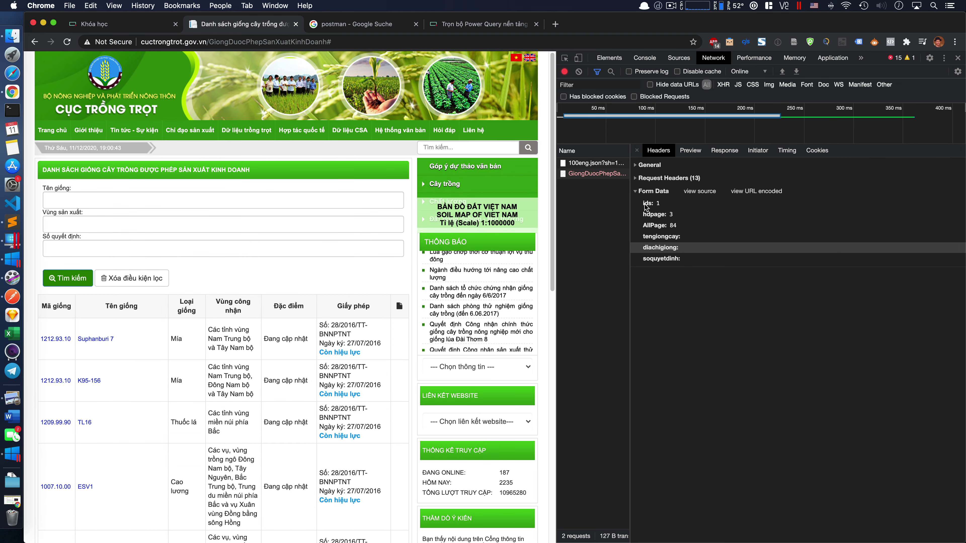
Step: Show Form Data as the raw line ids=1&hdpage=3&AllPage=84&tengiongcay=&diachigiong=&soquyetdinh= and re-expand General
click(700, 191)
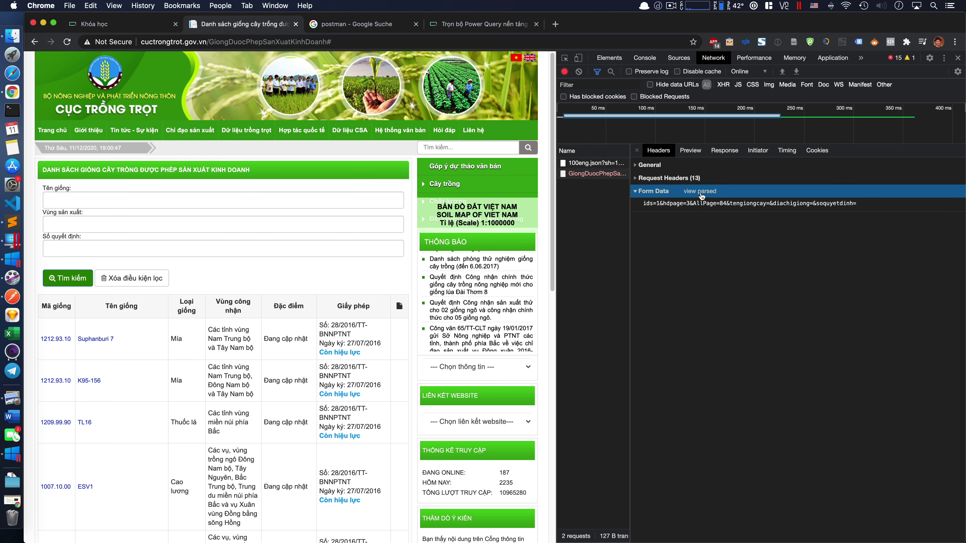
click(700, 191)
click(711, 190)
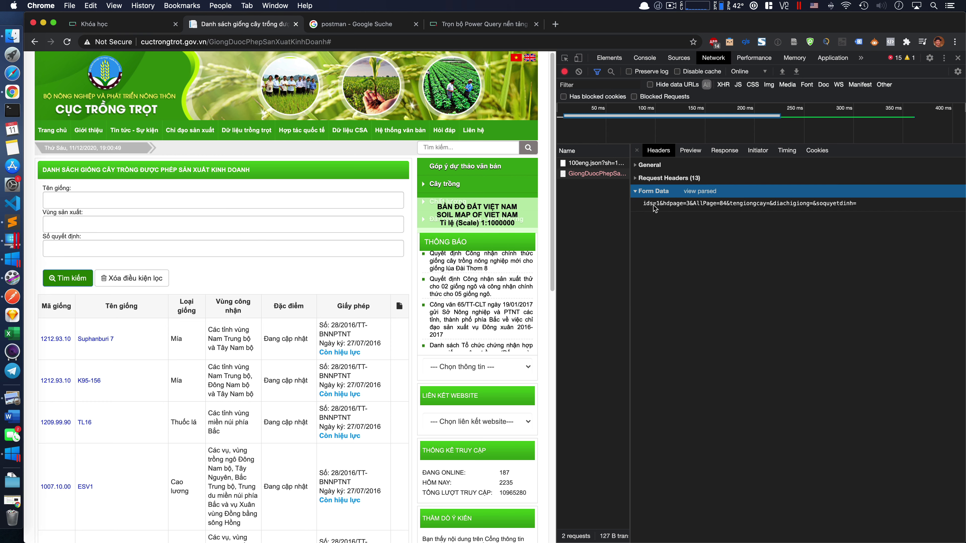
click(698, 206)
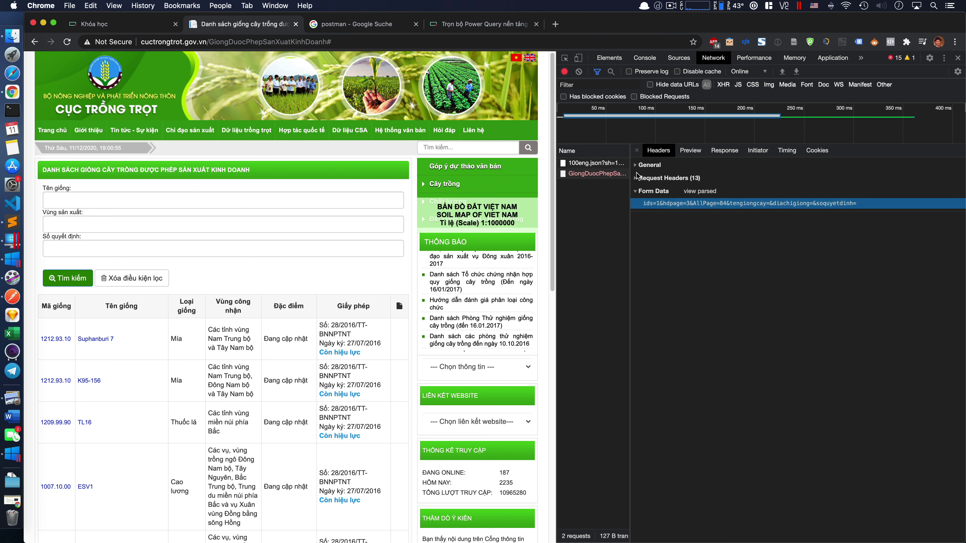
click(636, 164)
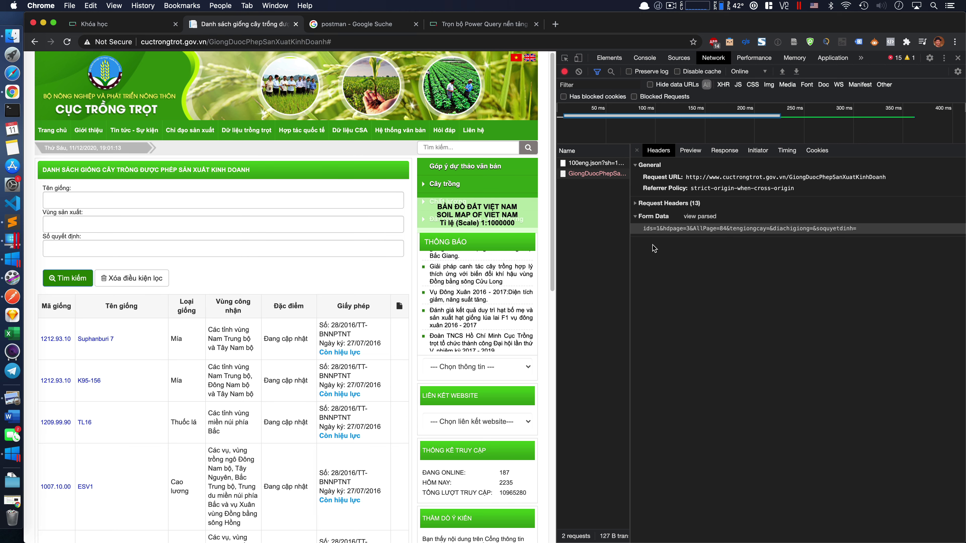
Step: Visit the Download Postman page from the search results, then close that tab
click(363, 25)
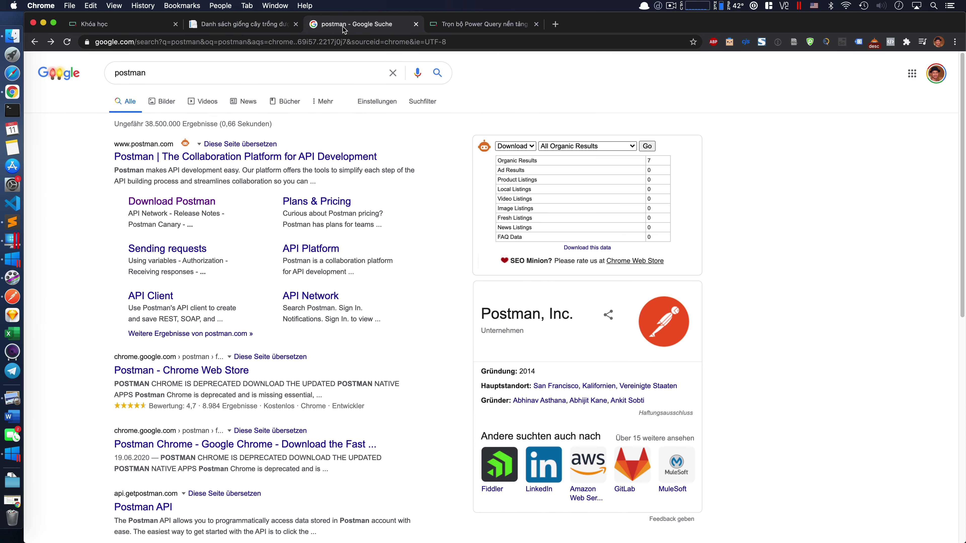
double_click(494, 314)
click(493, 314)
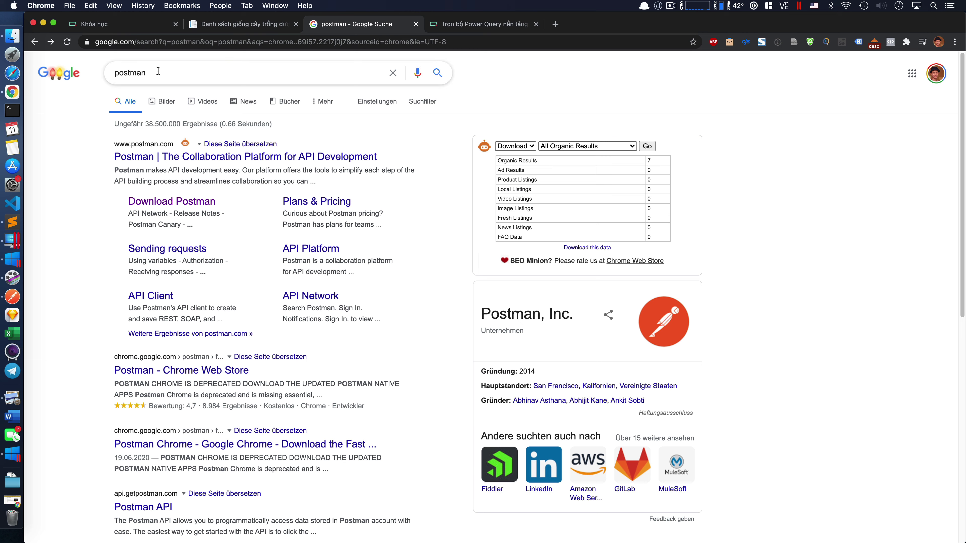
click(182, 205)
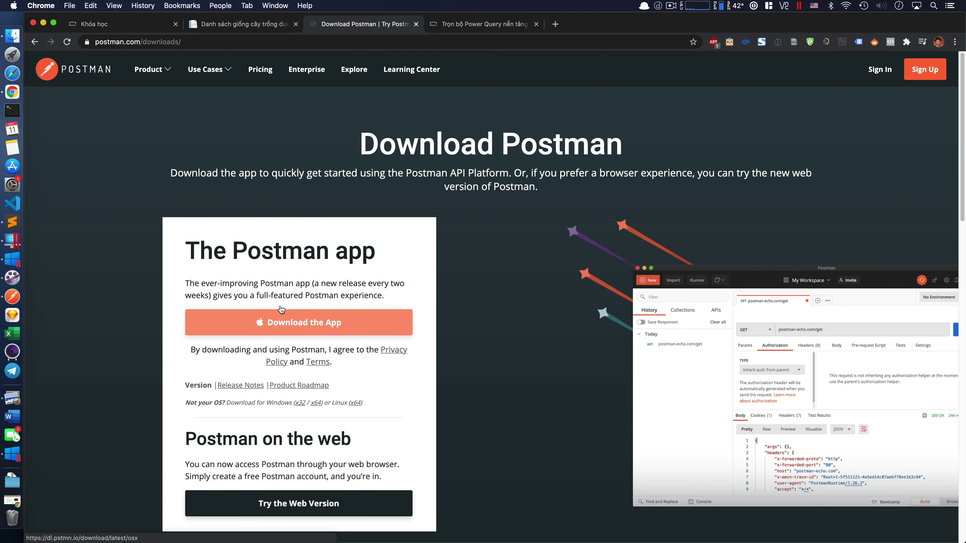
click(416, 24)
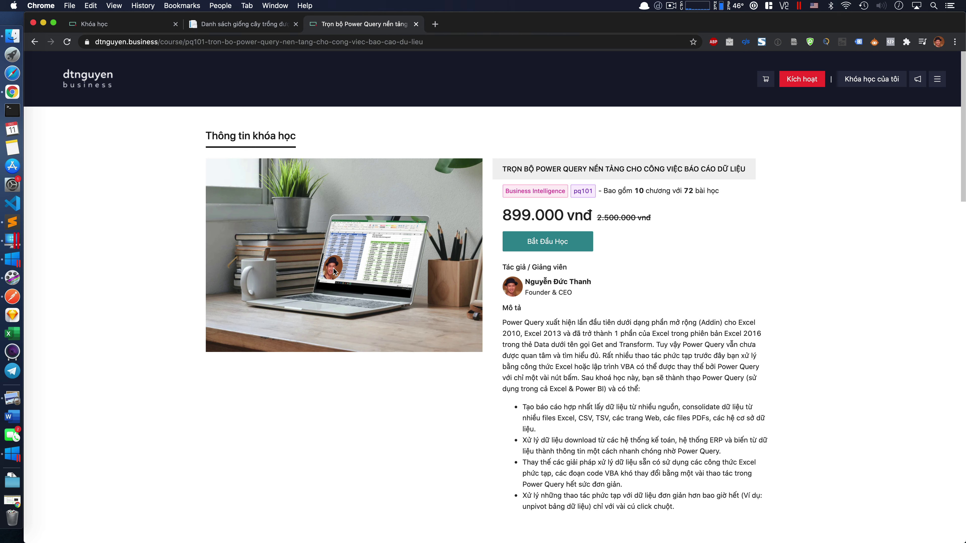
Step: Bring Postman forward and start a new untitled GET request
click(12, 296)
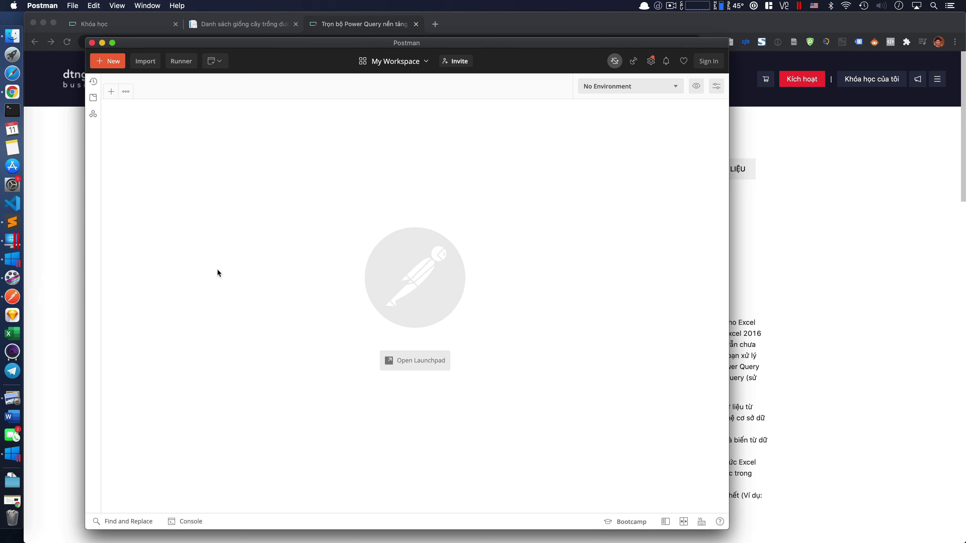
drag(218, 46, 200, 44)
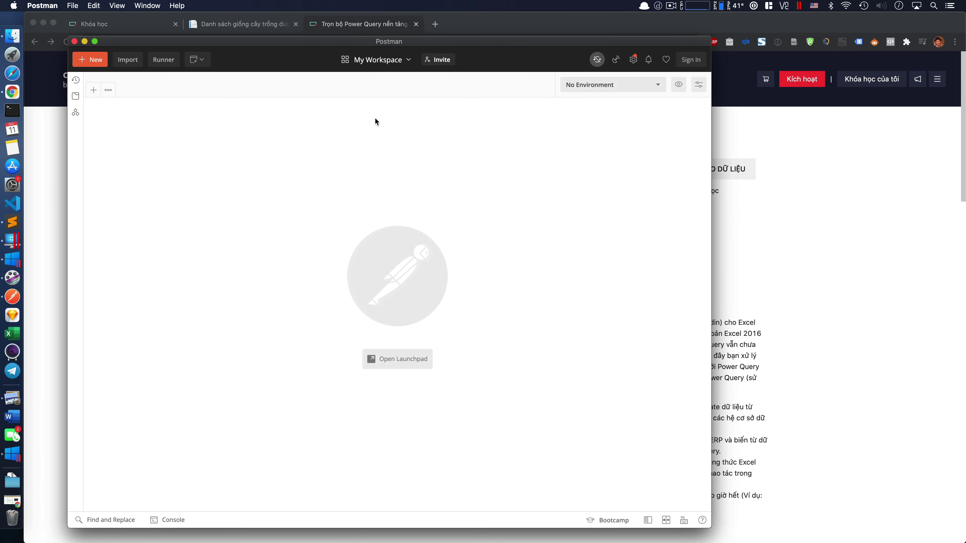
click(92, 90)
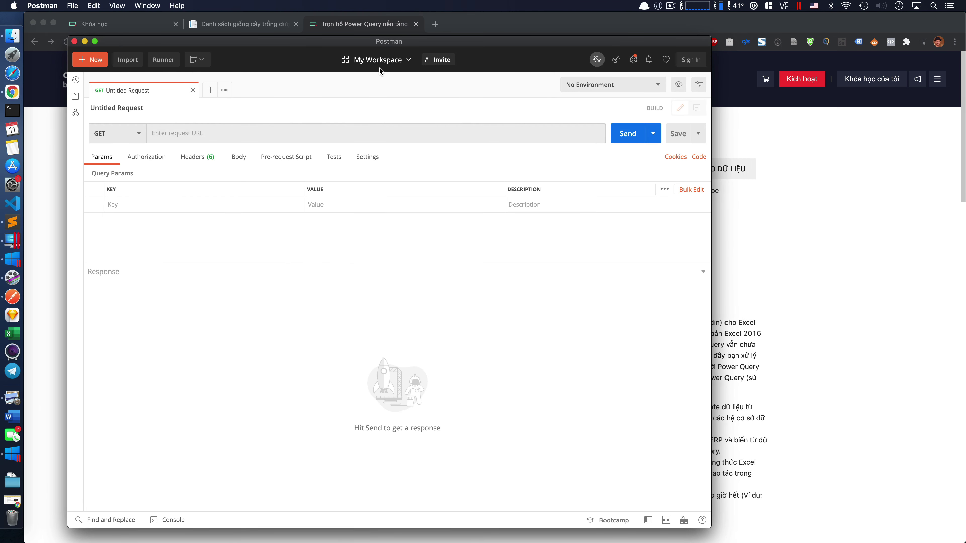
Step: Copy the full Request URL from Chrome's Network headers and return to Postman
click(368, 31)
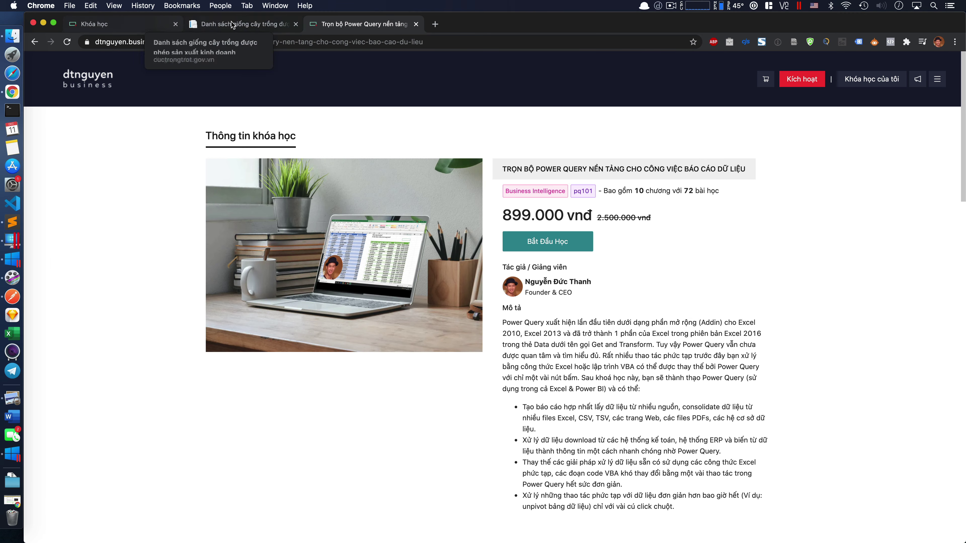
click(261, 25)
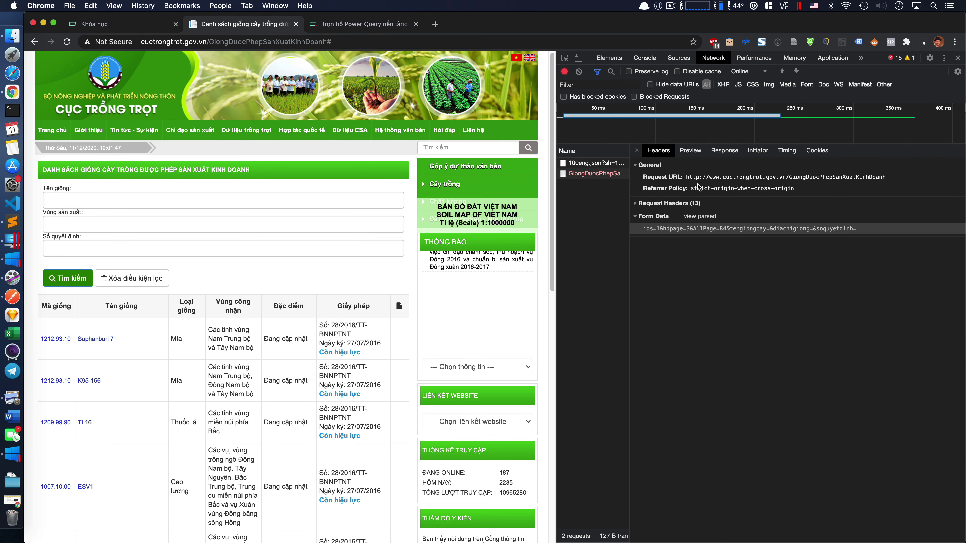
drag(688, 180, 894, 180)
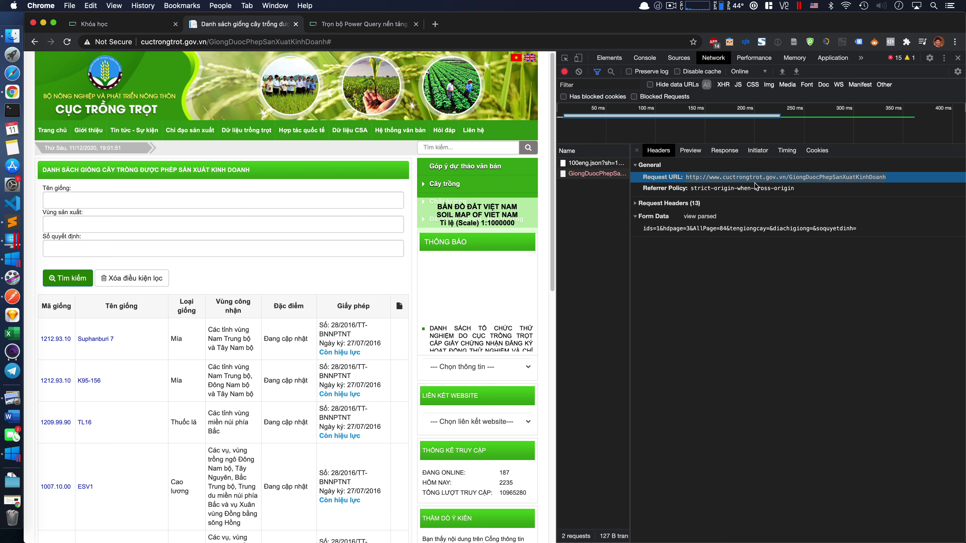
right_click(746, 181)
click(757, 200)
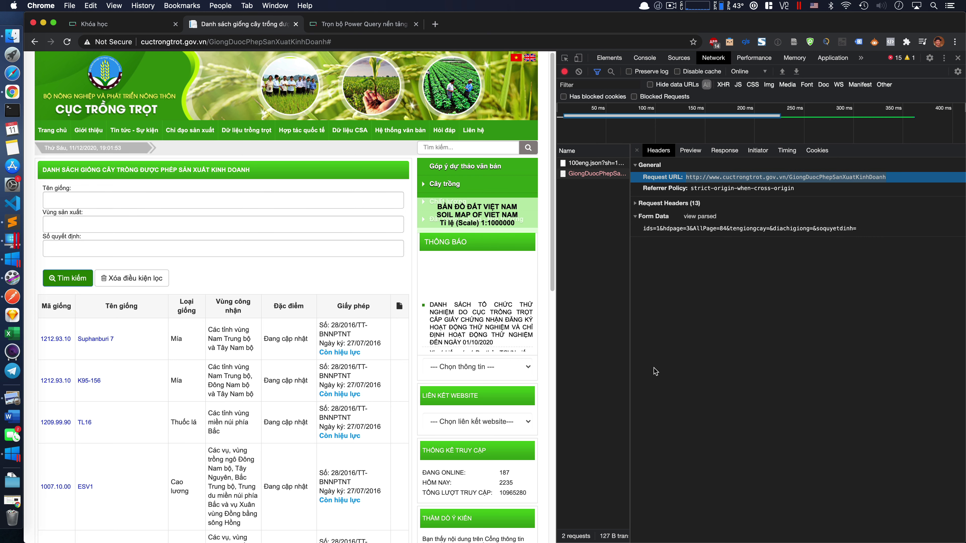
click(12, 296)
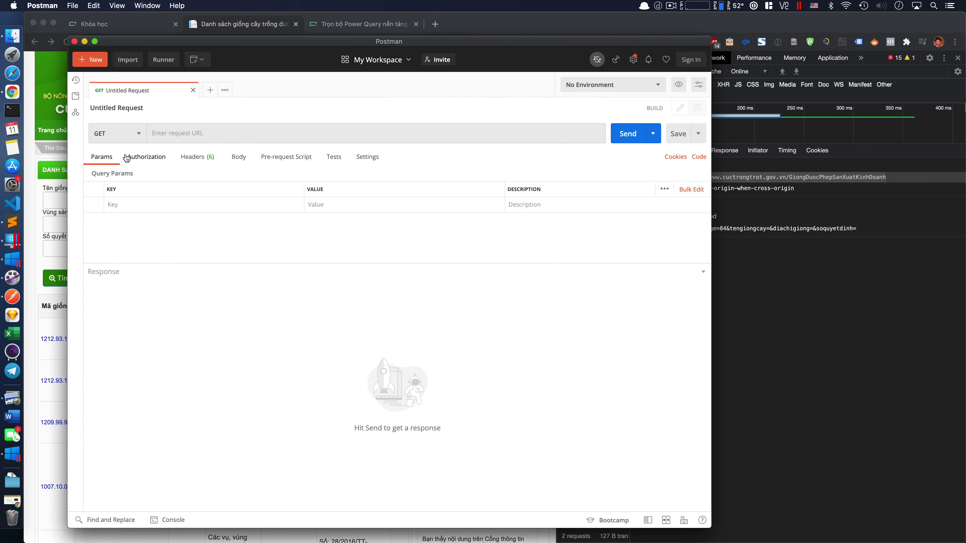
Step: Paste the GiongDuocPhepSanXuatKinhDoanh URL into the request, set the method to POST, and return to Chrome
click(174, 135)
right_click(170, 133)
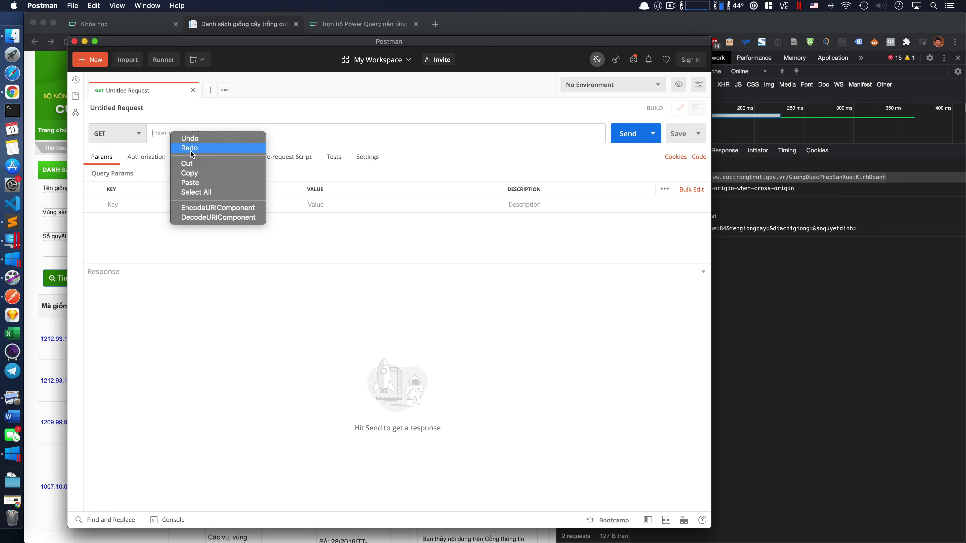
click(199, 183)
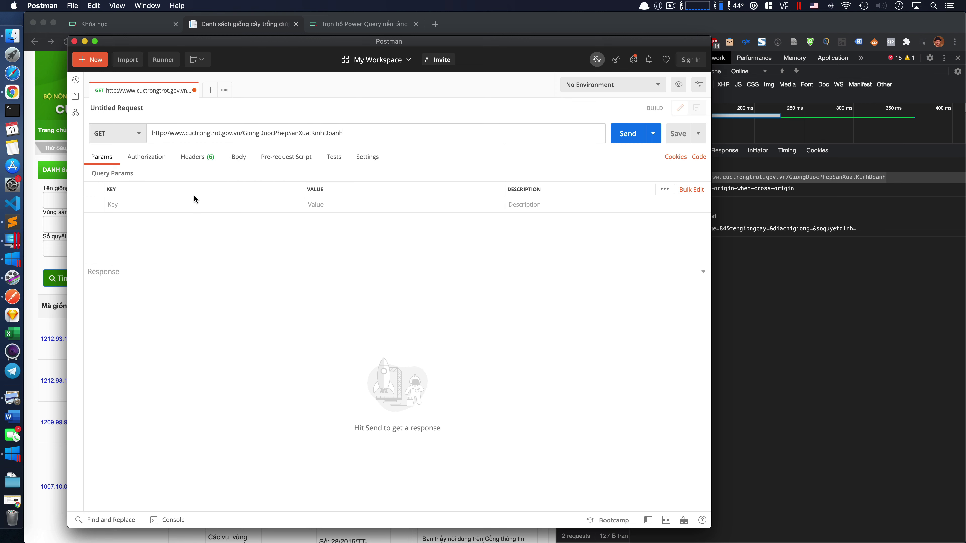
click(102, 134)
click(122, 166)
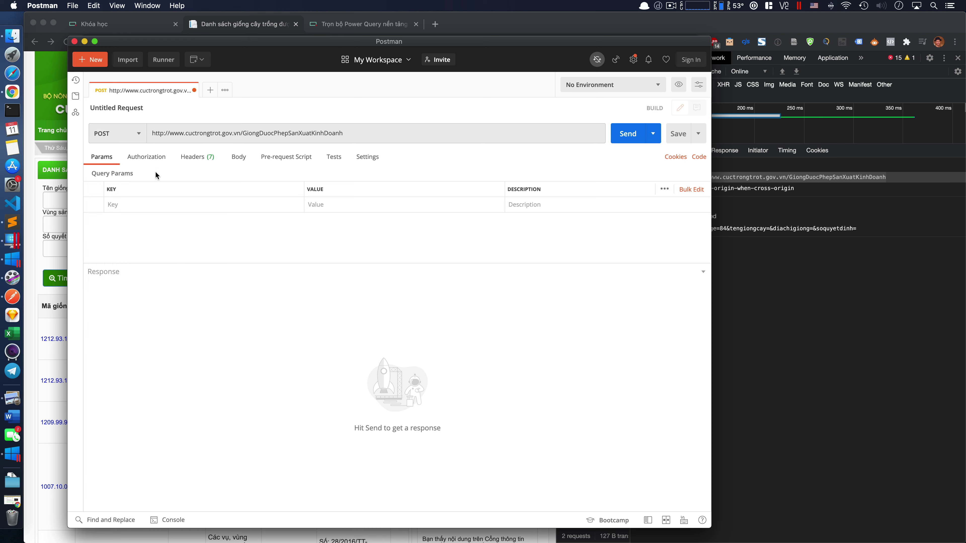
click(771, 286)
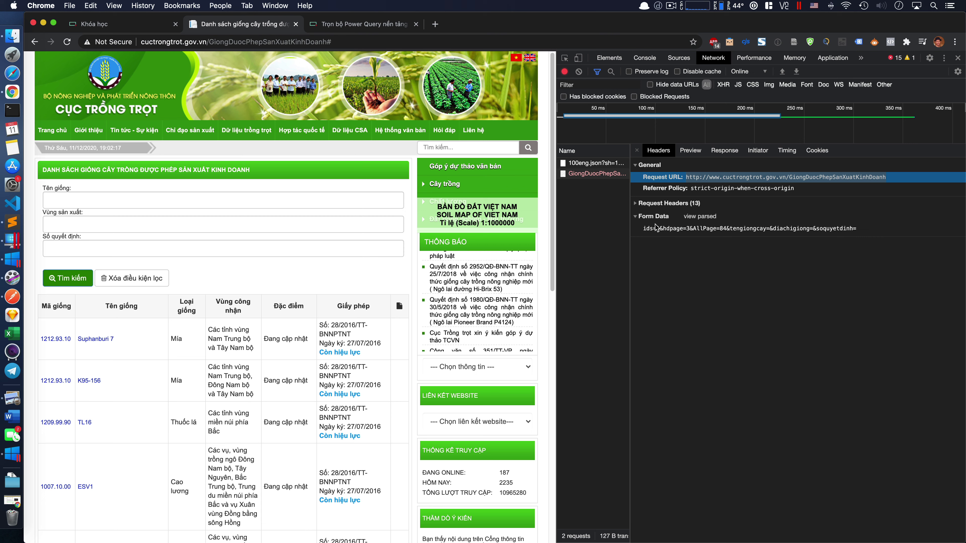
Step: Copy the request's Form Data line from Chrome DevTools
click(648, 229)
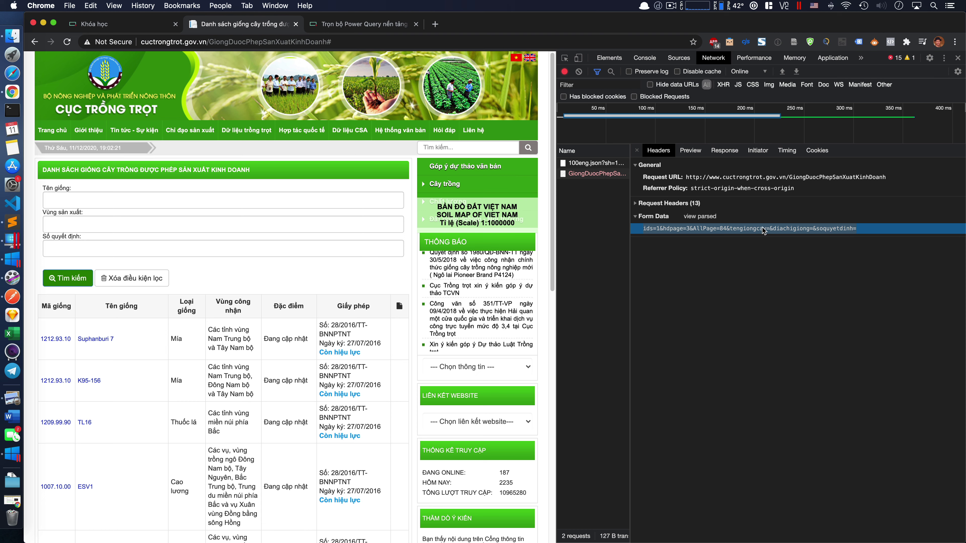
right_click(746, 230)
click(741, 248)
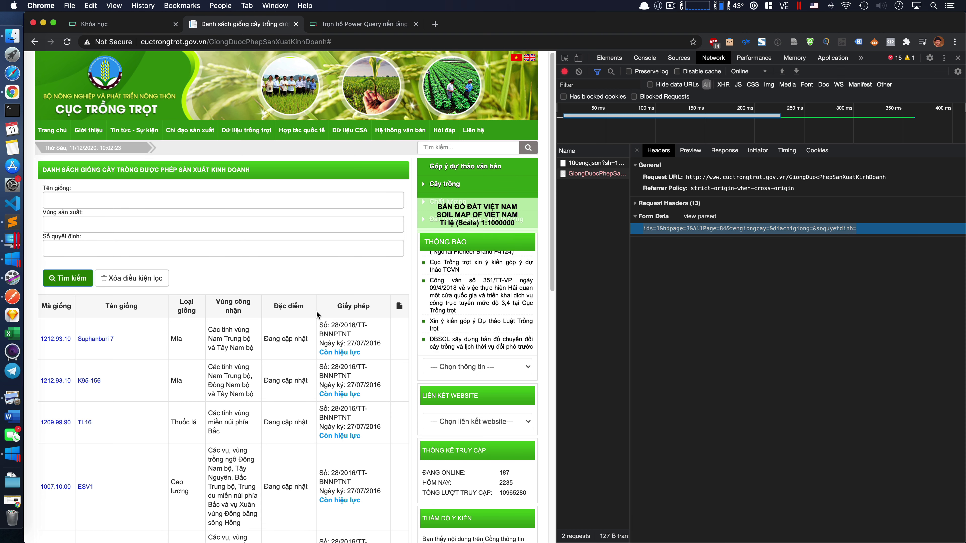
Step: Paste the form data as Postman's raw POST body and send it, getting 200 OK
click(12, 296)
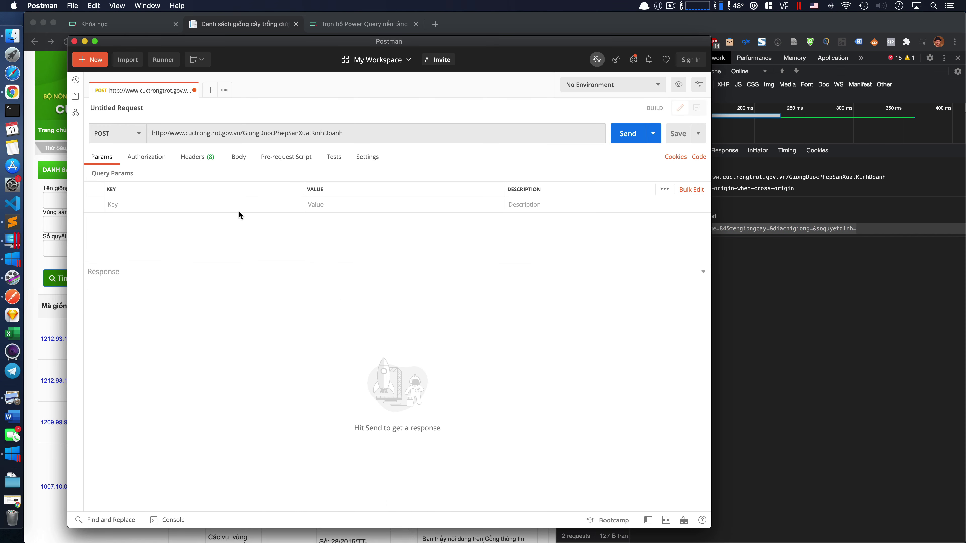
click(240, 161)
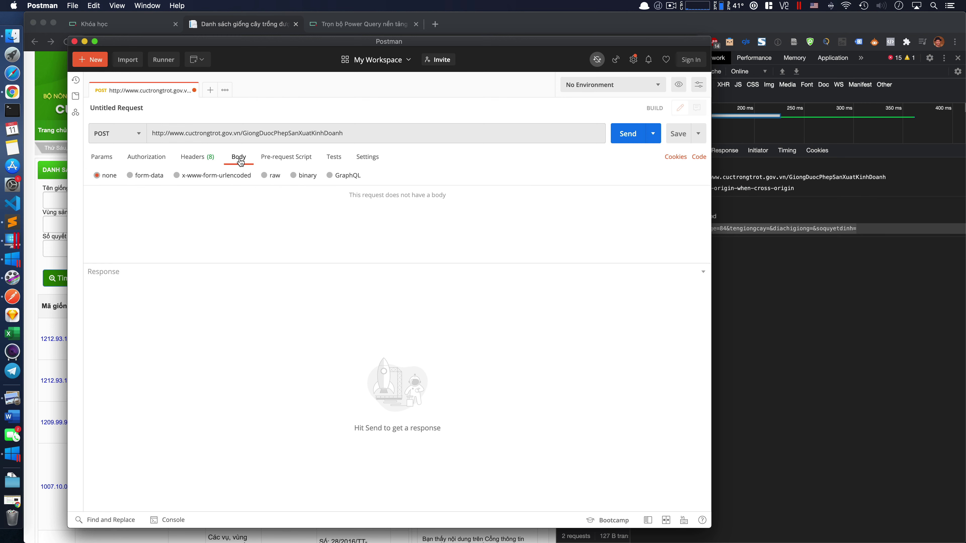
click(265, 177)
right_click(174, 200)
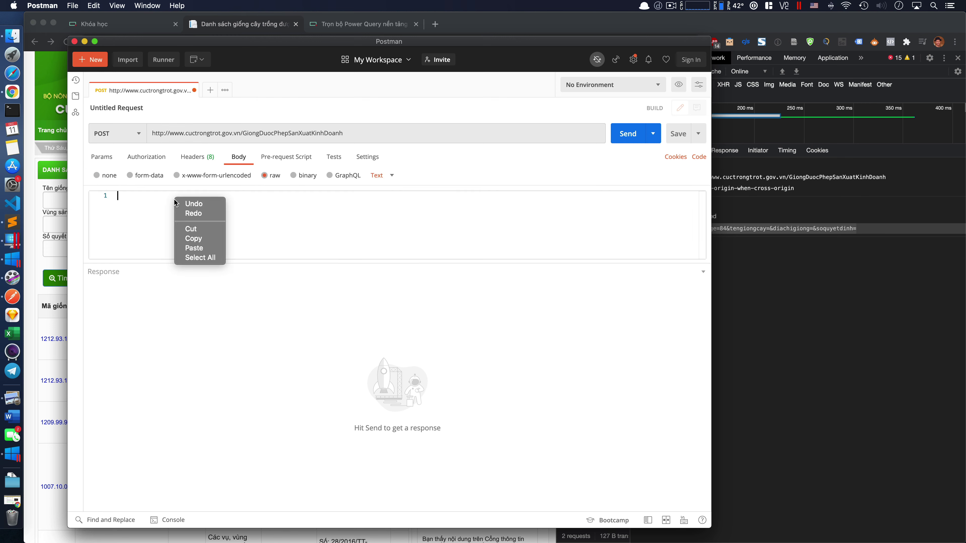
click(206, 247)
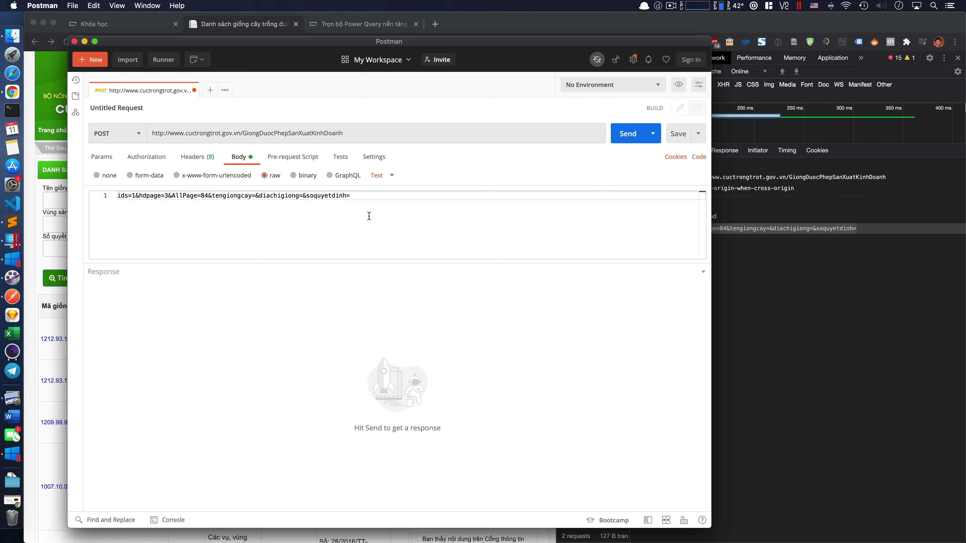
click(629, 134)
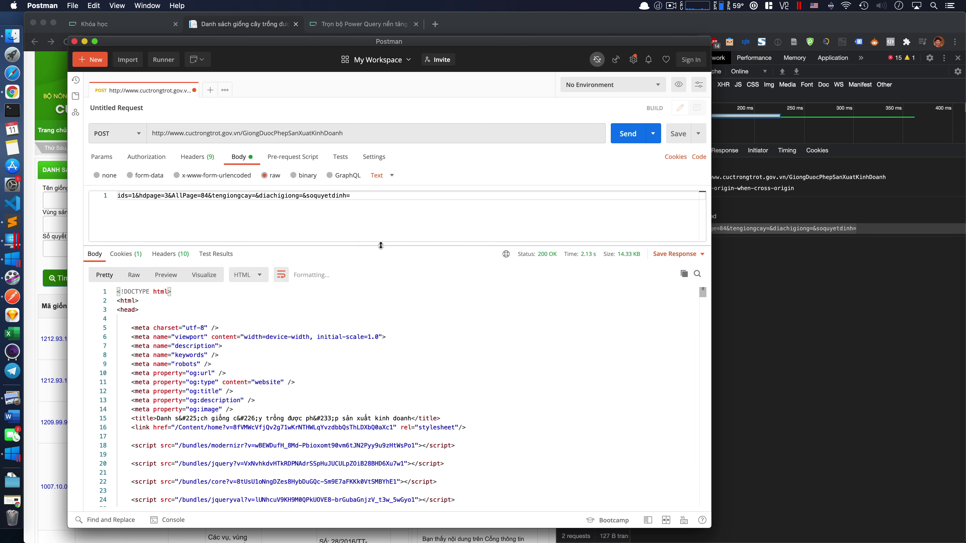
Step: Enlarge Postman's response pane and scroll through the returned HTML's search form markup
drag(374, 266, 390, 220)
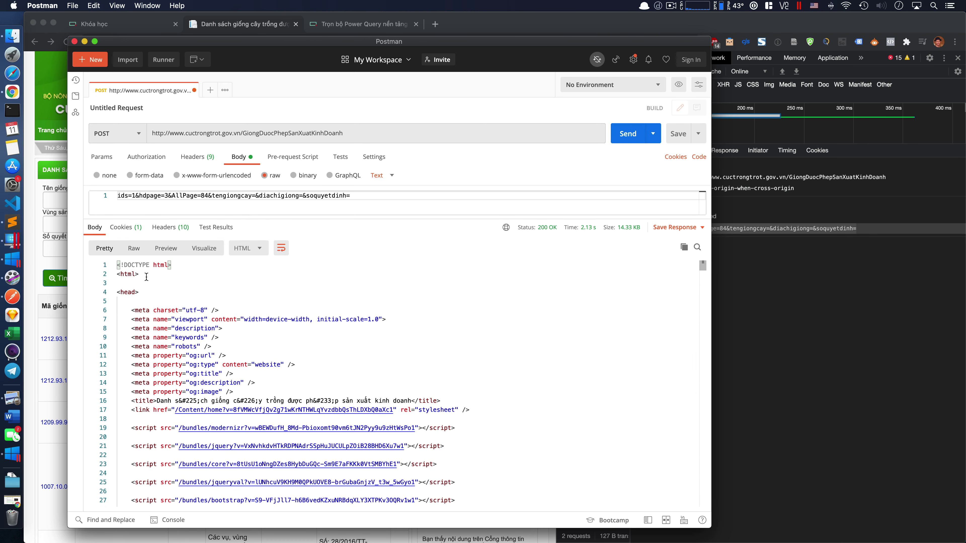
scroll(422, 377, down, 5)
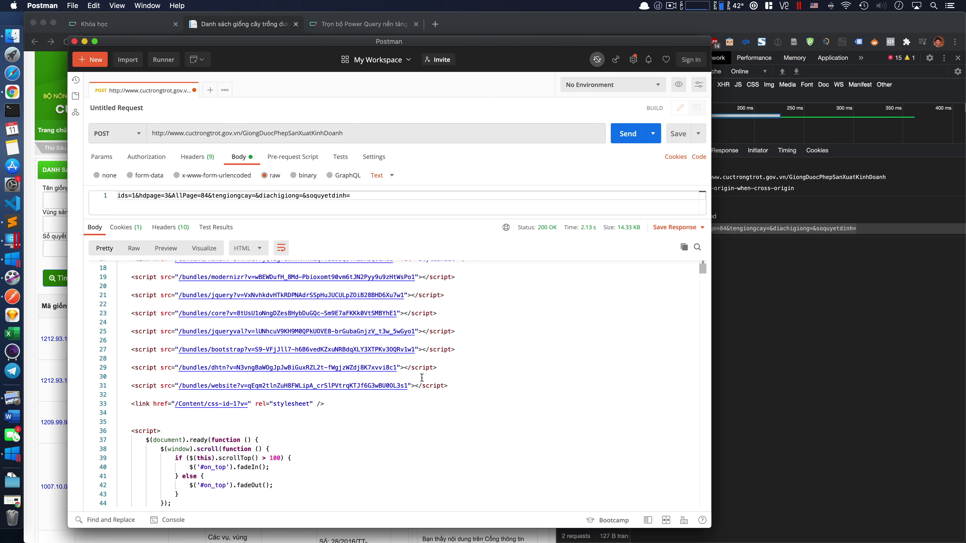
scroll(422, 378, down, 3)
scroll(421, 377, down, 2)
scroll(422, 378, down, 3)
scroll(421, 377, down, 2)
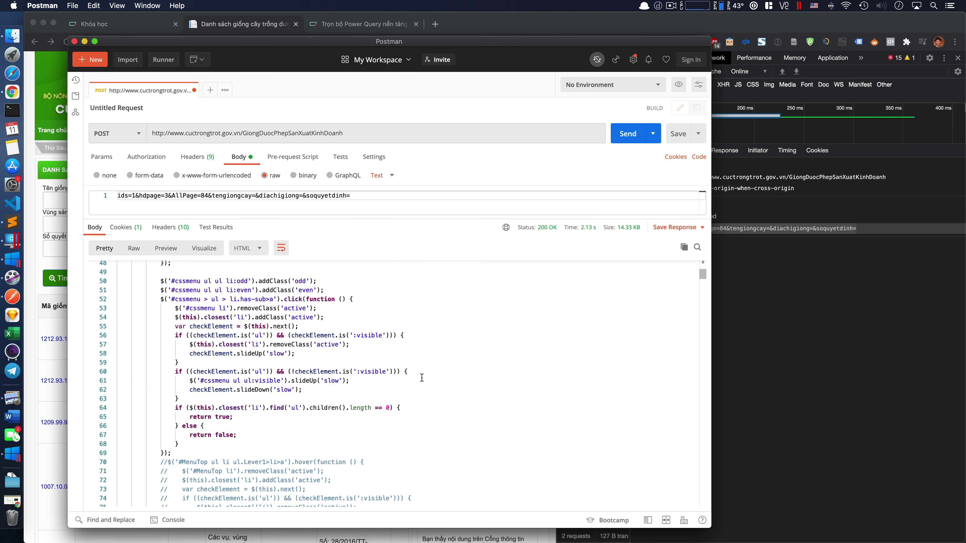
scroll(421, 378, down, 3)
scroll(421, 377, down, 3)
scroll(422, 378, down, 3)
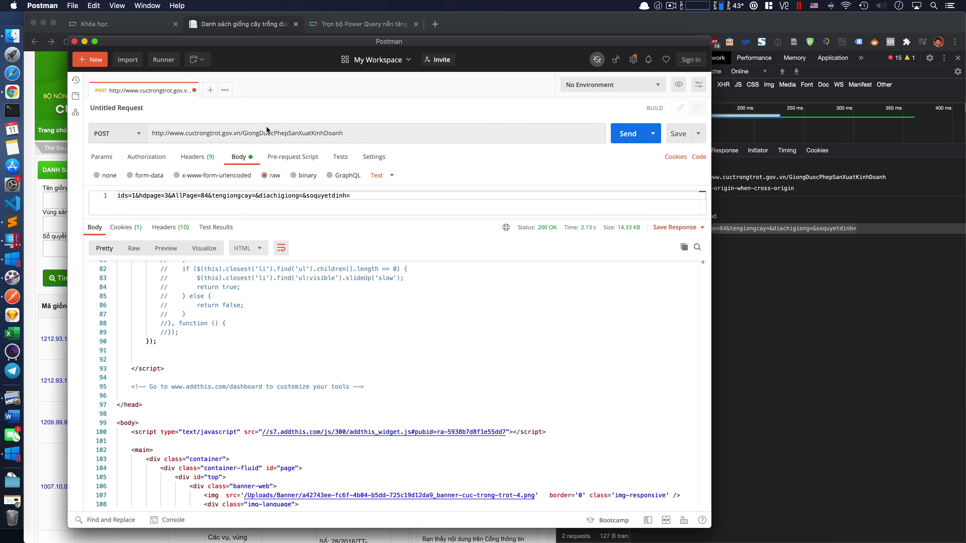
scroll(374, 361, down, 6)
scroll(387, 389, down, 3)
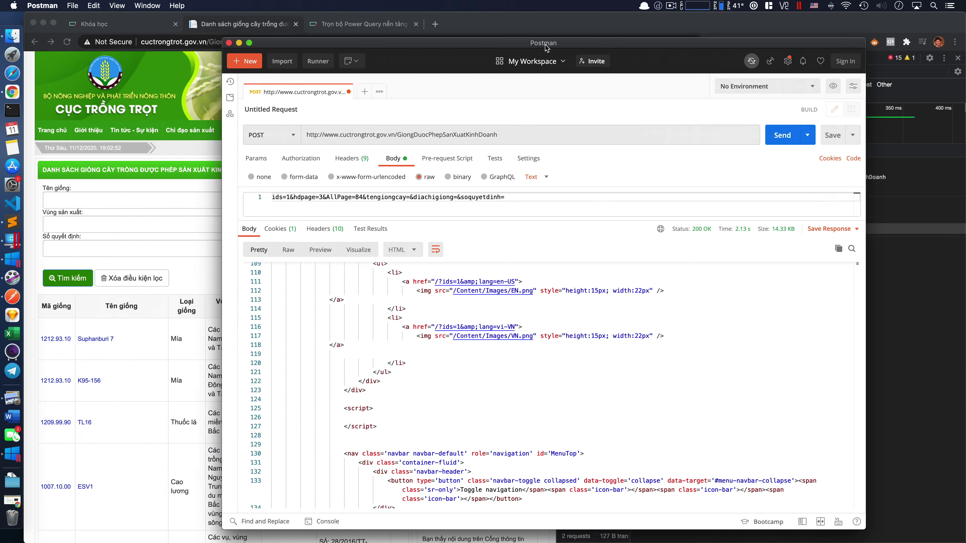
drag(344, 46, 624, 48)
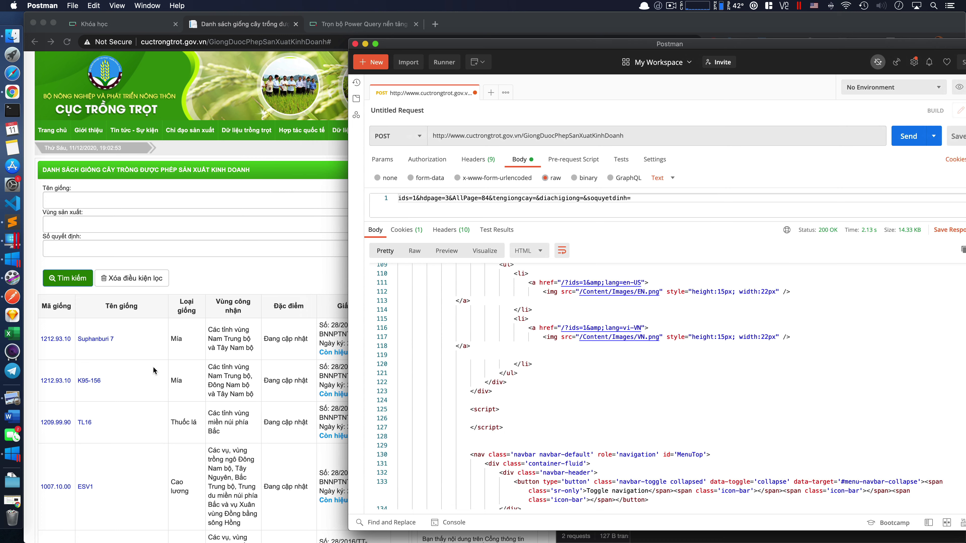
scroll(548, 366, down, 2)
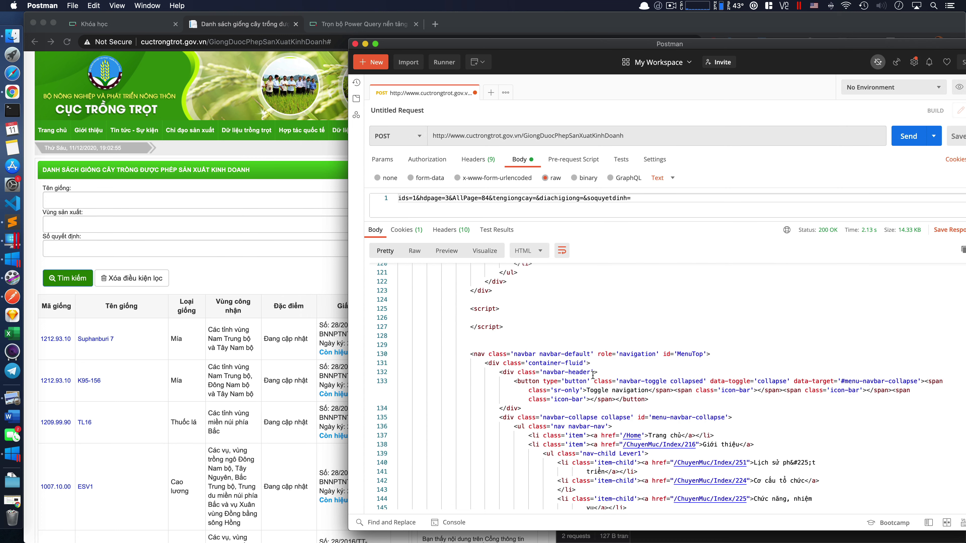
scroll(592, 376, down, 4)
scroll(592, 376, down, 6)
scroll(593, 375, down, 2)
scroll(593, 375, down, 1)
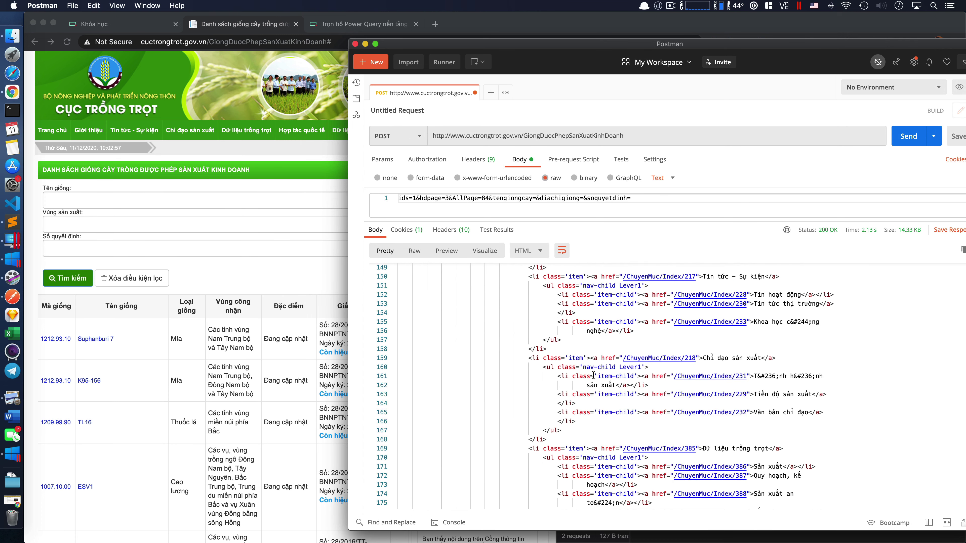
scroll(678, 379, down, 3)
scroll(678, 378, down, 3)
scroll(678, 379, down, 3)
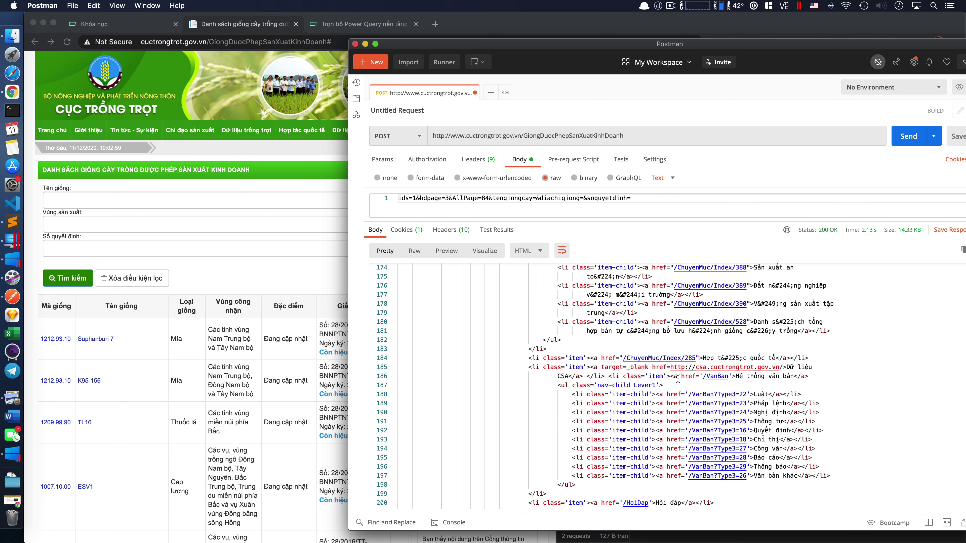
scroll(678, 378, down, 3)
scroll(678, 379, down, 2)
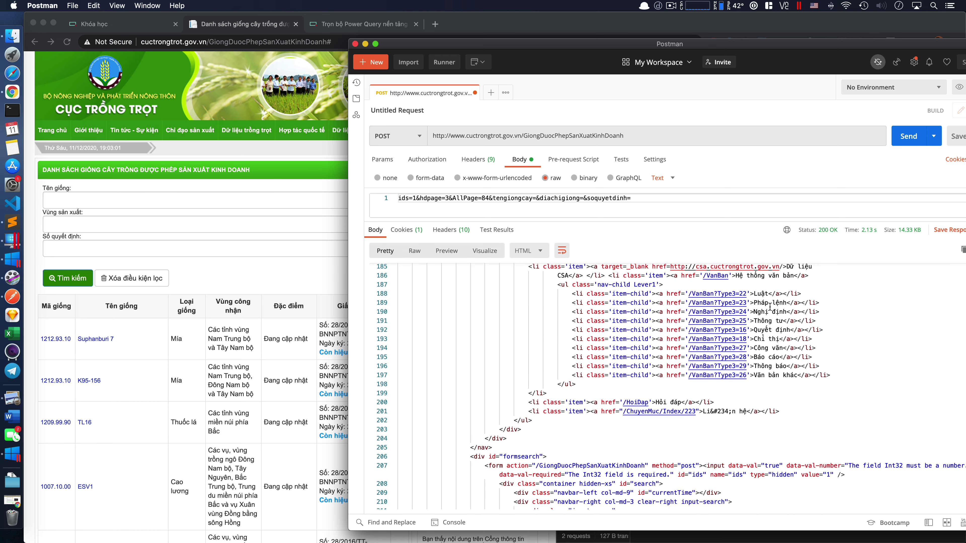
scroll(769, 307, down, 5)
scroll(729, 321, down, 5)
scroll(688, 334, down, 5)
scroll(646, 348, down, 5)
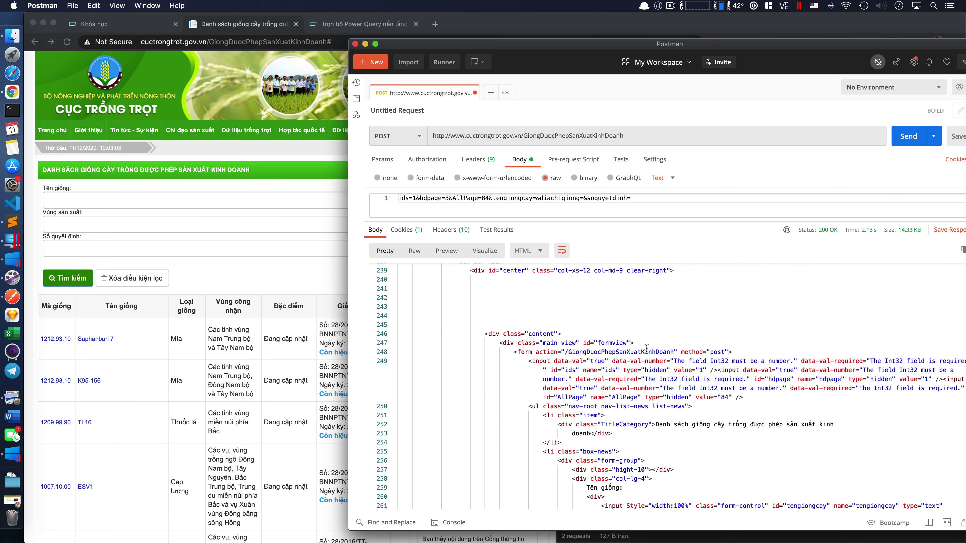
scroll(646, 348, down, 1)
scroll(615, 369, down, 2)
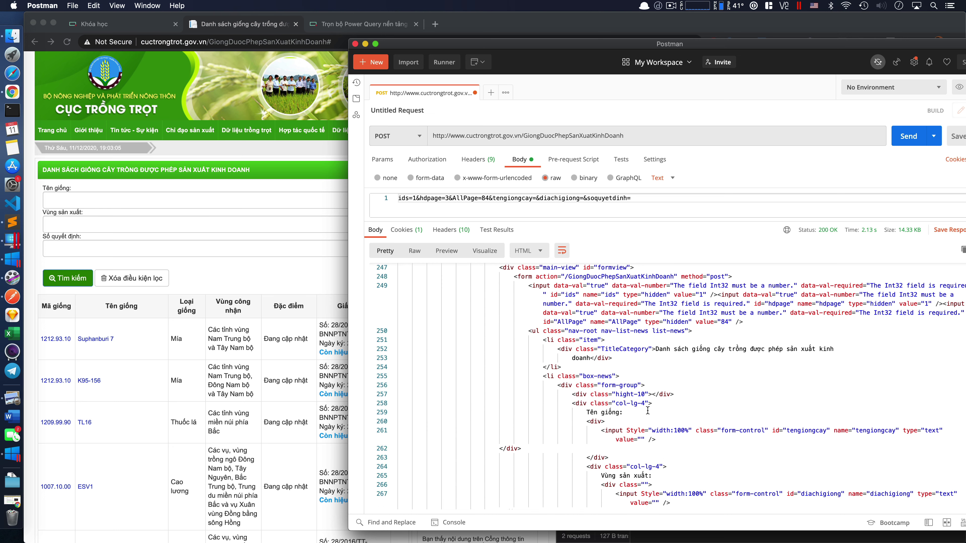
scroll(660, 421, down, 2)
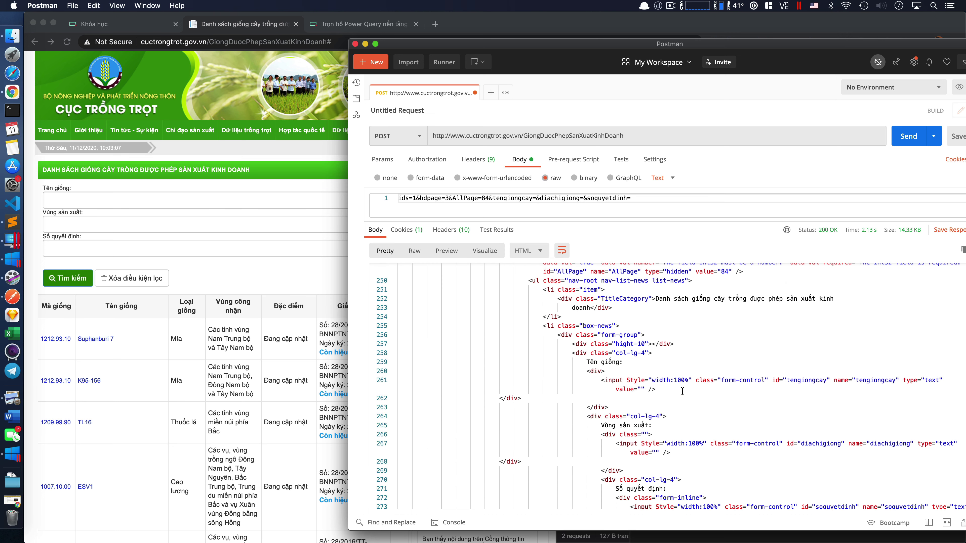
Step: Highlight the 'Tên giống:' label in the response's form markup
scroll(682, 392, up, 1)
drag(587, 387, 622, 387)
scroll(667, 393, up, 1)
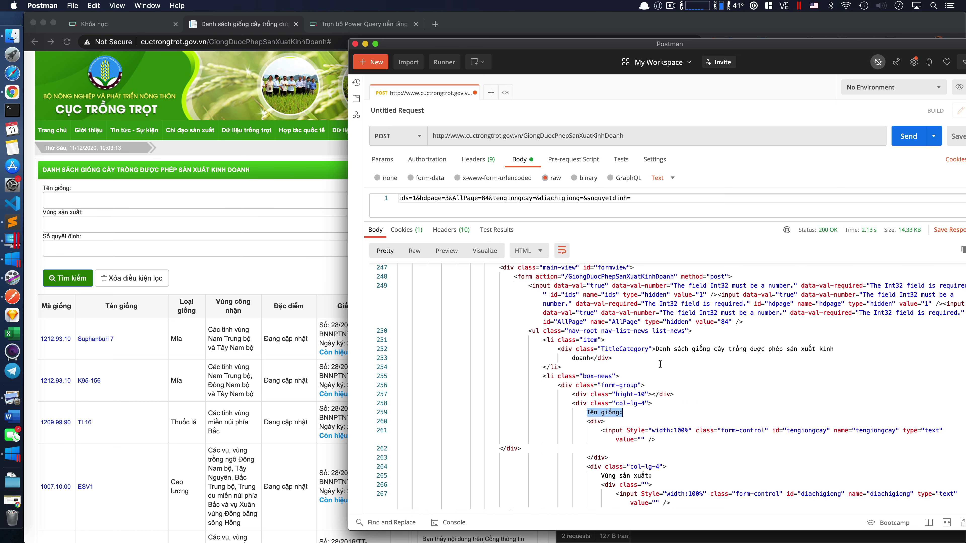
scroll(660, 365, down, 1)
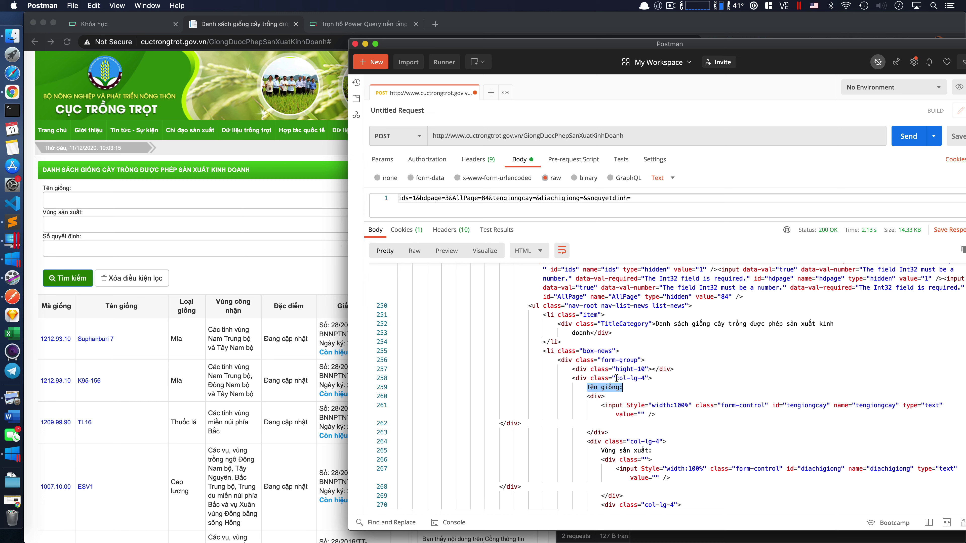
scroll(614, 378, up, 2)
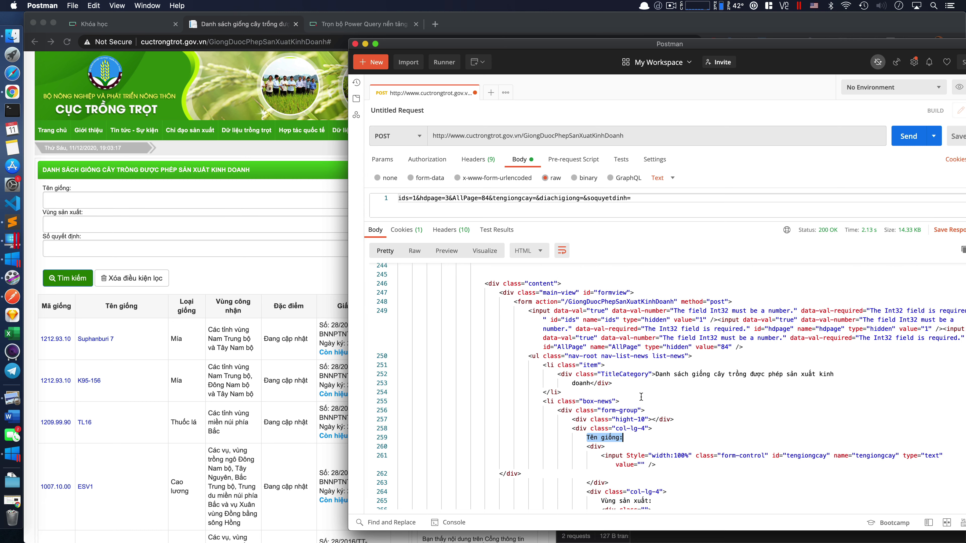
scroll(693, 389, down, 3)
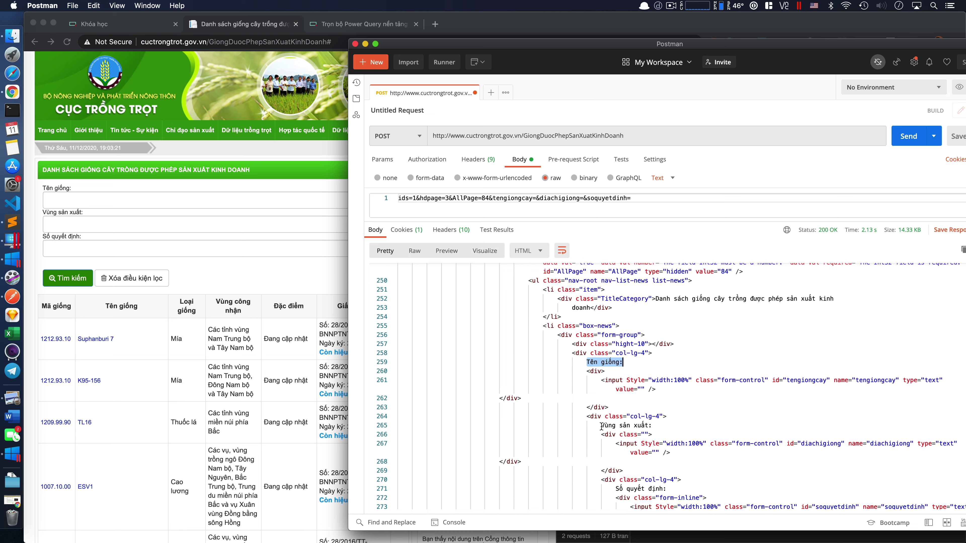
drag(600, 426, 653, 425)
Step: Scroll to the results table and highlight the first variety, Mộc nhĩ chủng Au1
scroll(662, 422, down, 1)
scroll(662, 422, down, 3)
scroll(662, 422, down, 2)
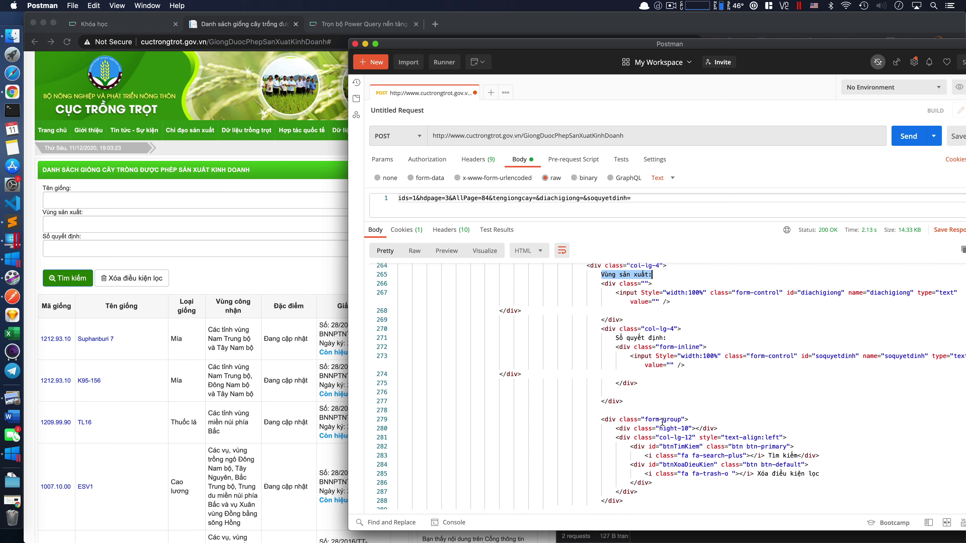
scroll(662, 422, down, 3)
scroll(662, 422, down, 3)
scroll(662, 421, down, 2)
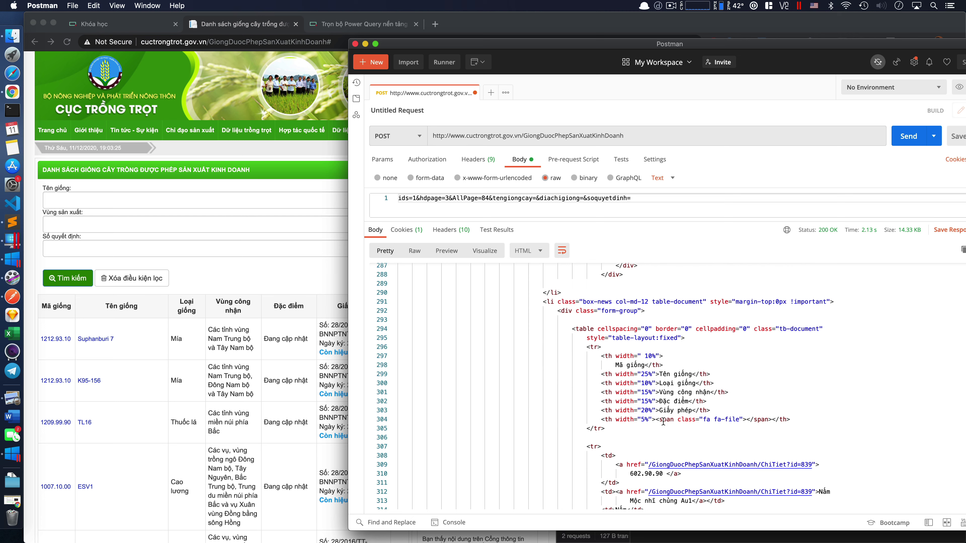
scroll(660, 376, down, 2)
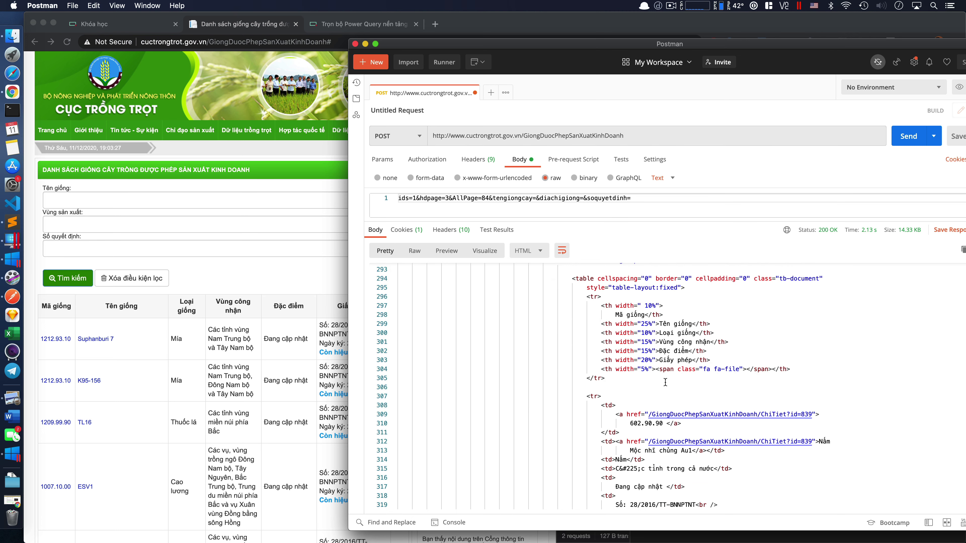
scroll(665, 382, down, 3)
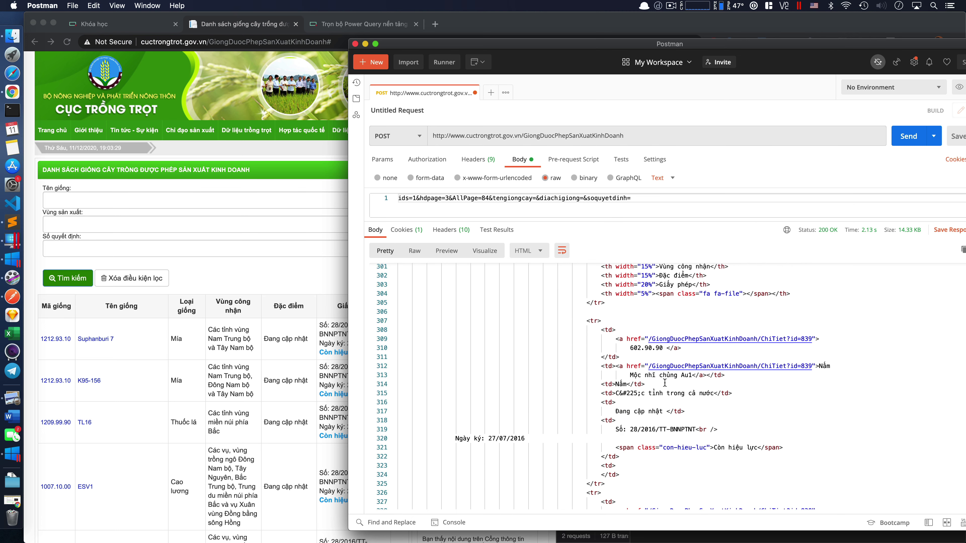
drag(629, 375, 690, 375)
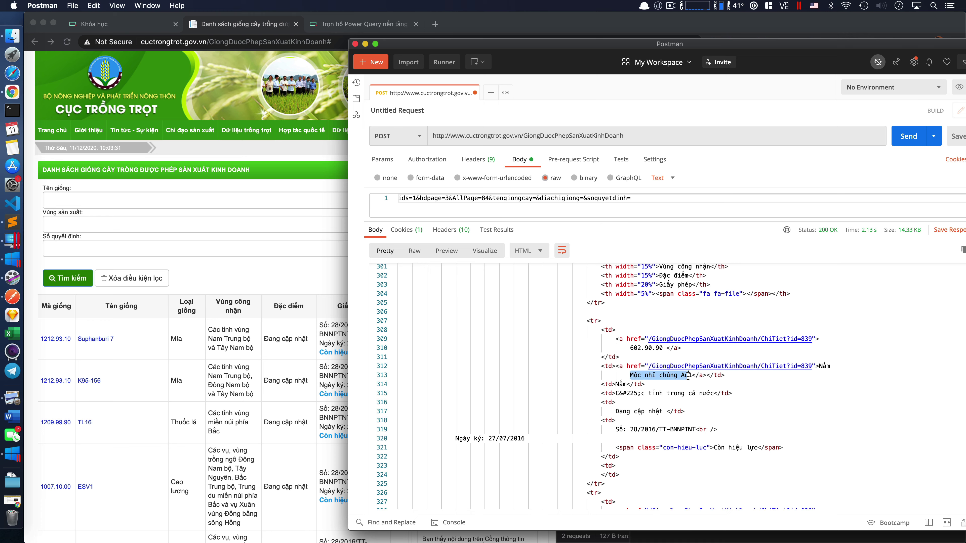
Step: Load another results page in Chrome, whose first row is 602.90.90 Mộc nhĩ chủng Au1
click(251, 281)
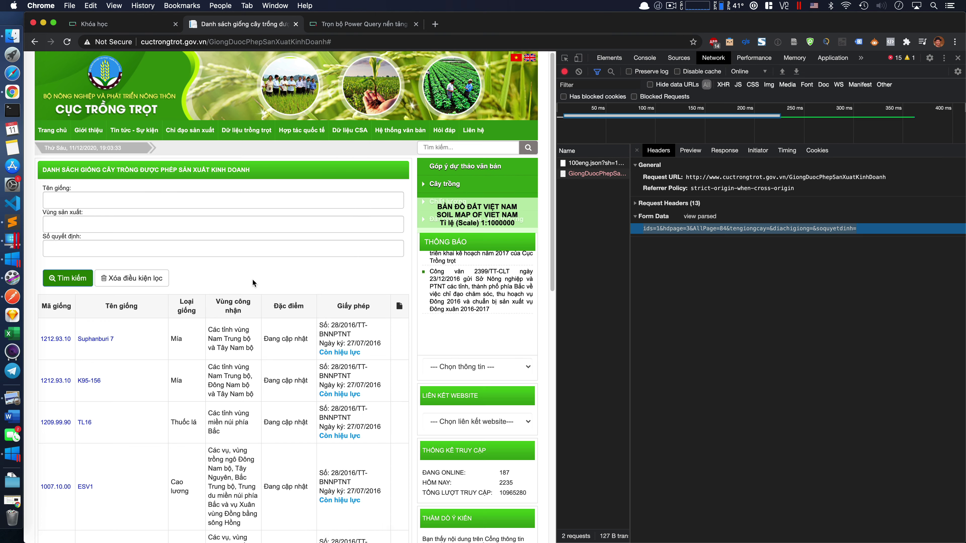
scroll(253, 359, down, 10)
scroll(253, 360, down, 5)
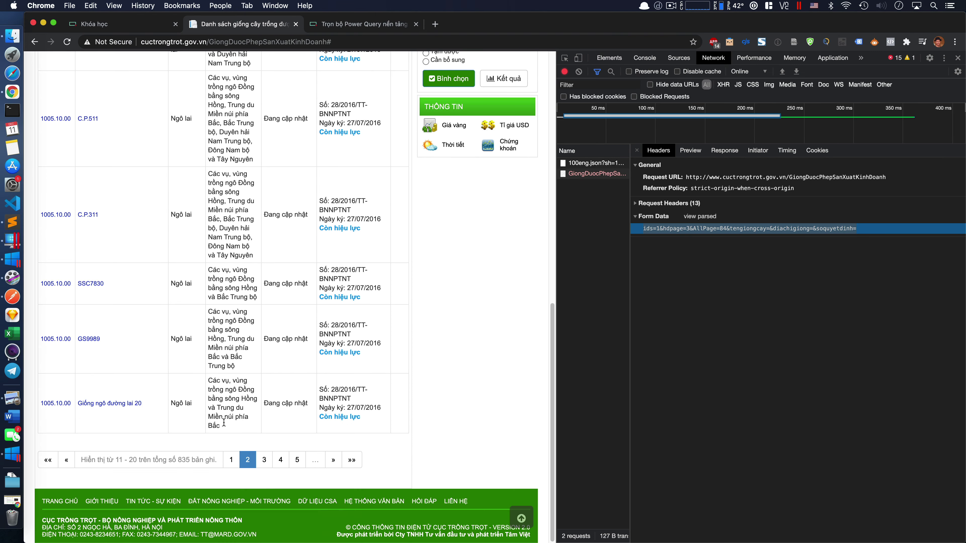
click(232, 461)
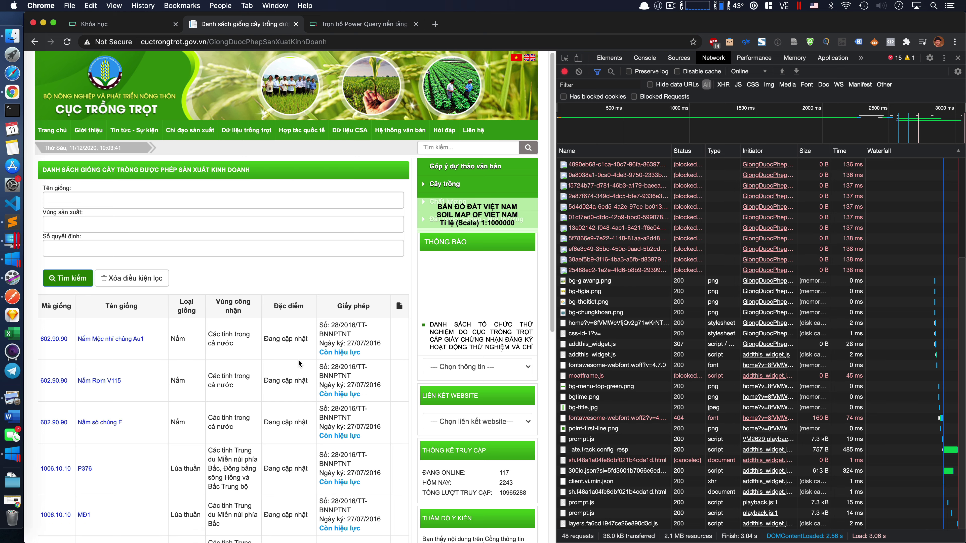
click(12, 297)
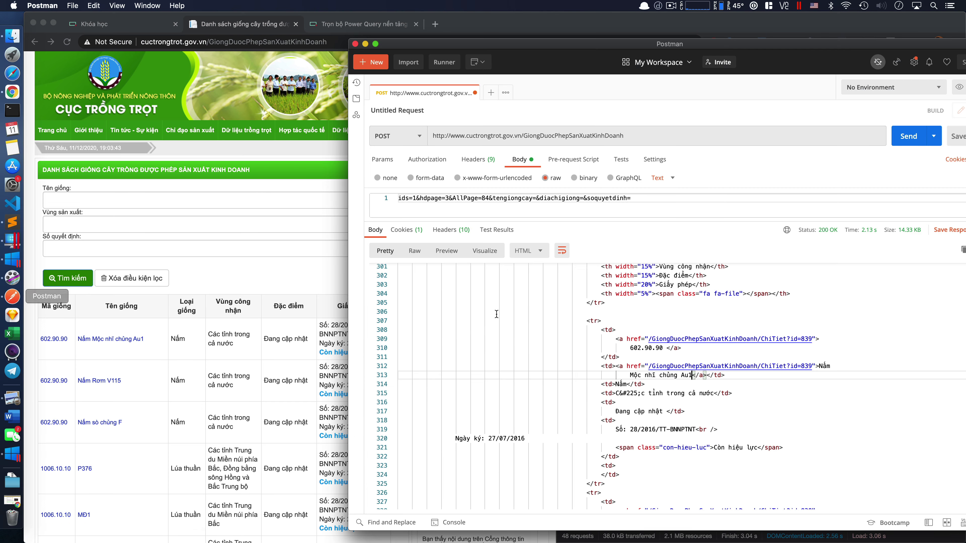
Step: Change the raw body's hdpage value from 3 to 5
scroll(551, 343, up, 5)
scroll(551, 343, up, 5)
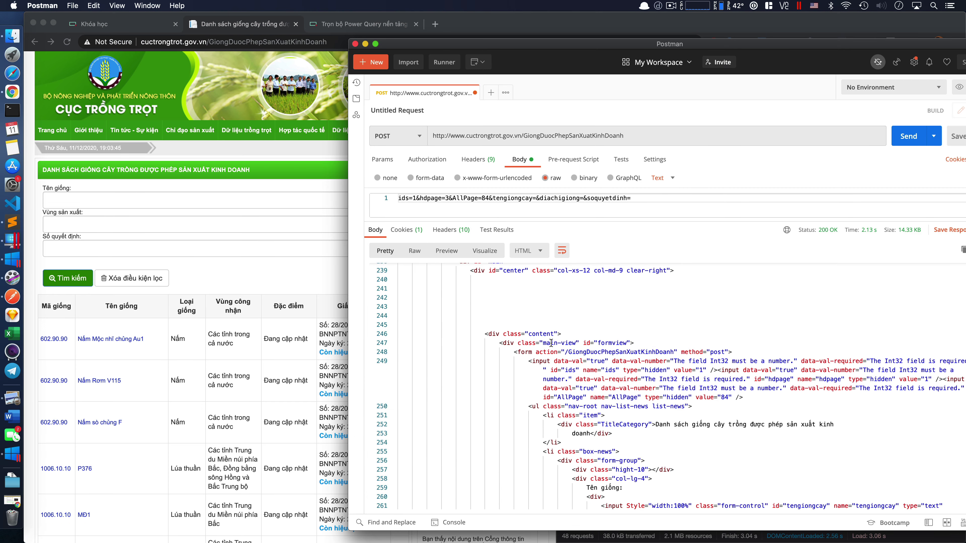
scroll(551, 343, up, 3)
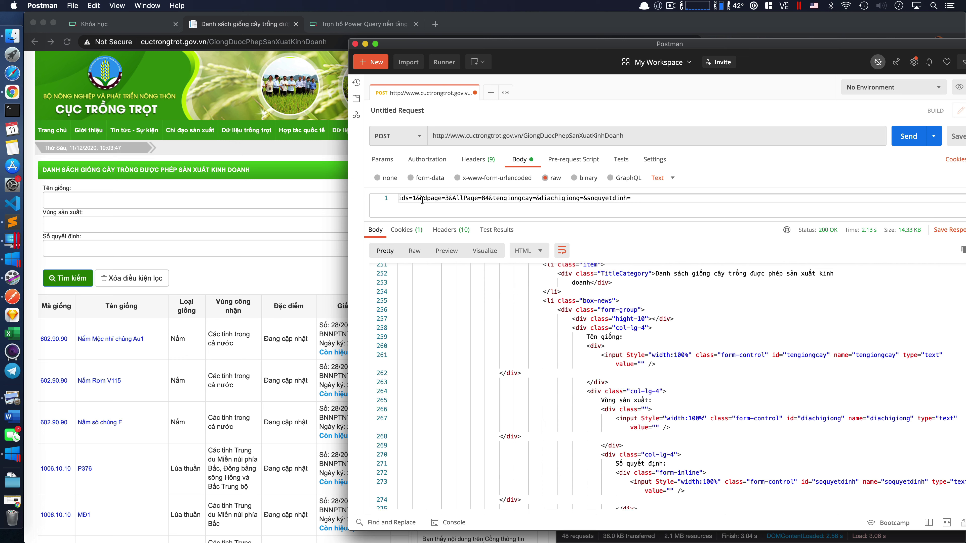
double_click(447, 198)
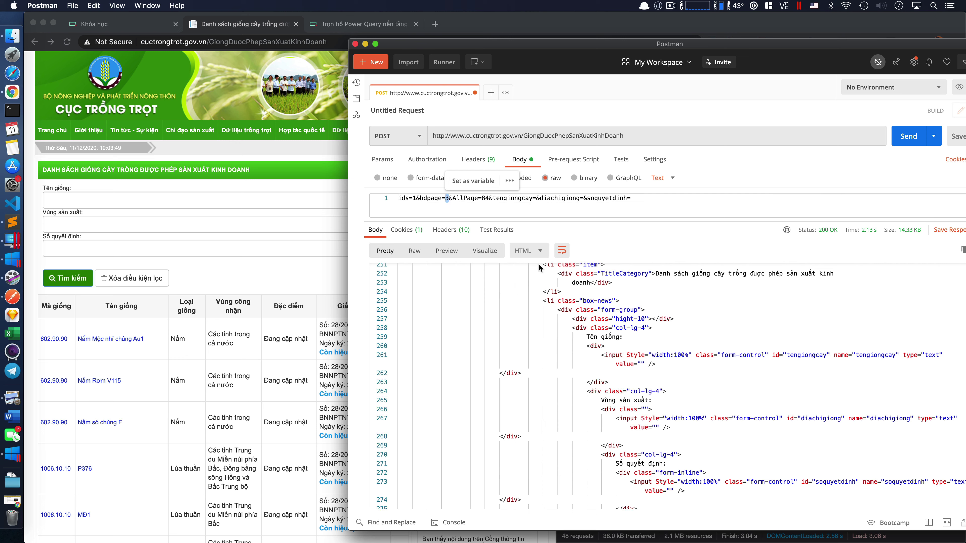
text(5)
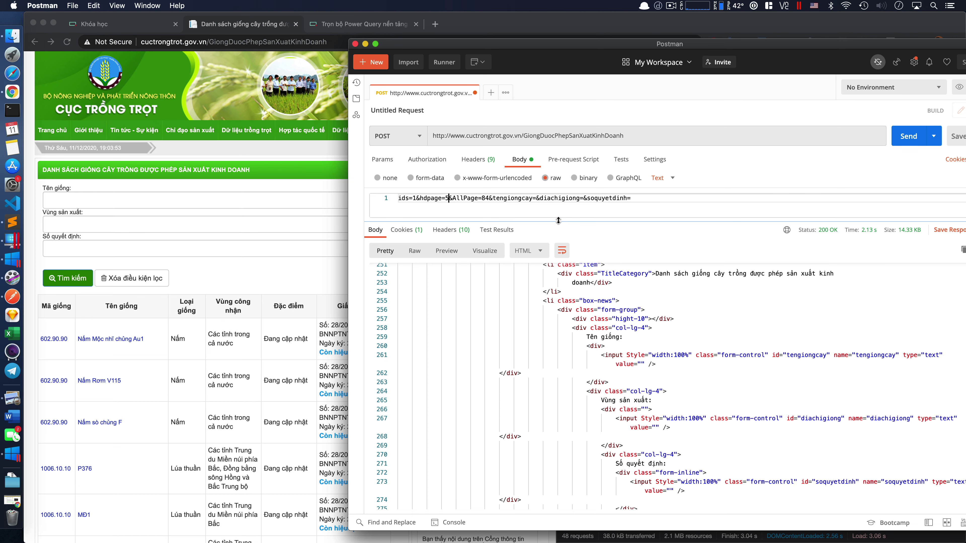
Step: Trim the raw body down to just hdpage=5
drag(489, 217, 494, 248)
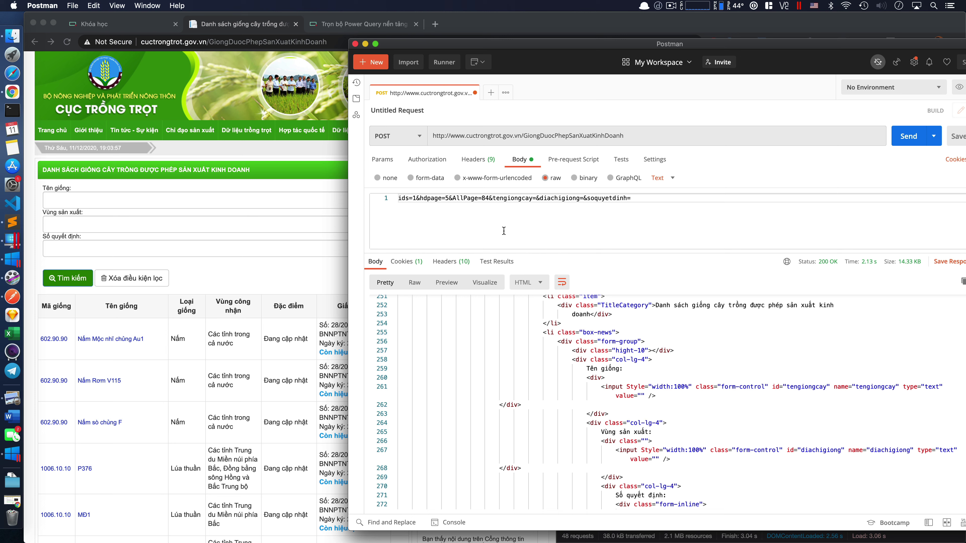
double_click(465, 199)
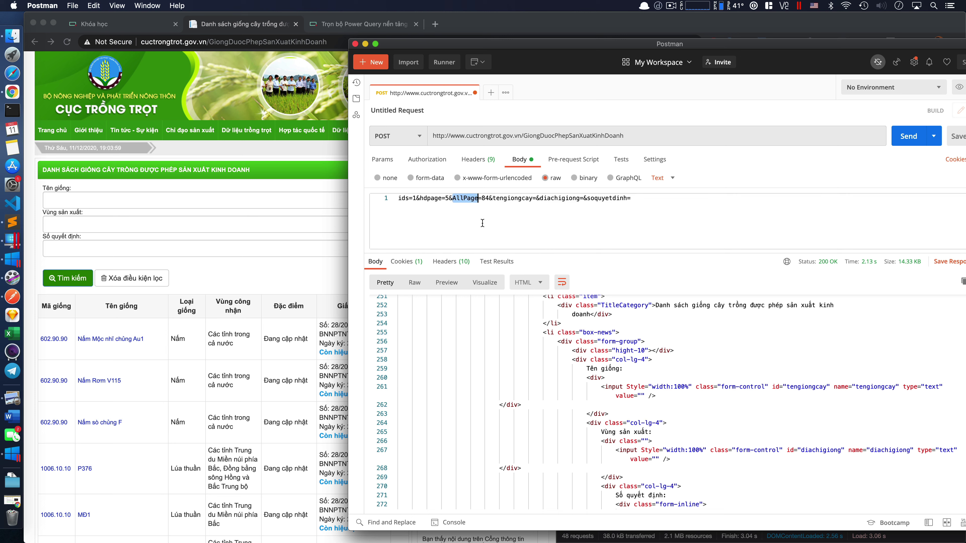
double_click(516, 199)
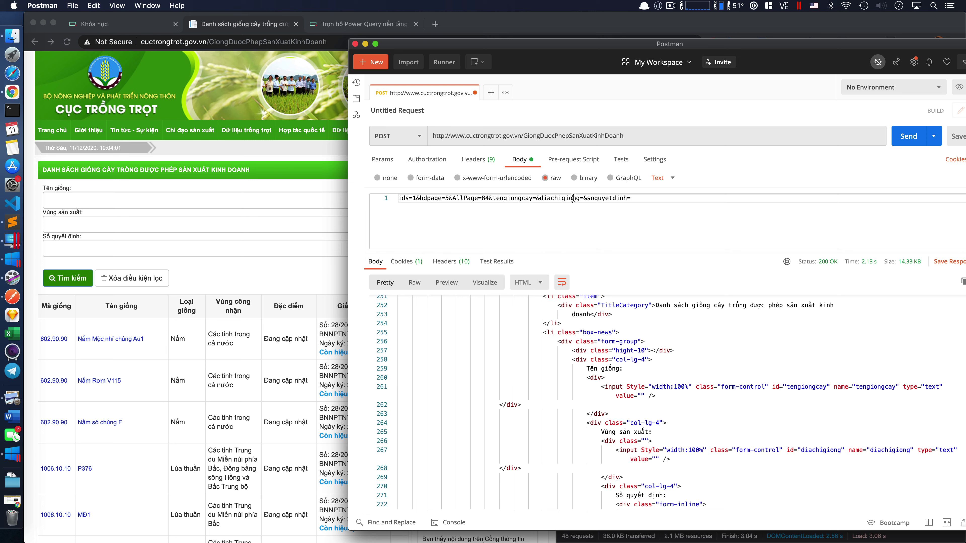
double_click(559, 198)
click(609, 198)
click(621, 214)
drag(450, 198, 630, 214)
key(BackSpace)
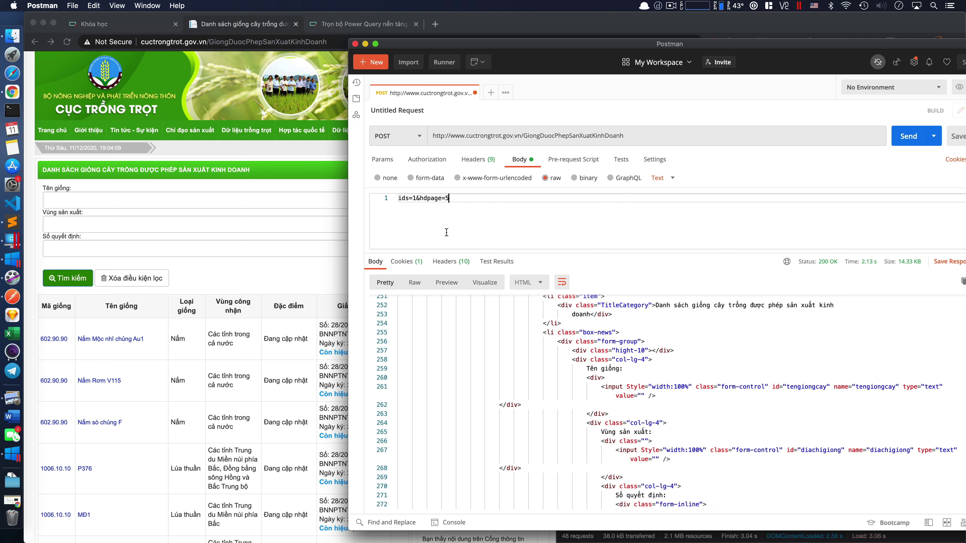
key(shift+Home)
key(BackSpace)
Step: Clear the body text entirely and switch the body to x-www-form-urlencoded
key(shift+Home)
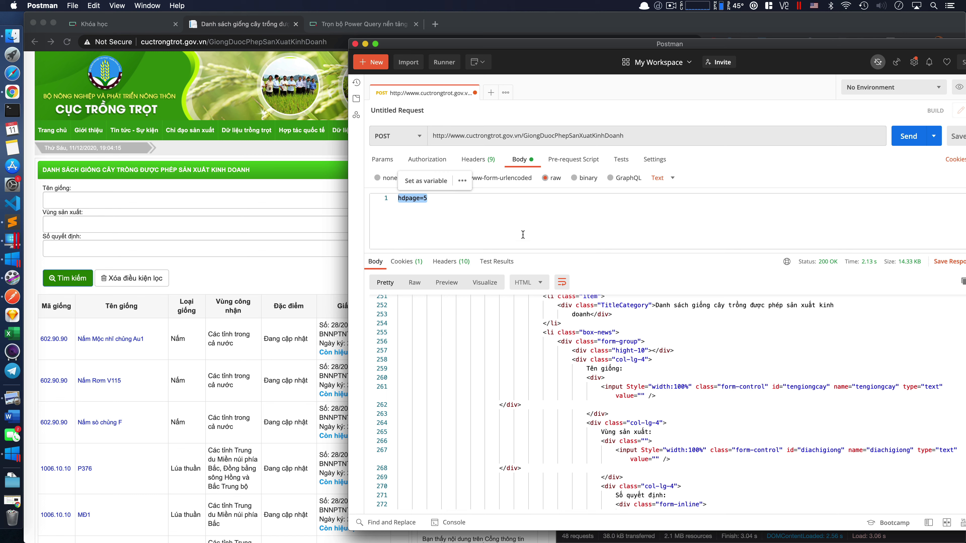
click(501, 201)
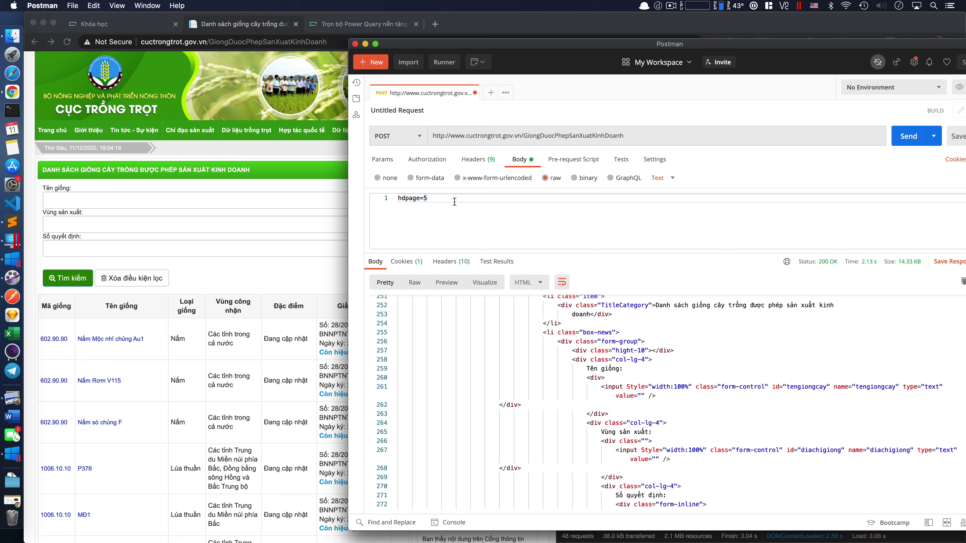
key(super+a)
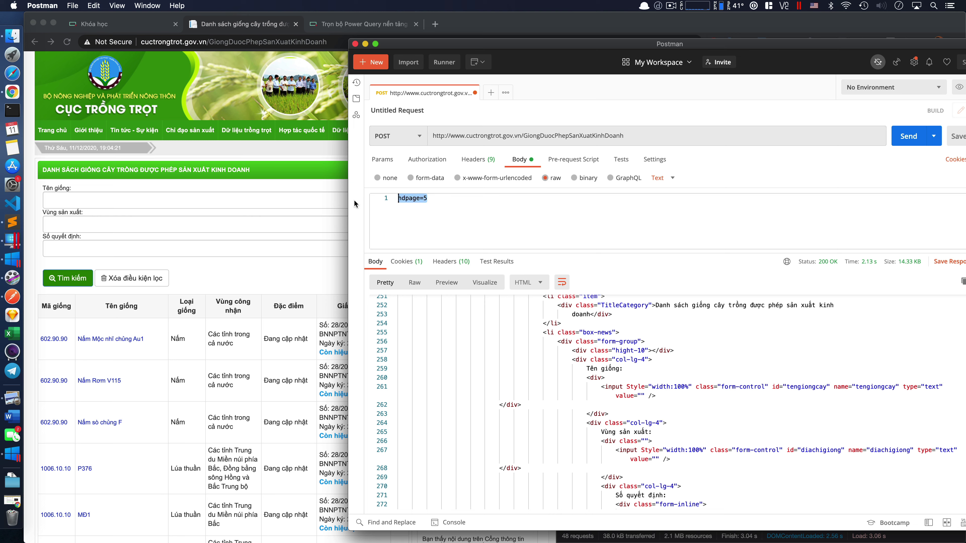
key(BackSpace)
click(458, 178)
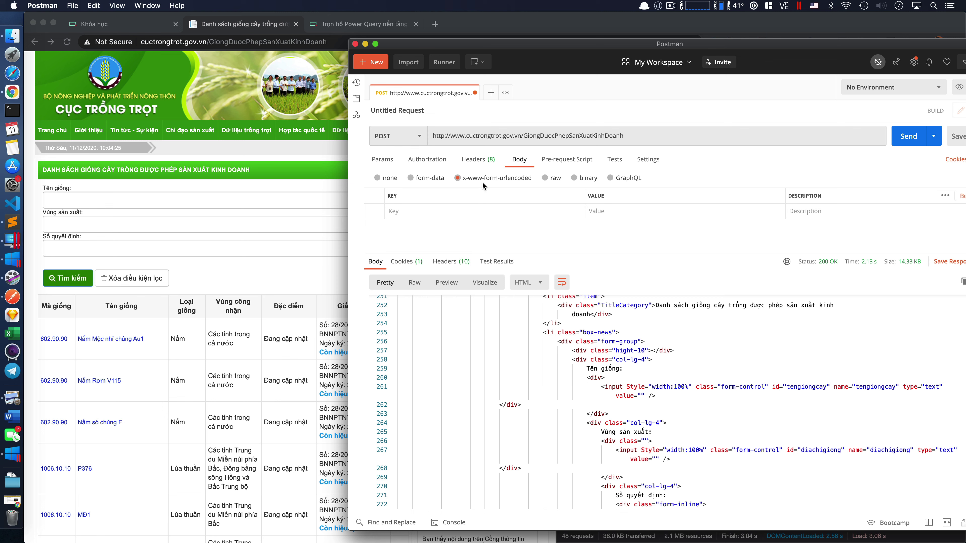
Step: Resend the POST with form key hdpage set to 2 and scroll the 200 OK HTML
click(442, 213)
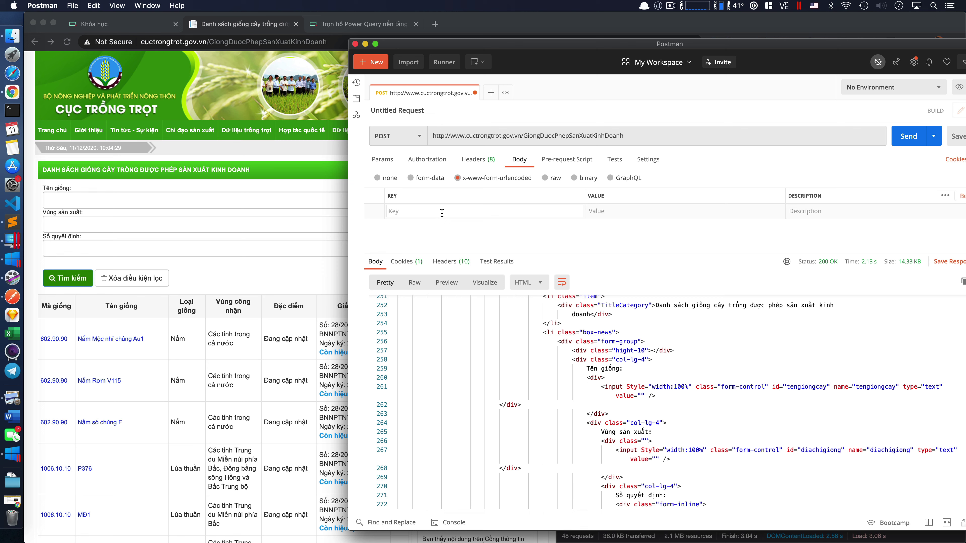
text(hdpage)
key(Tab)
text(2)
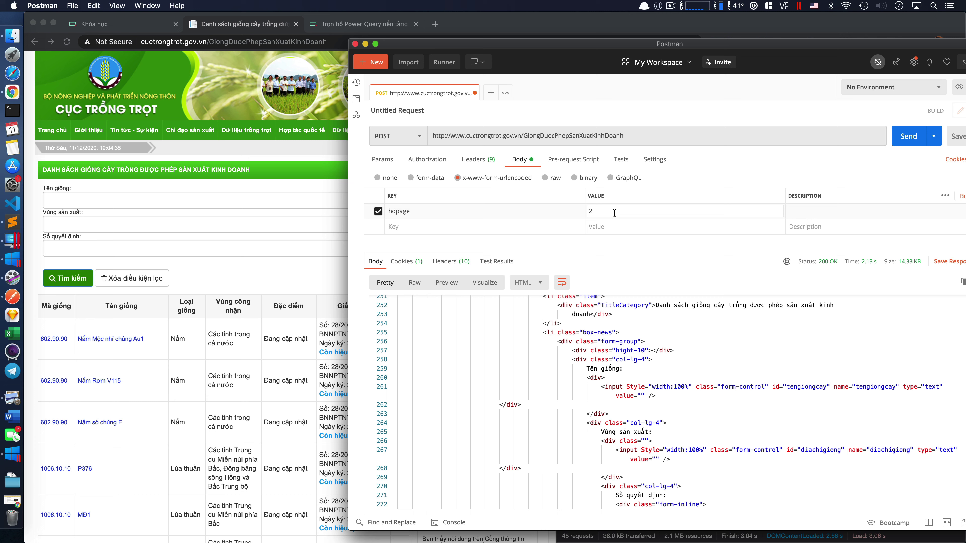
click(909, 139)
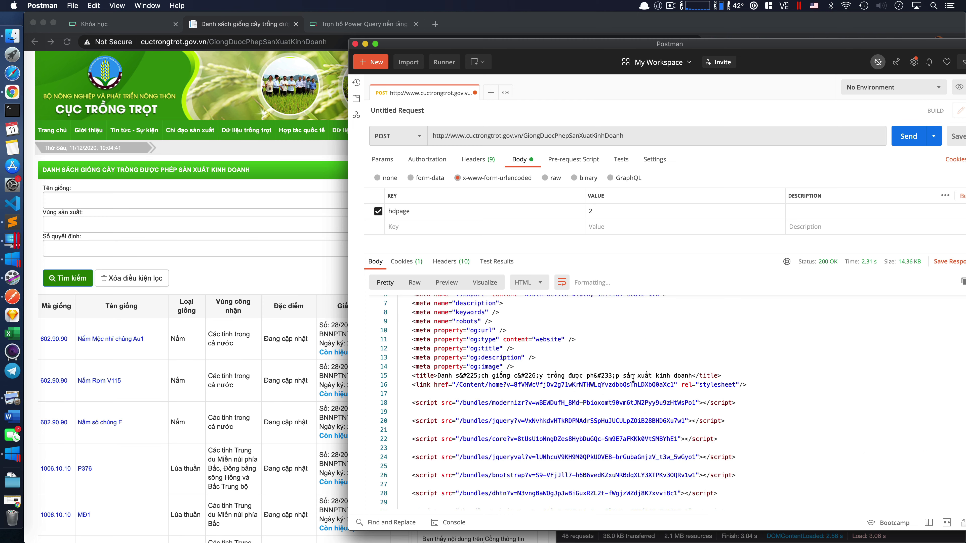
scroll(644, 375, down, 15)
scroll(643, 376, down, 5)
scroll(633, 378, down, 5)
scroll(632, 379, down, 2)
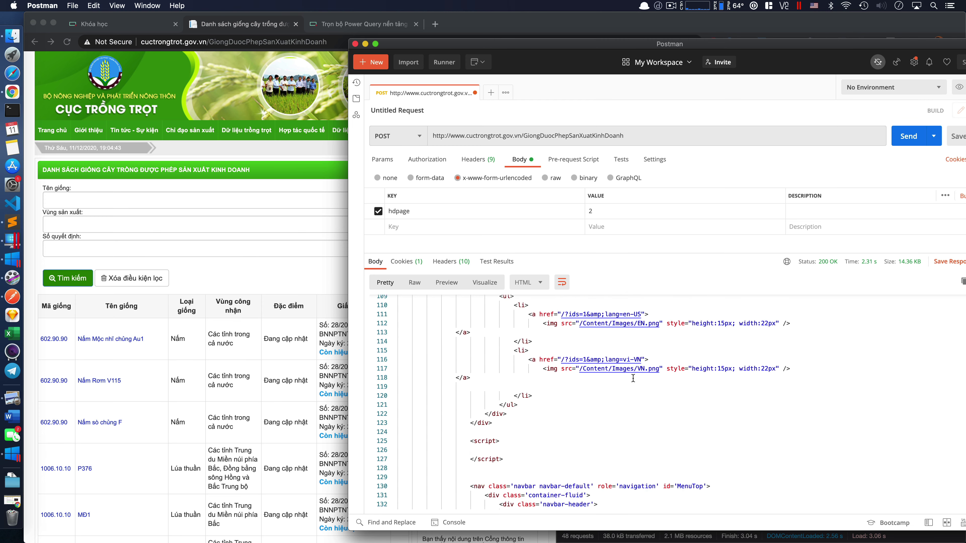
scroll(632, 379, down, 3)
scroll(632, 378, down, 2)
scroll(633, 378, down, 2)
scroll(632, 377, down, 3)
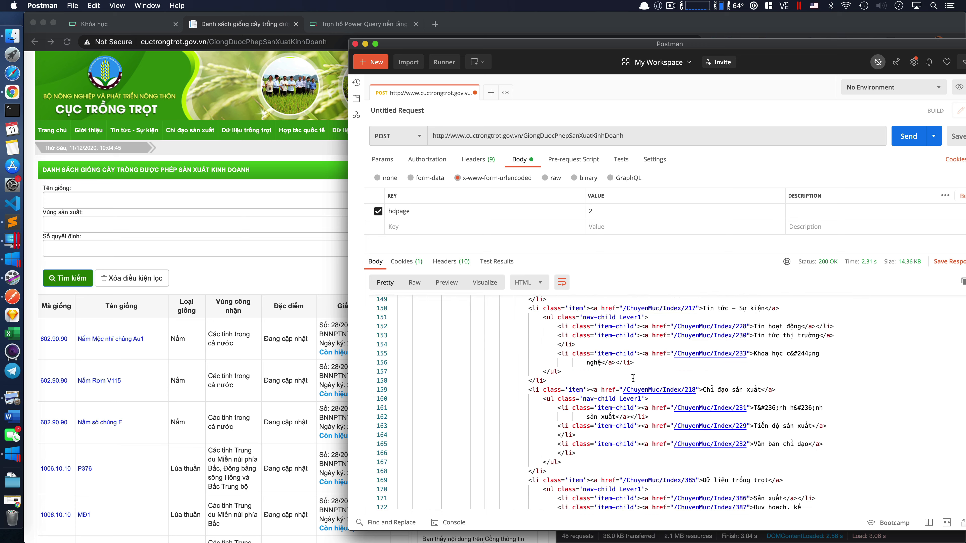
scroll(633, 378, down, 3)
Step: Load page 2 of the variety list in Chrome, then return to Postman
click(203, 434)
scroll(203, 434, down, 10)
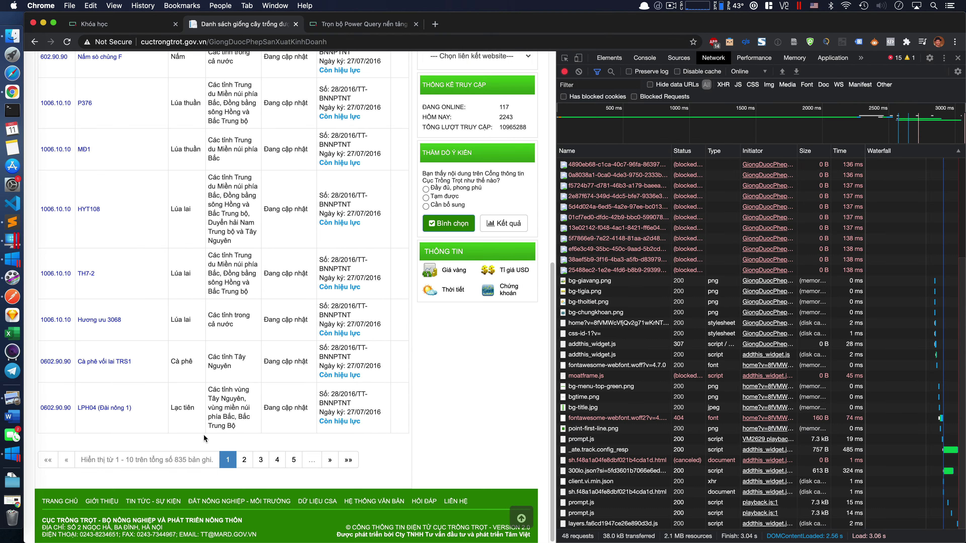
click(244, 460)
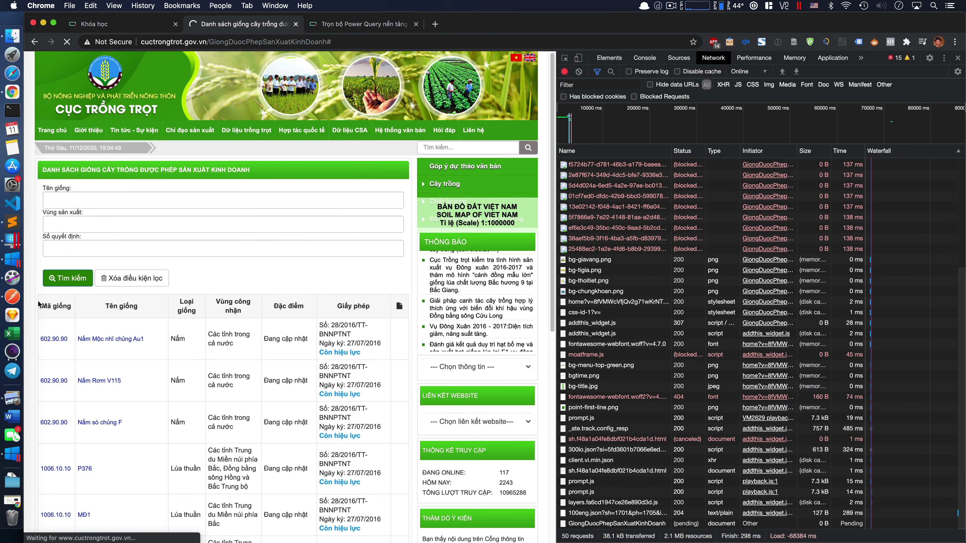
key(super+Tab)
Step: Locate the Suphanburi row in Postman's page 2 HTML, then switch to Power BI Desktop
scroll(626, 414, down, 5)
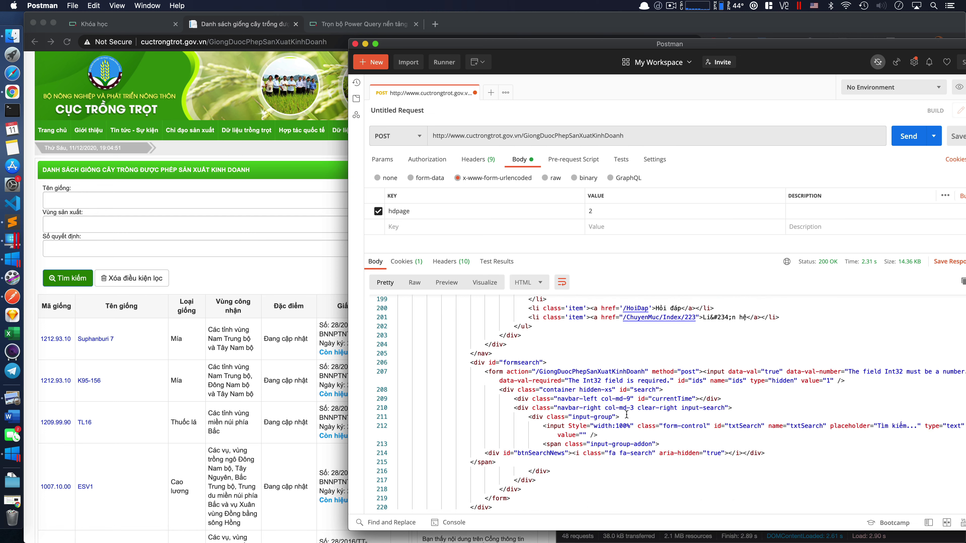
scroll(626, 414, down, 2)
scroll(626, 414, down, 2)
scroll(626, 414, down, 3)
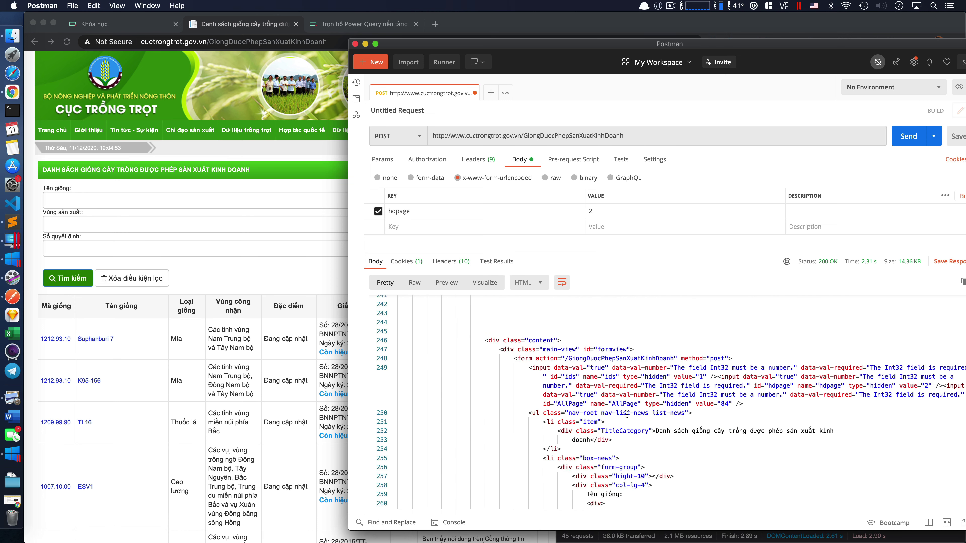
scroll(626, 414, down, 2)
scroll(627, 414, down, 1)
scroll(627, 414, up, 2)
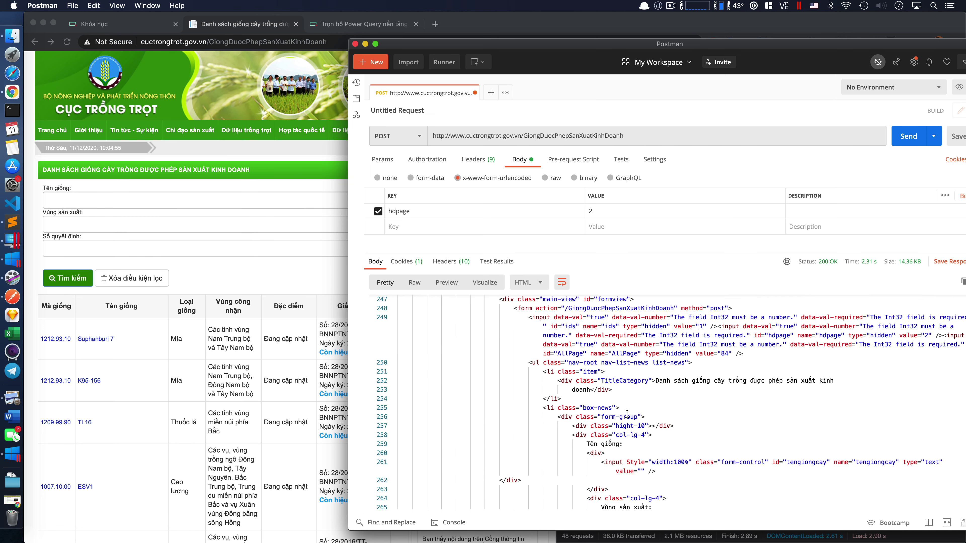
scroll(626, 414, down, 2)
scroll(628, 413, down, 3)
scroll(627, 413, down, 2)
scroll(627, 414, down, 1)
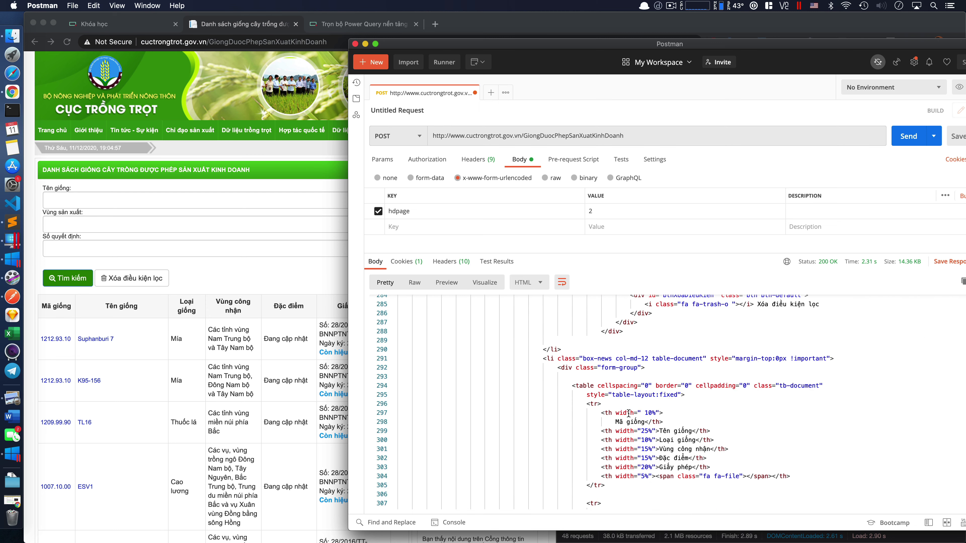
scroll(627, 413, down, 2)
scroll(628, 414, down, 1)
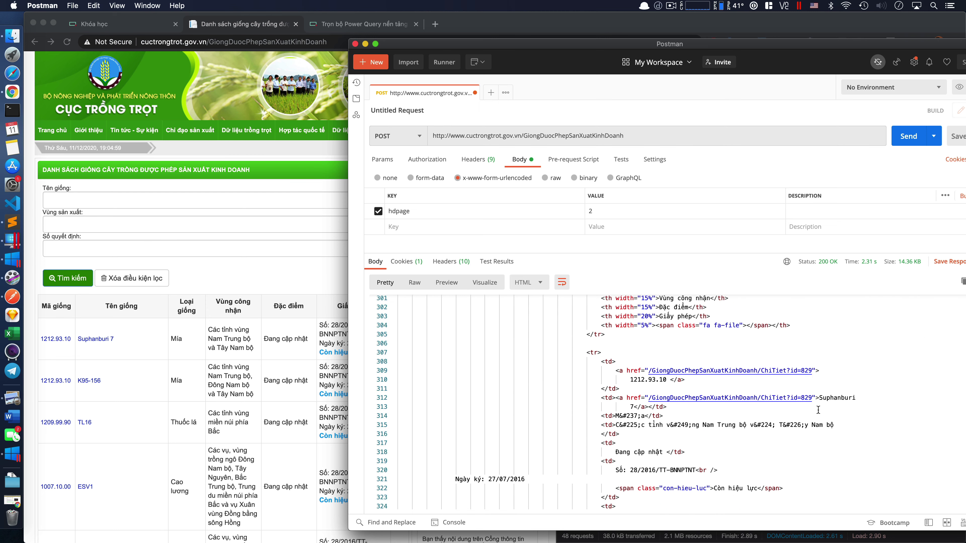
drag(818, 398, 836, 397)
click(856, 397)
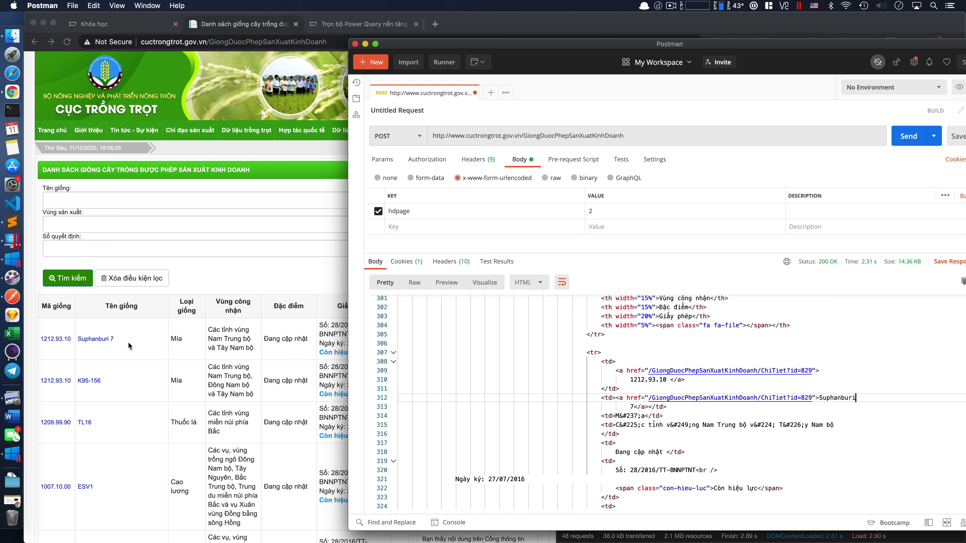
scroll(636, 406, up, 3)
scroll(636, 406, up, 2)
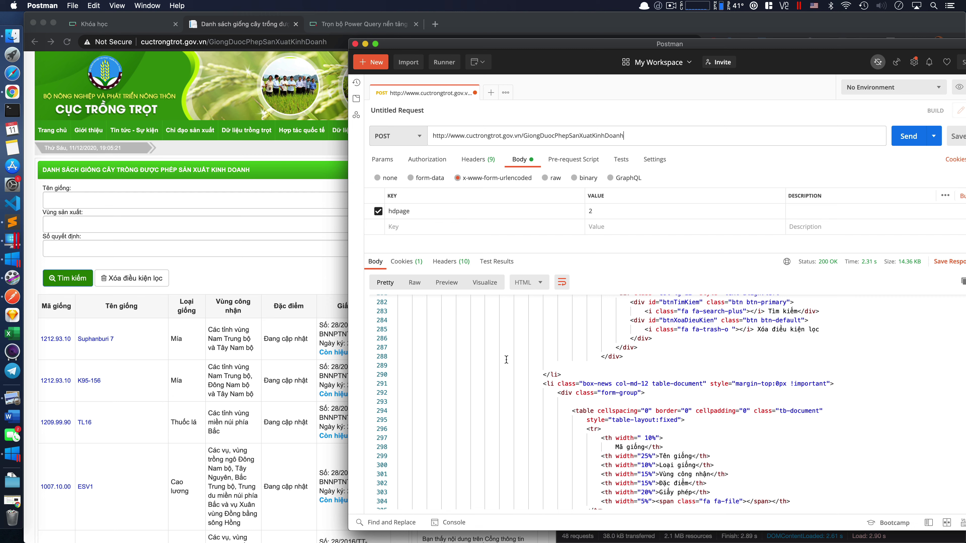
click(13, 263)
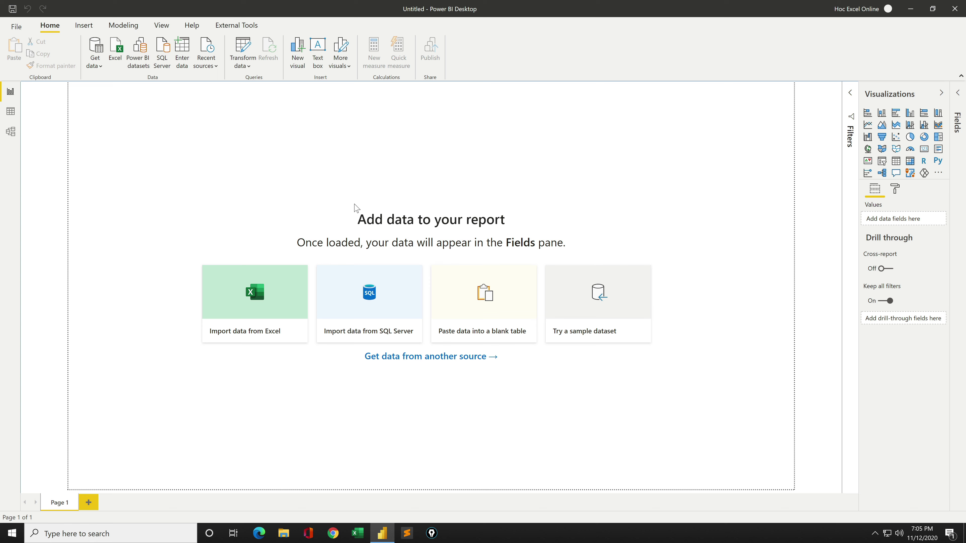
Step: Use Transform data on the Home ribbon to open the empty Power Query Editor
drag(353, 205, 523, 232)
click(243, 53)
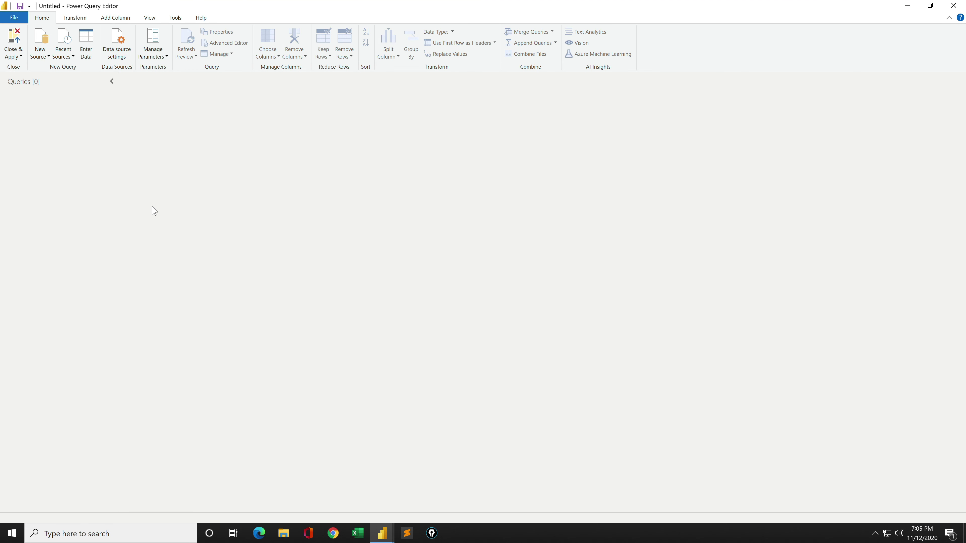
Step: Create blank Query1 and replace its Source line with ulr = "", in the Advanced Editor
right_click(70, 117)
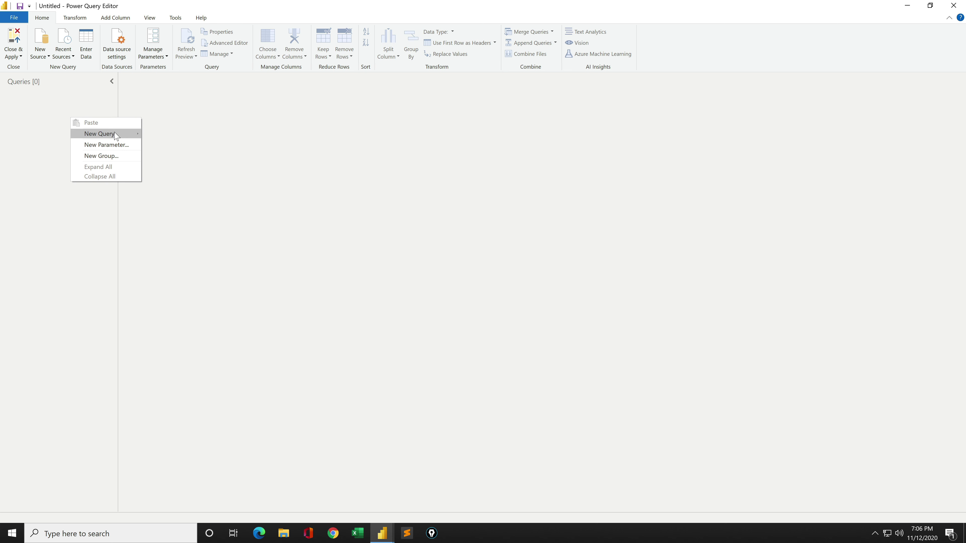
mouse_move(99, 134)
click(193, 195)
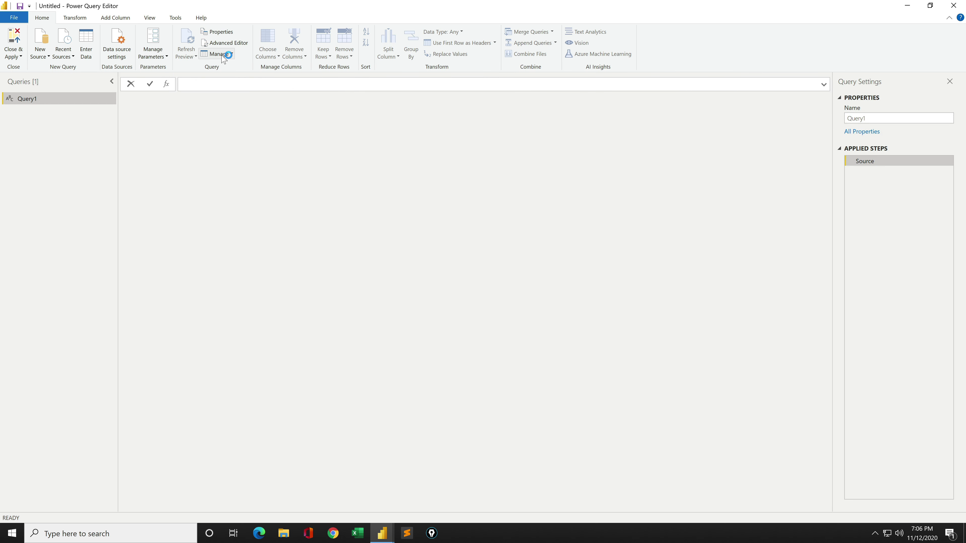
click(227, 43)
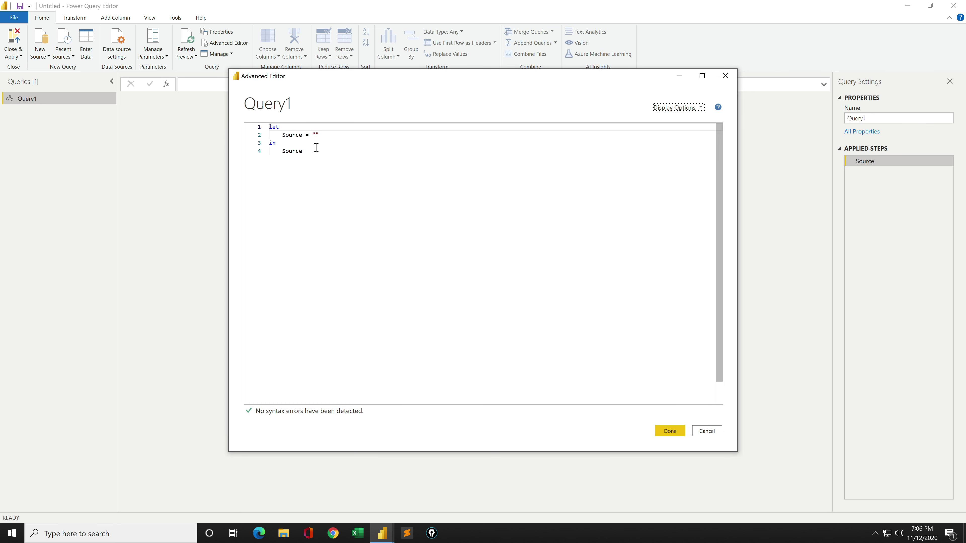
drag(282, 134, 349, 134)
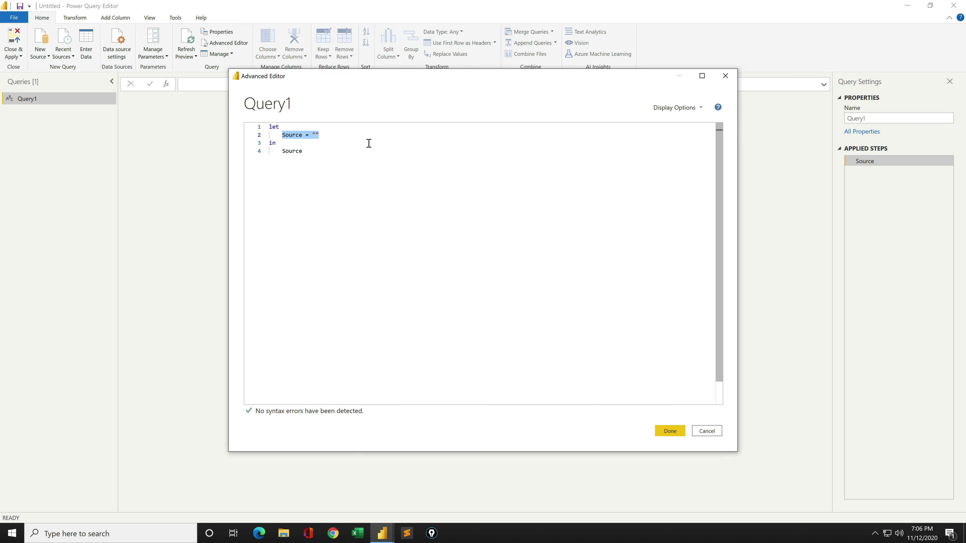
key(BackSpace)
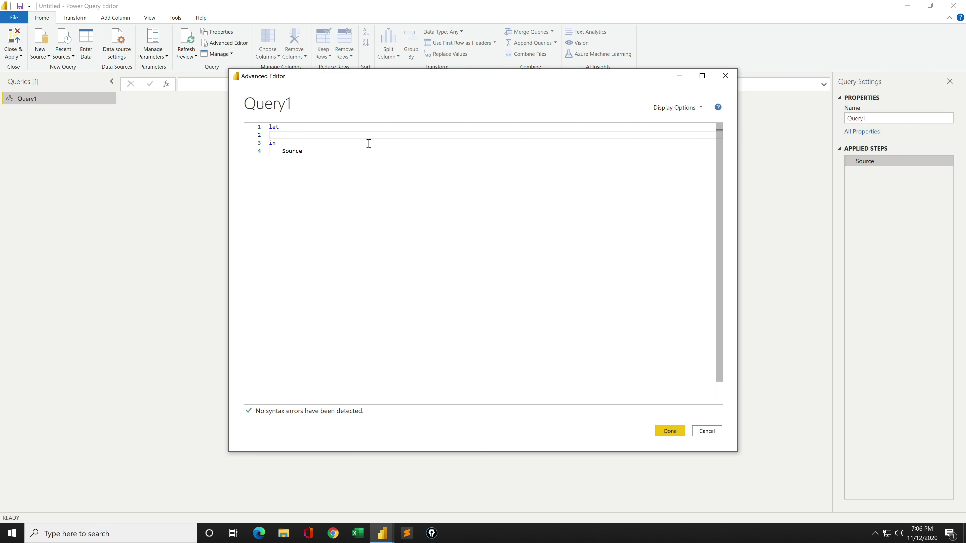
text(ulr =)
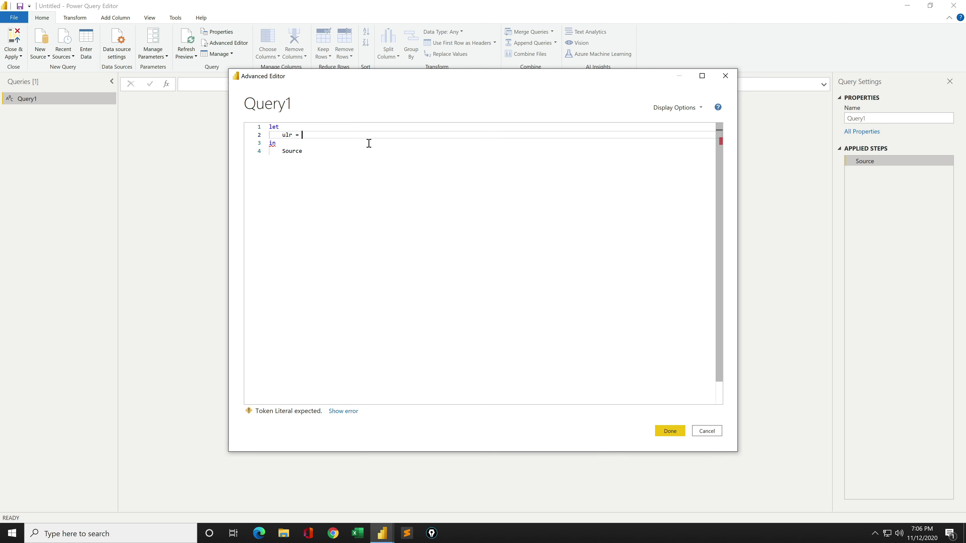
text( "",)
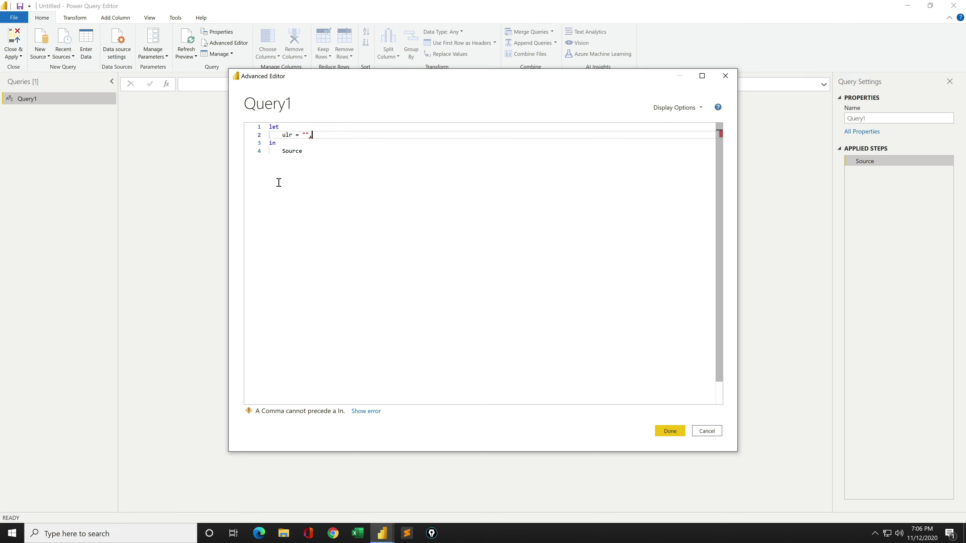
Step: Copy the site's full web address from Chrome's address bar
key(ctrl+Up)
click(246, 90)
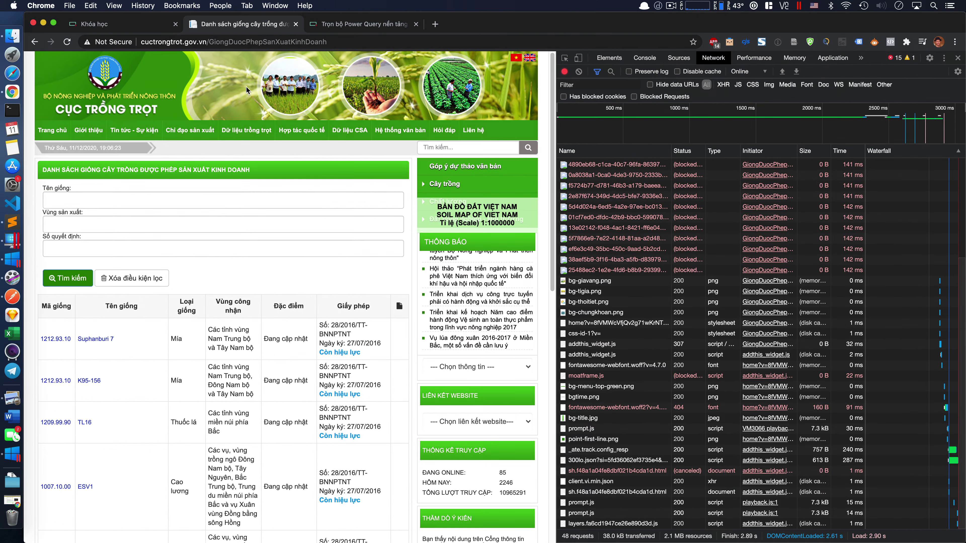
click(247, 42)
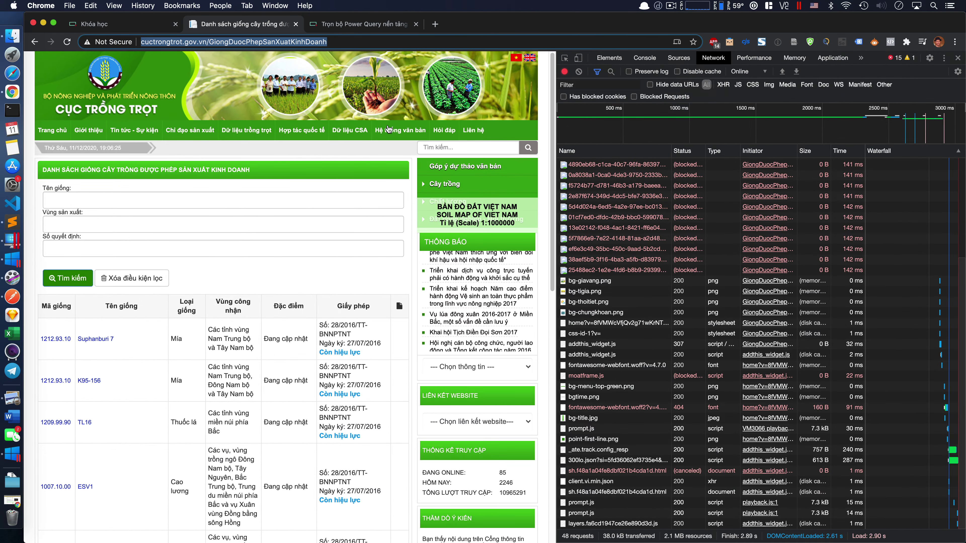
key(ctrl+Up)
click(484, 36)
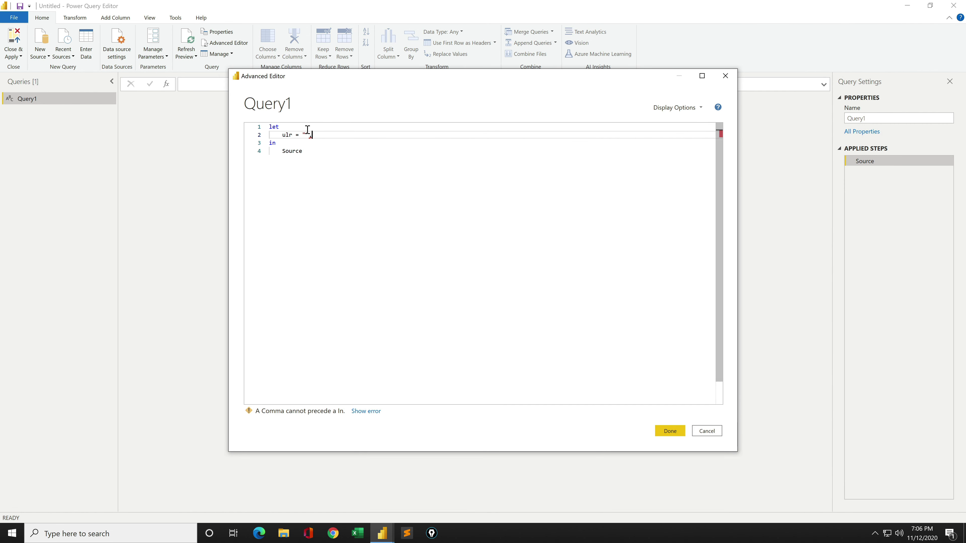
Step: Paste the GiongDuocPhepSanXuatKinhDoanh URL into ulr and add a body = "hdpage=5" line
text(http://www.cuctrongtrot.gov.vn/GiongDuocPhepSanXuatKinhDoanh)
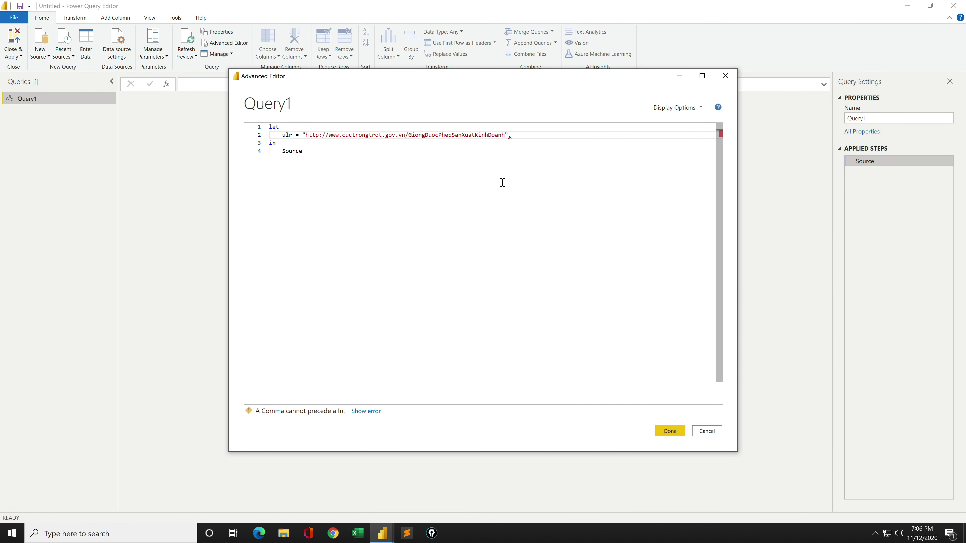
key(Return)
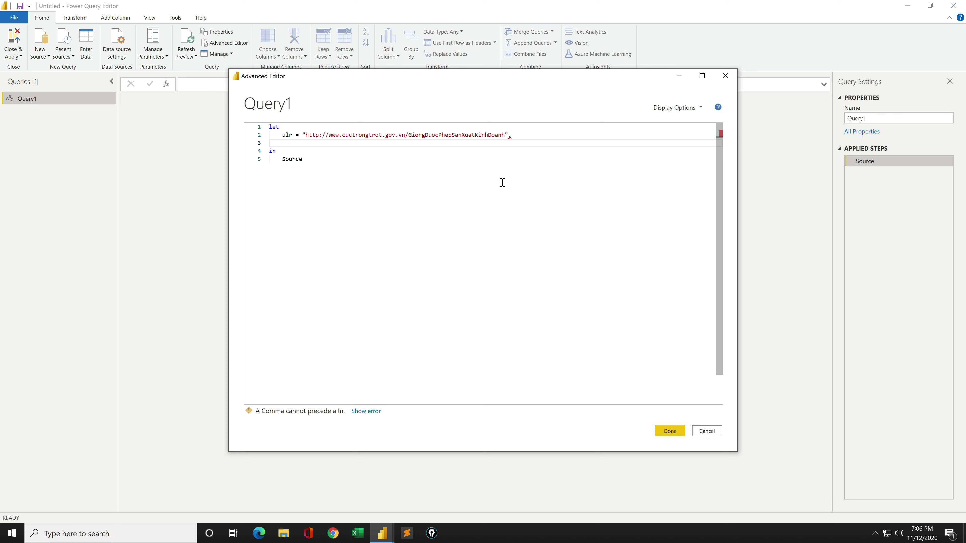
text(body =)
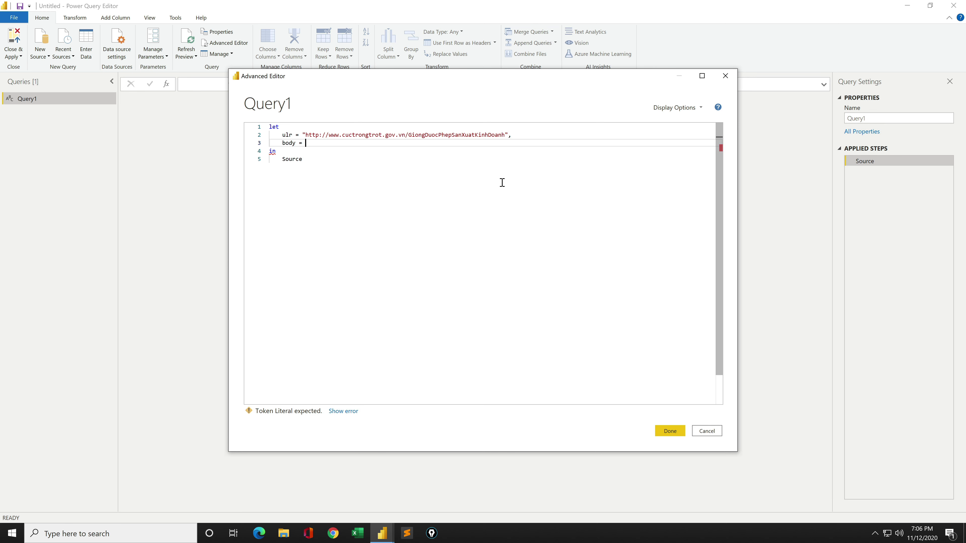
text( ")
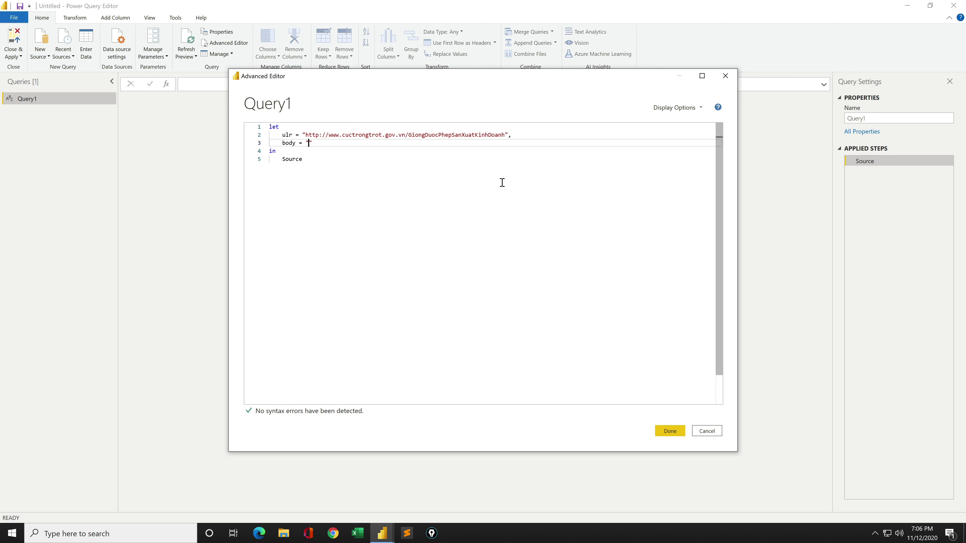
text(hdpage)
text(=5)
Step: End the body line with a comma and start a new line beneath it
key(End)
text(,)
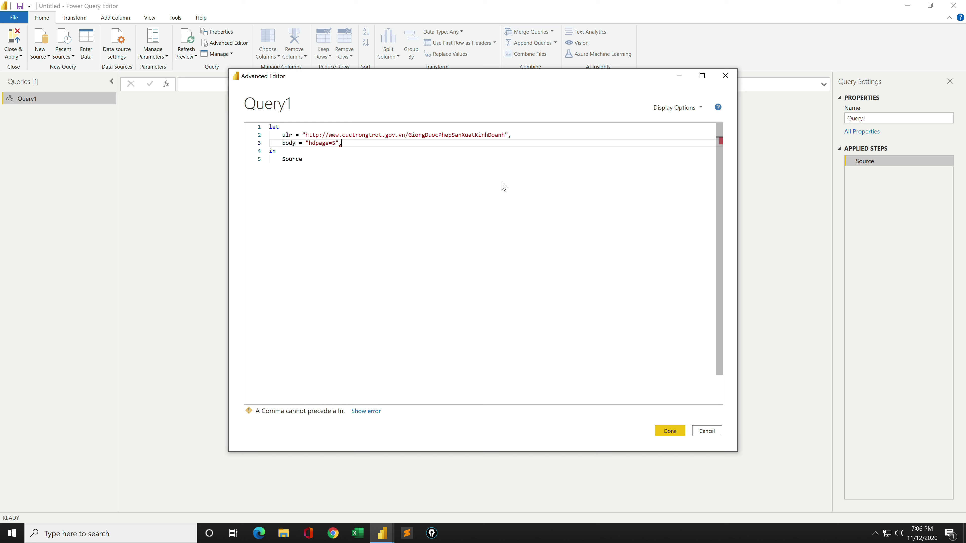
key(Return)
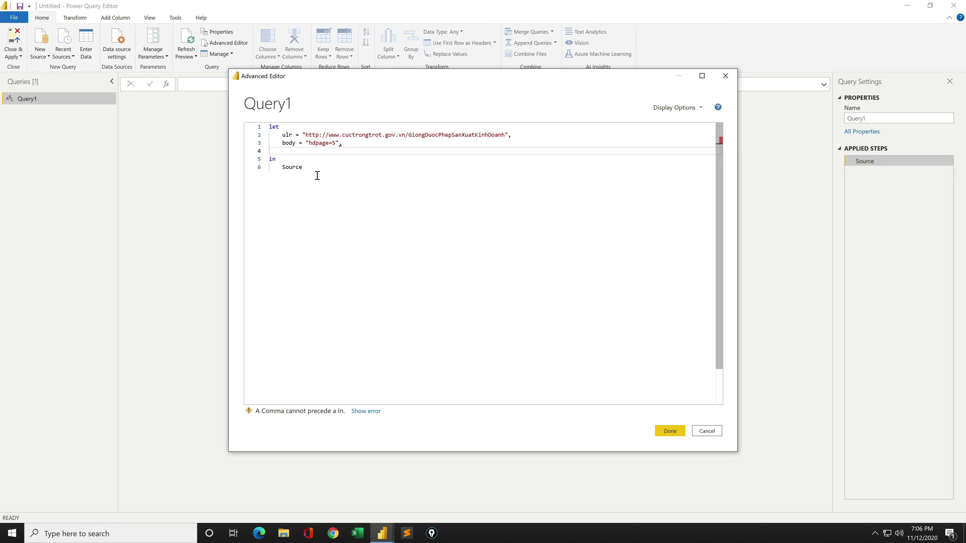
key(ctrl+Up)
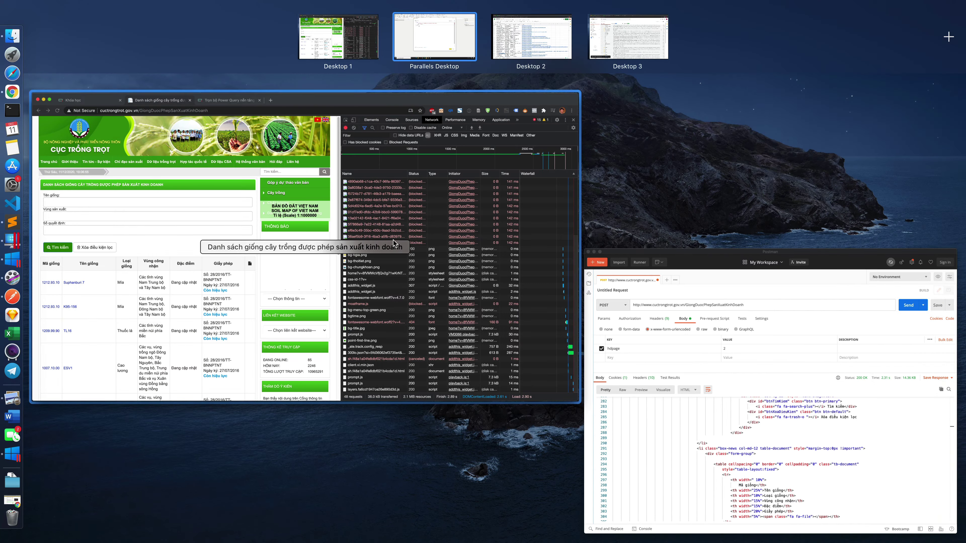
Step: Show the Postman request's header list, scrolled to the top
key(ctrl+Up)
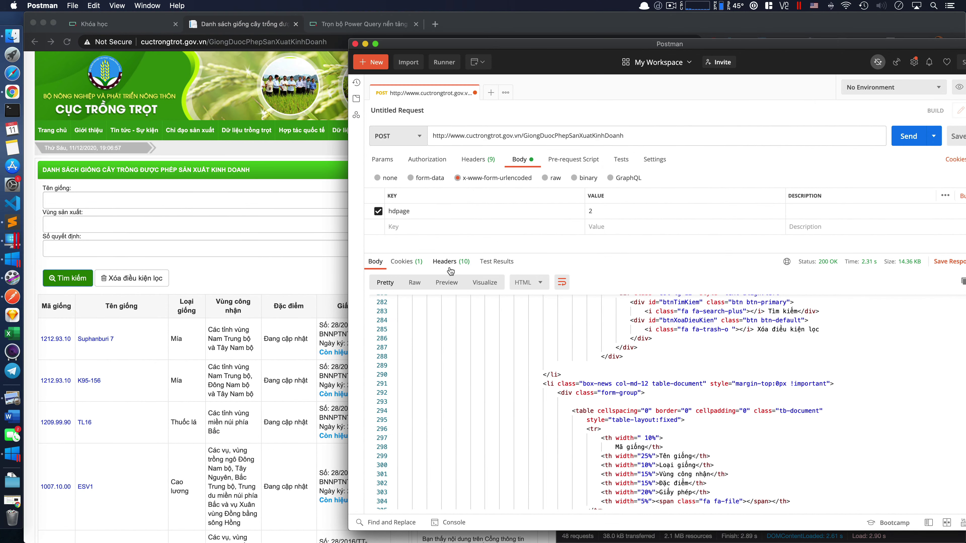
click(480, 163)
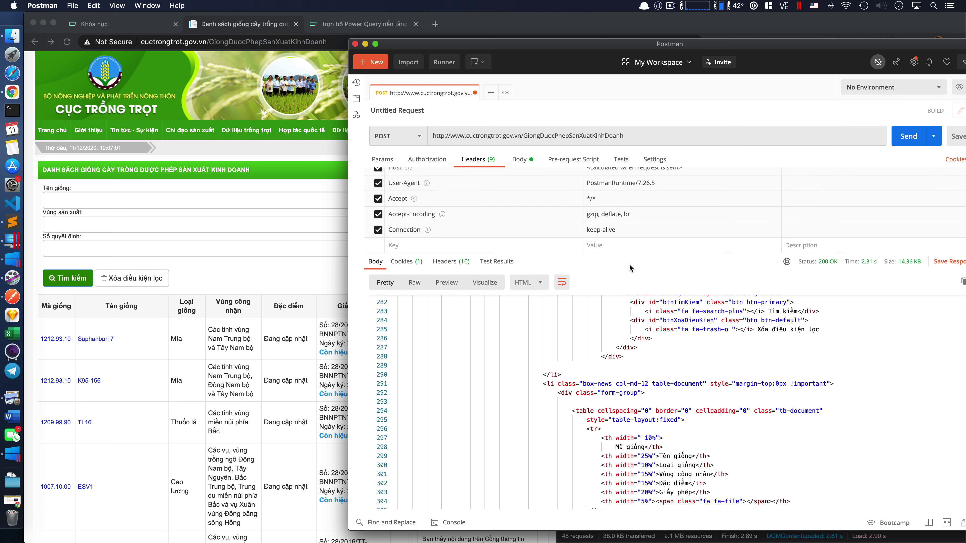
scroll(616, 226, up, 1)
scroll(616, 228, up, 2)
scroll(615, 230, up, 1)
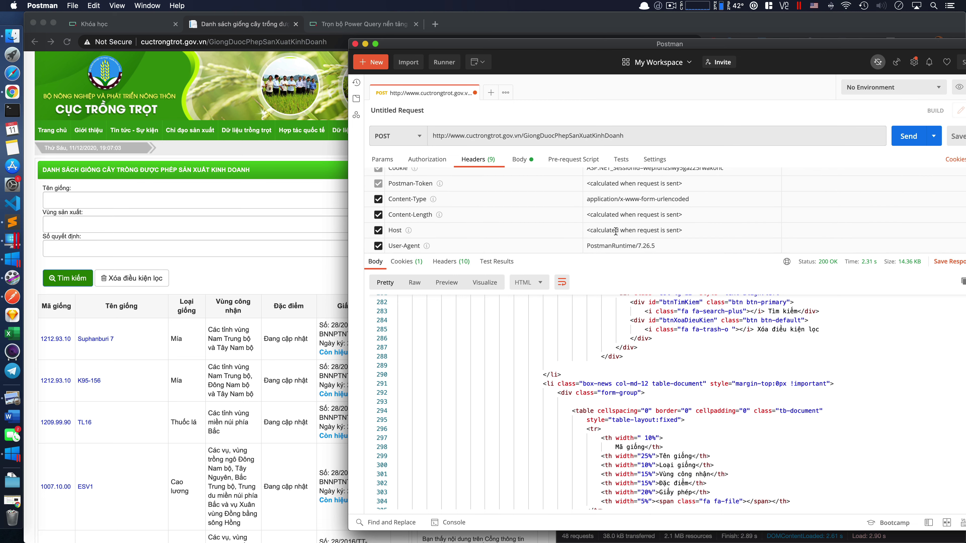
Step: Copy the Content-Type value application/x-www-form-urlencoded and return to the Power Query editor desktop
mouse_move(588, 199)
drag(586, 199, 697, 201)
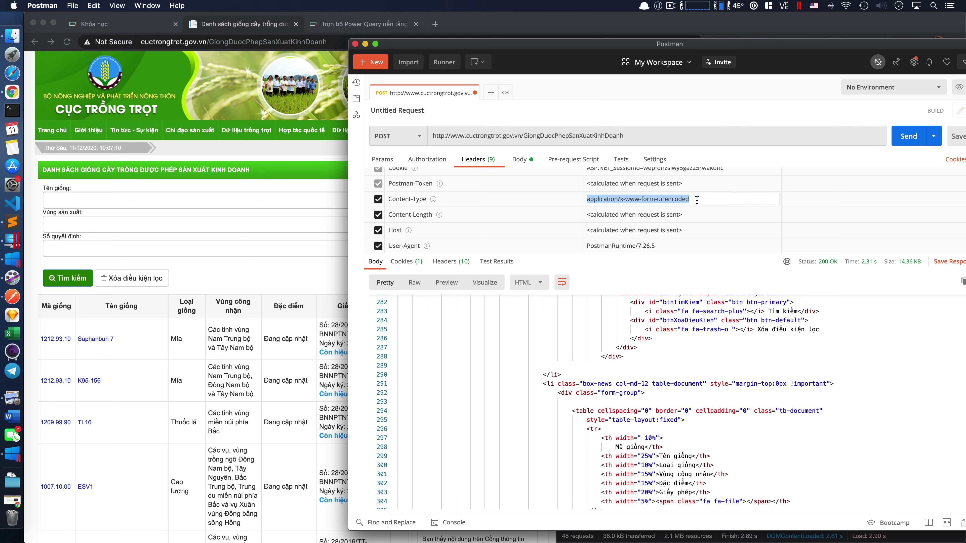
right_click(662, 199)
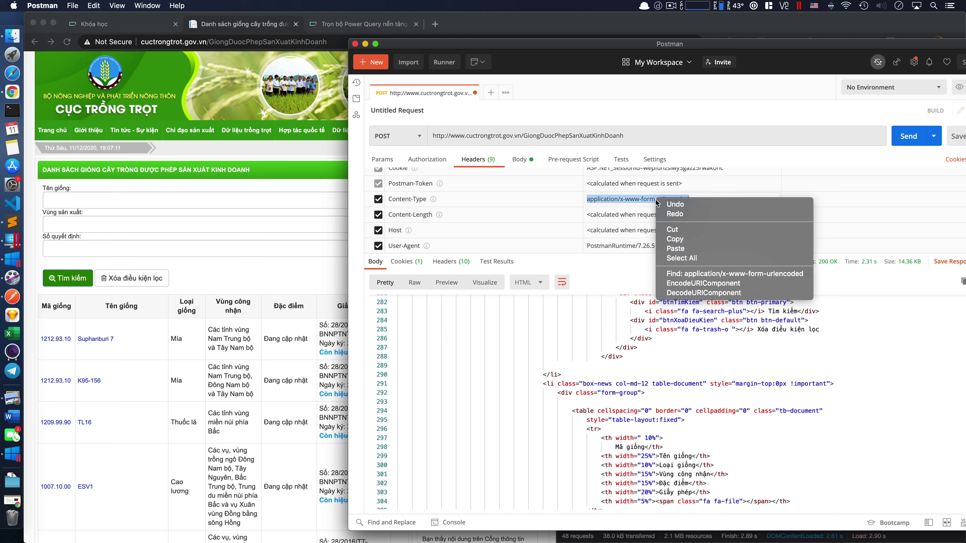
click(682, 240)
key(ctrl+Up)
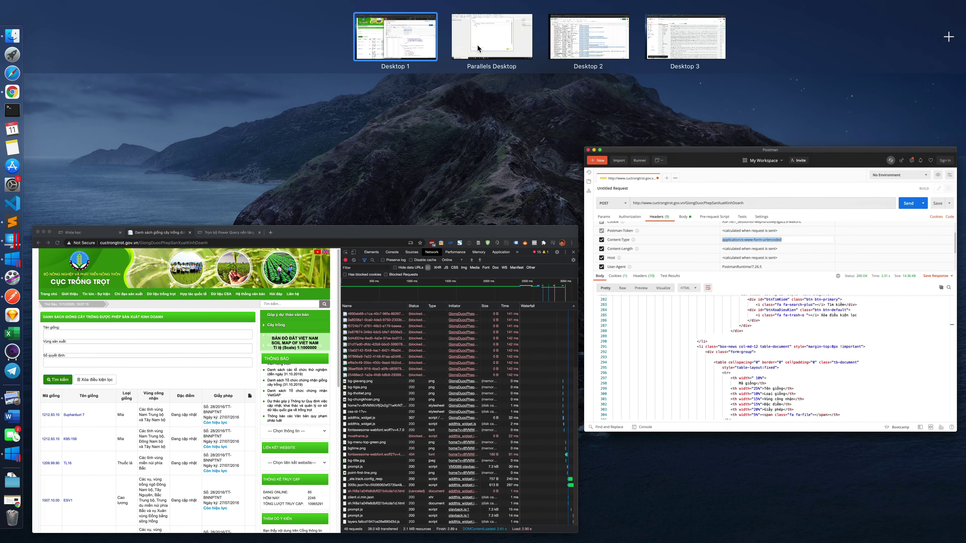
click(477, 44)
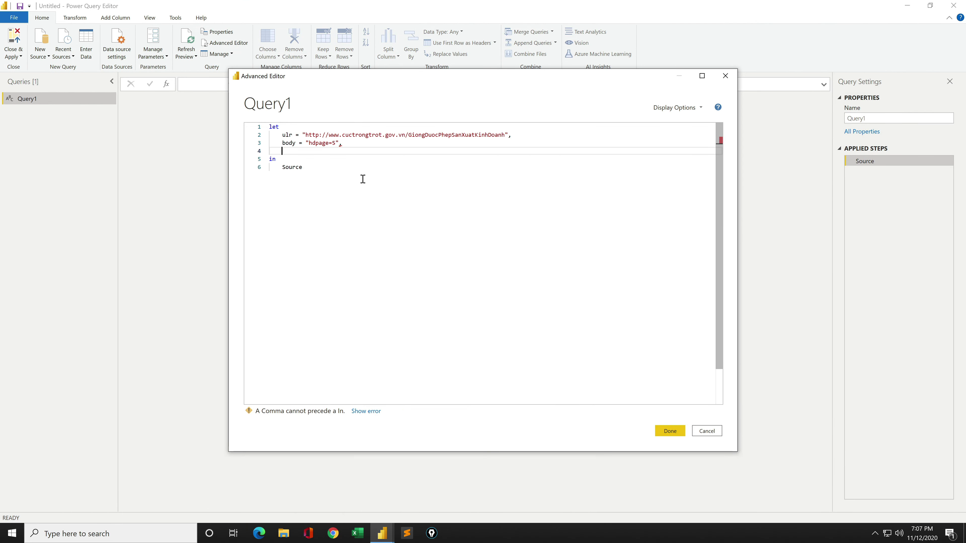
Step: Write header = [ #"Content-Type" = "application/x-www-form-urlencoded" ], followed by a new empty line
text(header )
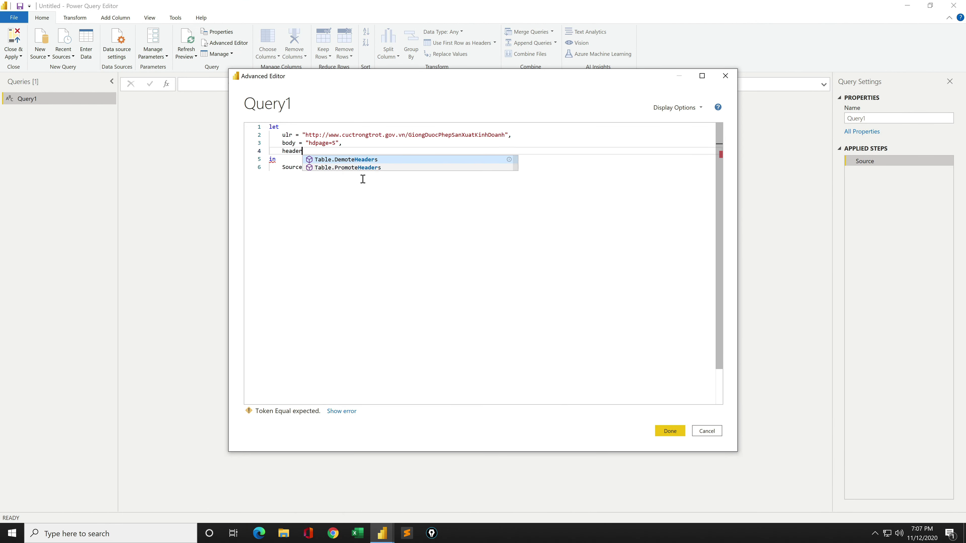
text(= )
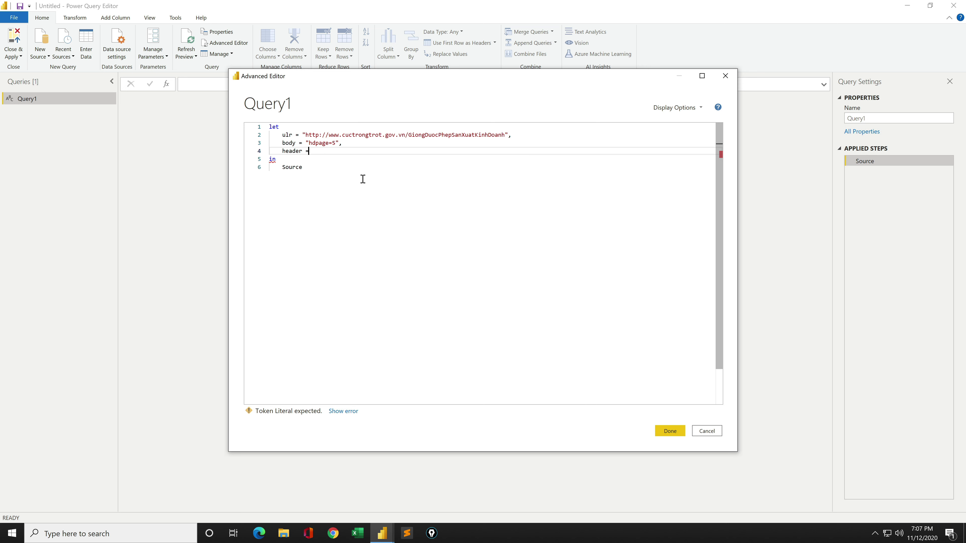
text([)
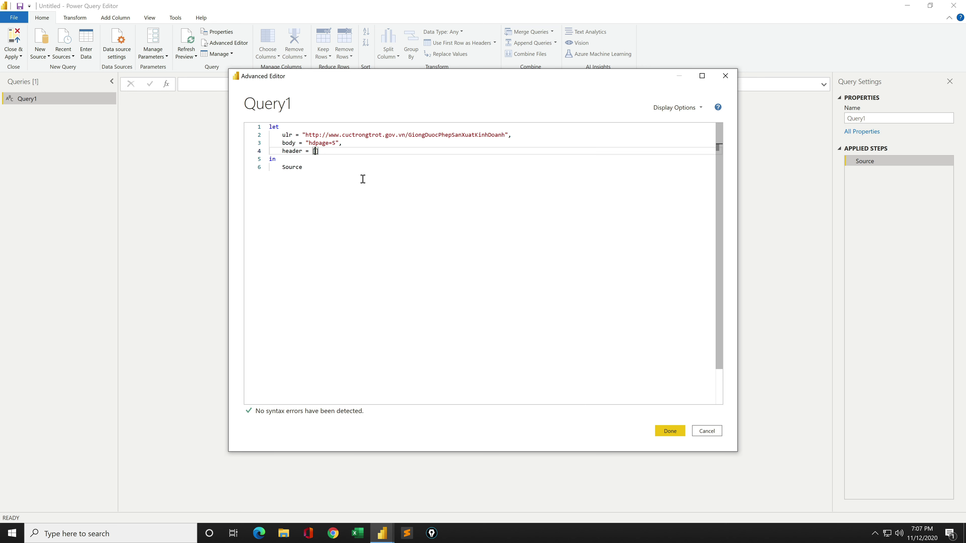
key(Return)
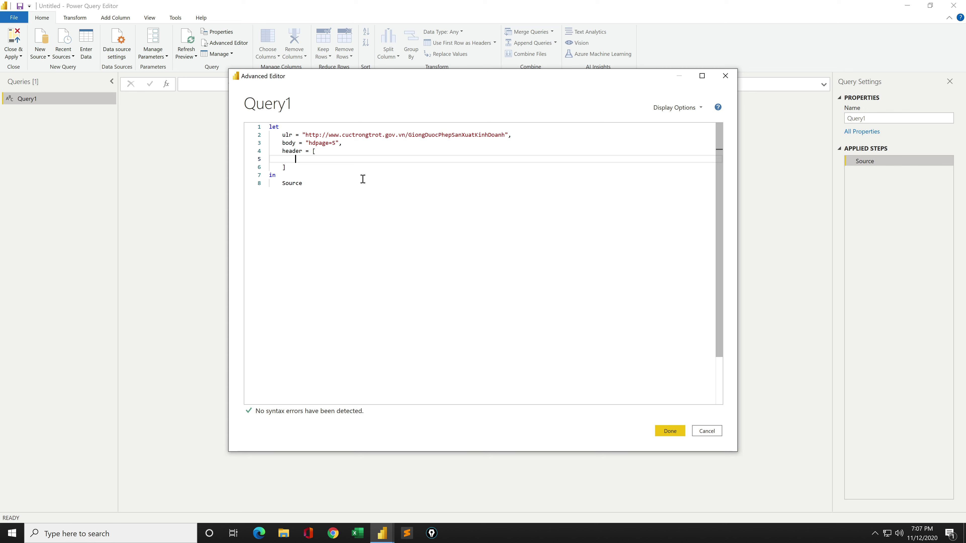
text(#")
text(Content)
text(-Type")
text( = )
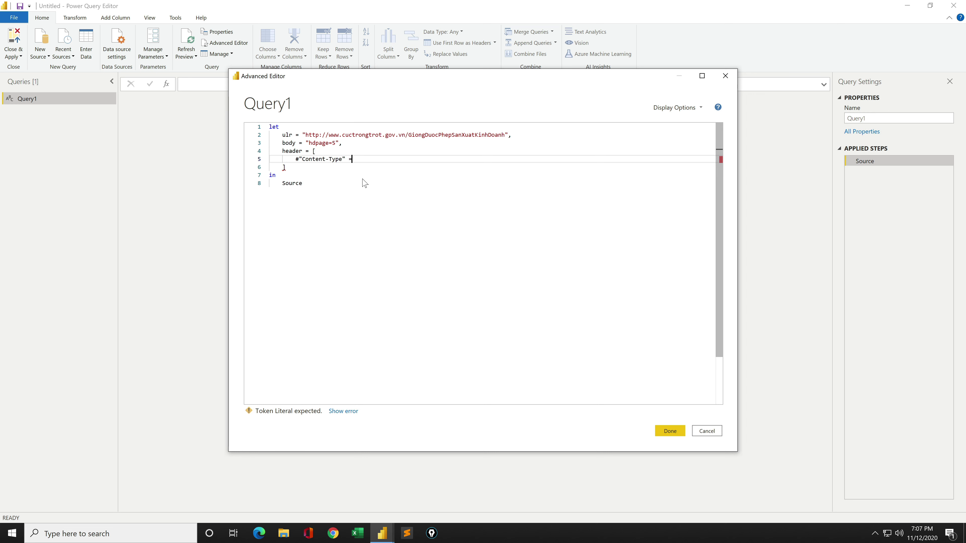
text(")
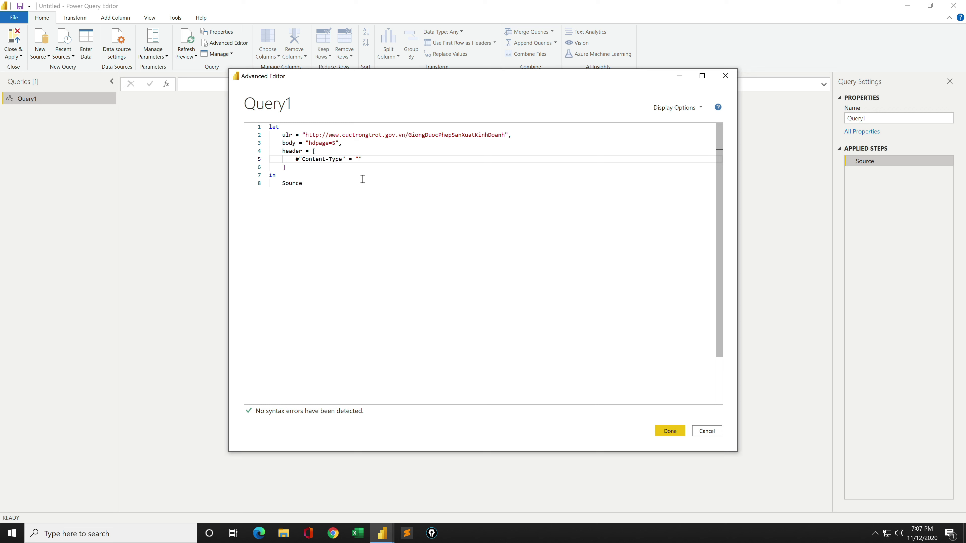
text(application/x-www-form-urlencoded)
key(Down)
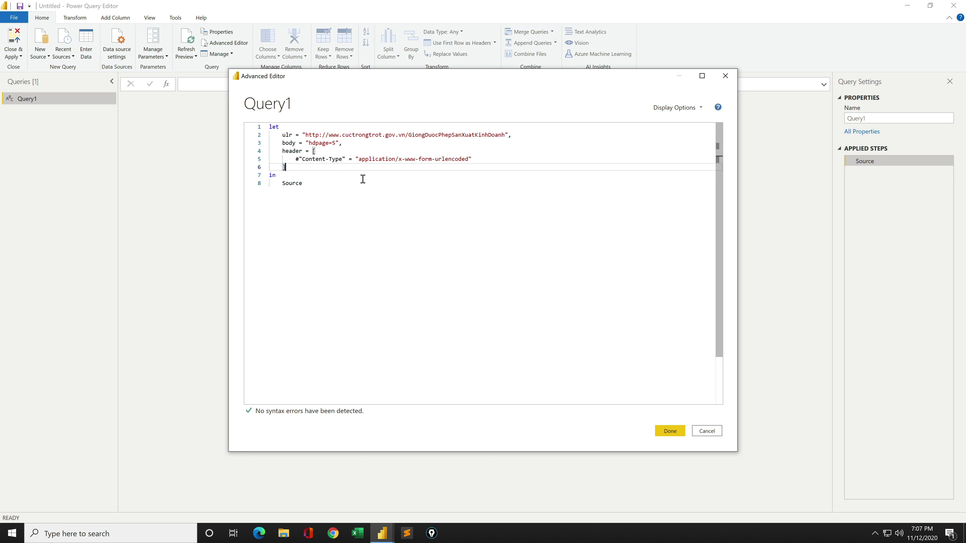
text(,)
key(Return)
key(Return)
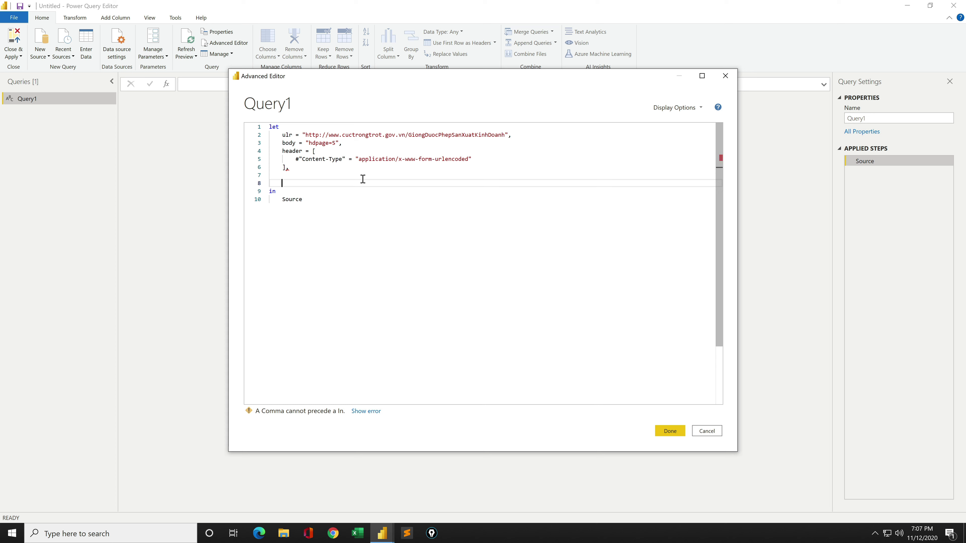
Step: Start the step htmlRes = Web.Contents(url, and fix the misspelled ulr variable to url
text(html)
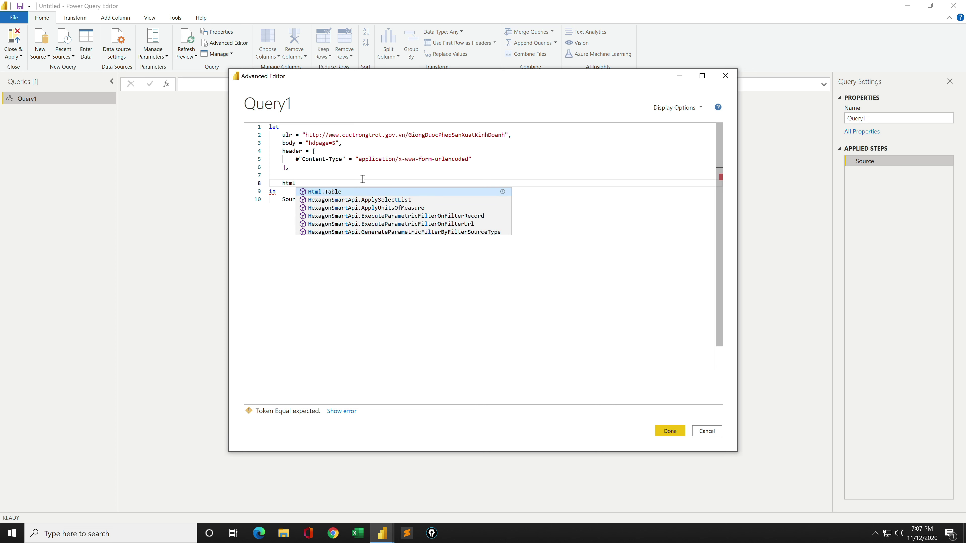
text(Res = )
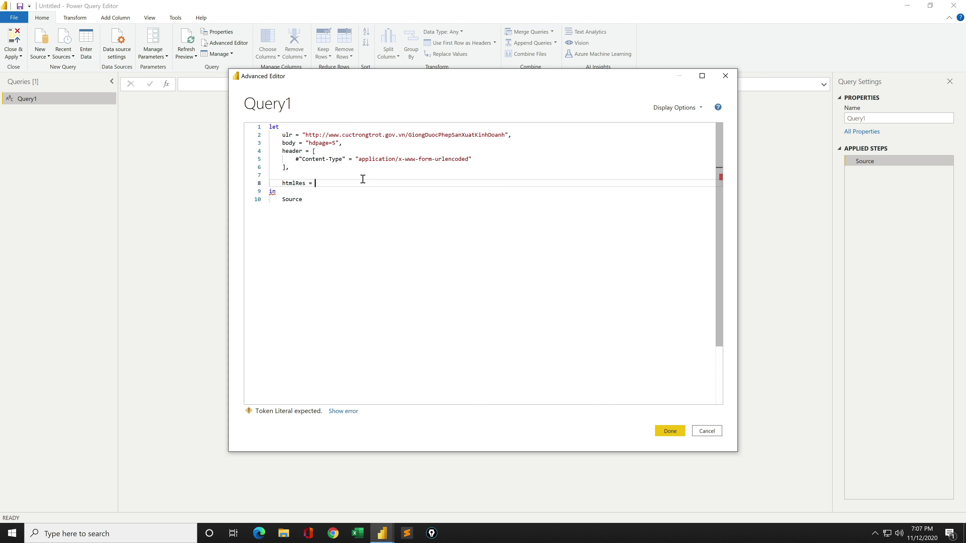
text(We)
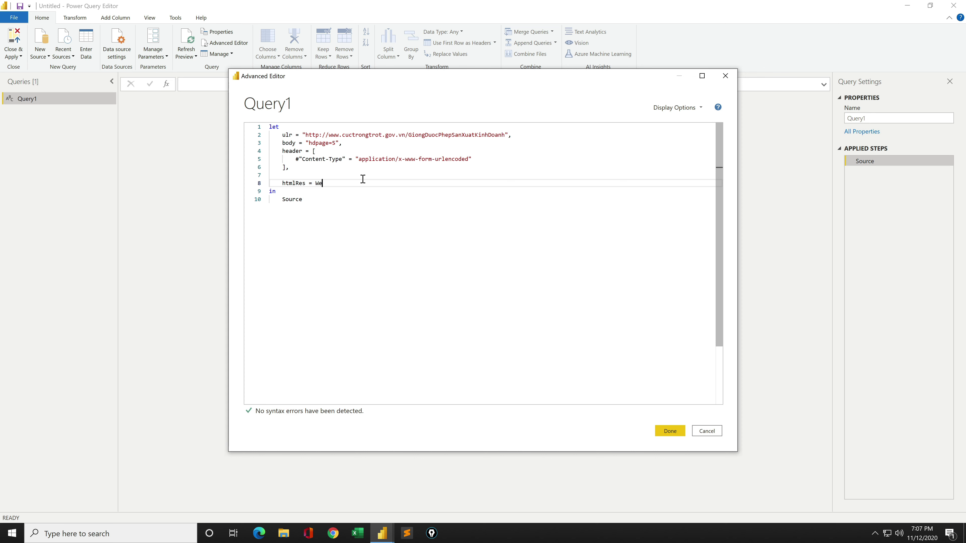
text(b.)
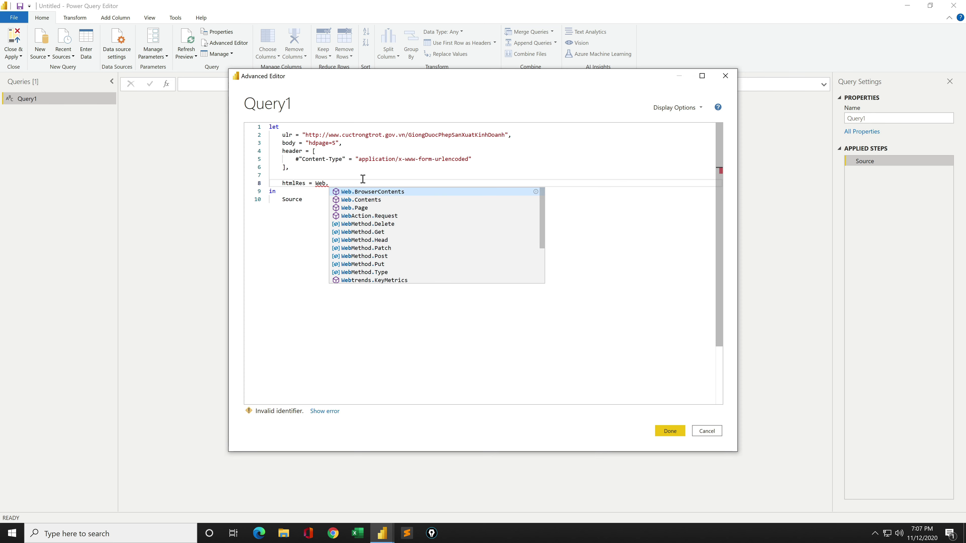
key(Down)
key(Tab)
text(()
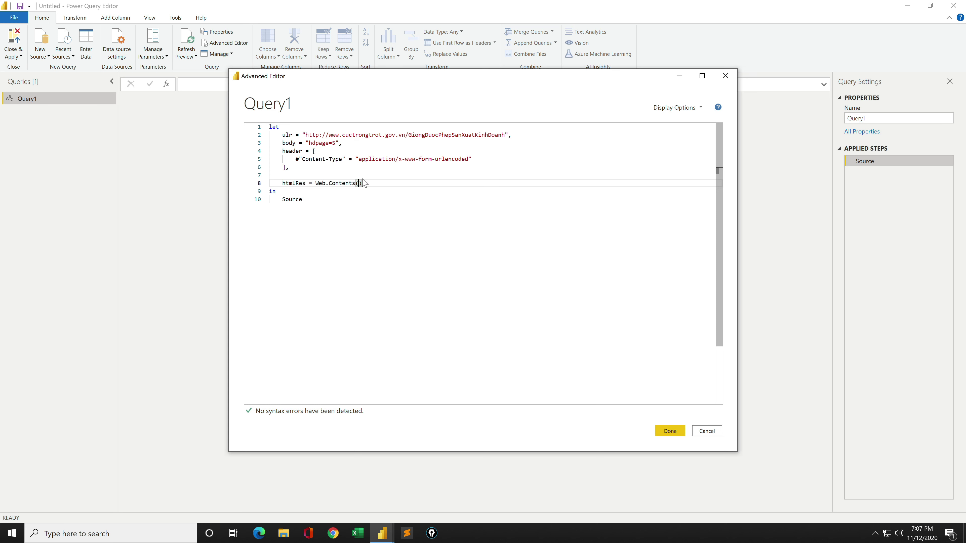
text(u)
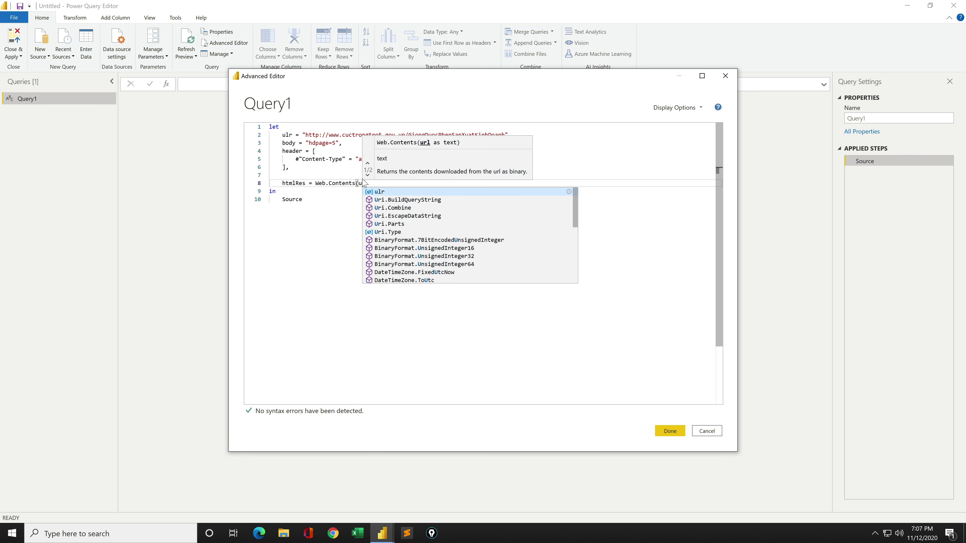
text(r)
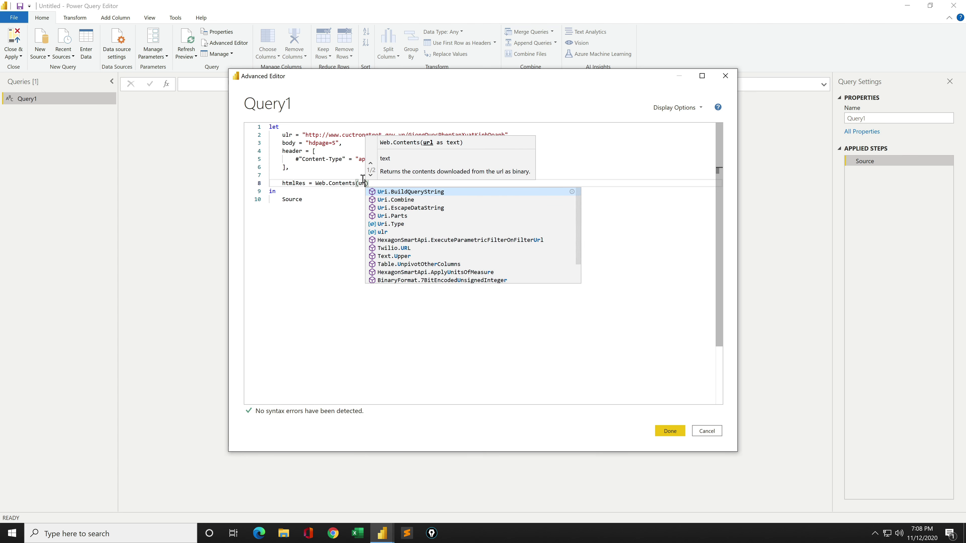
text(l)
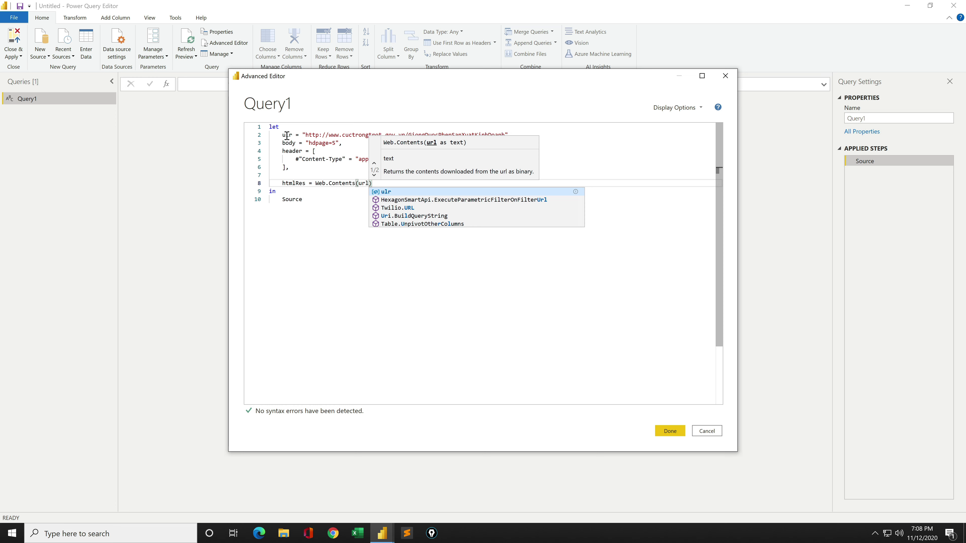
double_click(287, 135)
text(u)
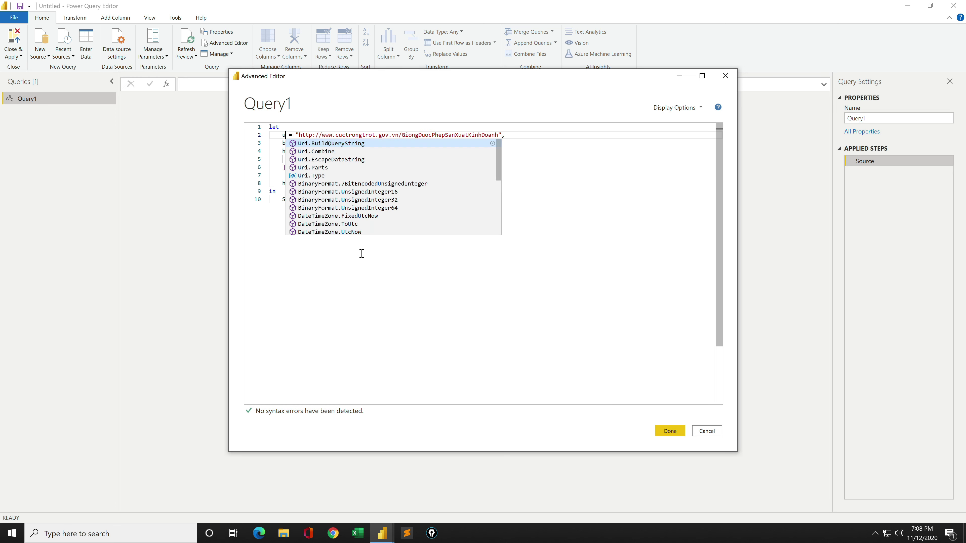
text(rl)
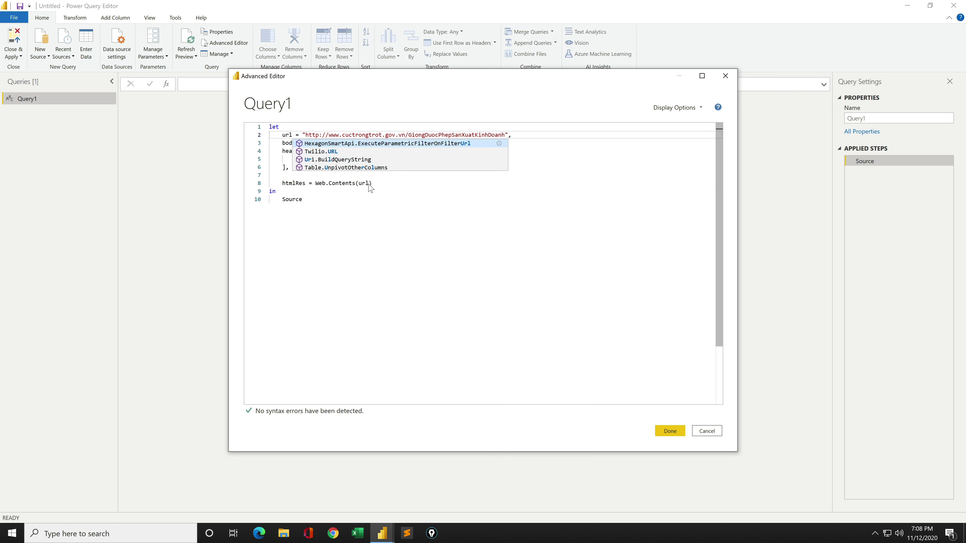
click(368, 184)
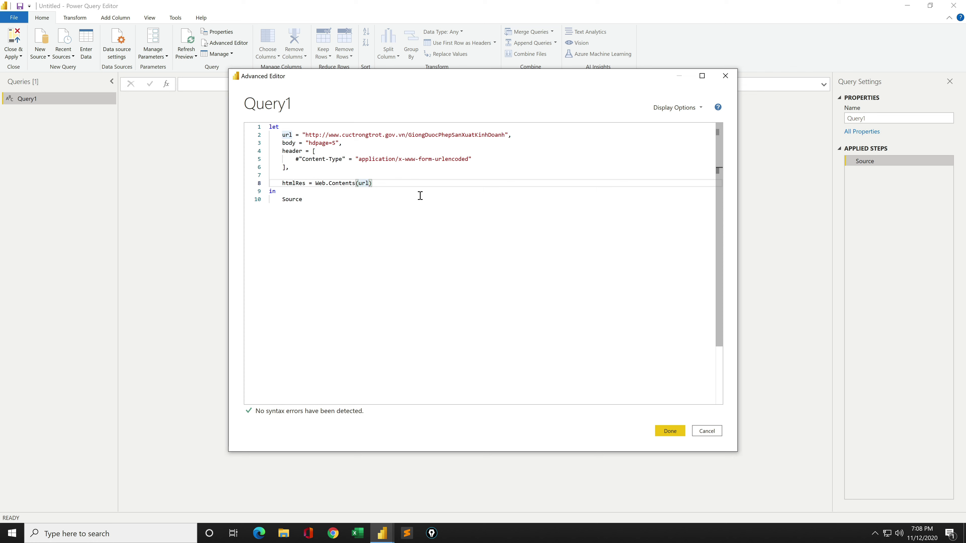
text(,)
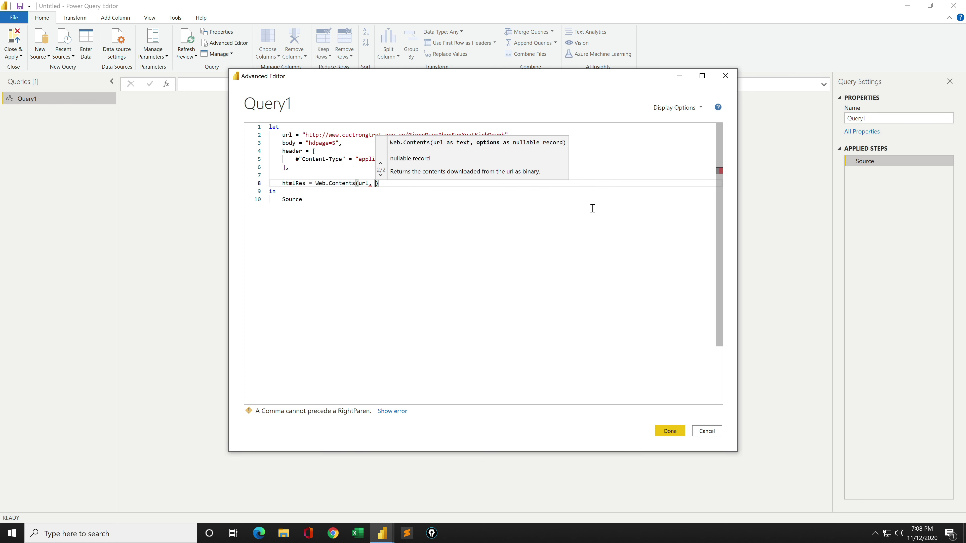
Step: Pass the options record [Headers = header, Content = Text.ToBinary(body)] to Web.Contents
text([)
key(Left)
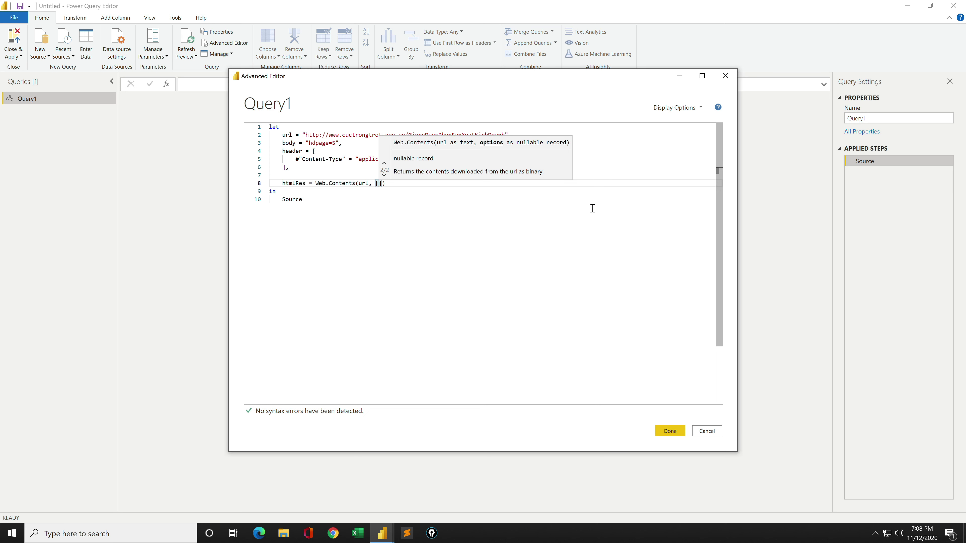
text(Headers = )
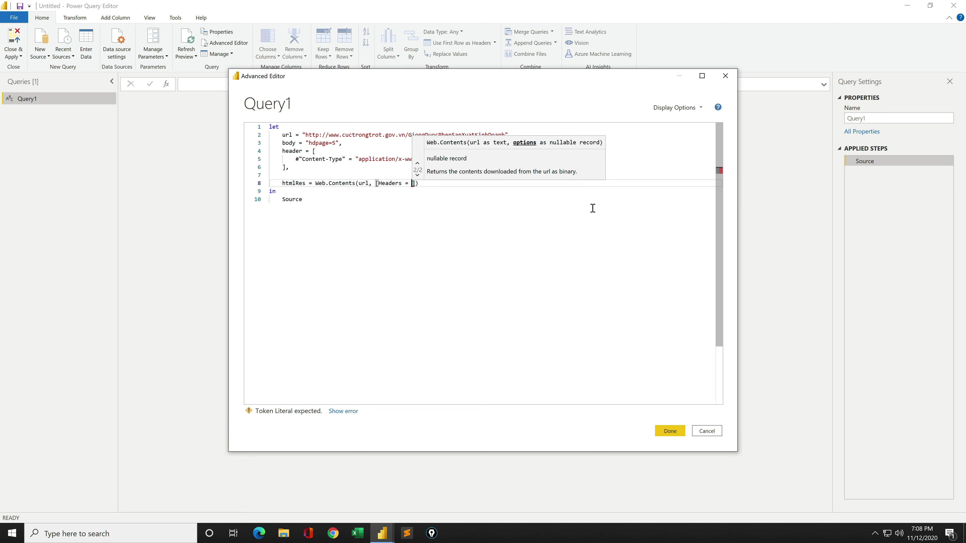
text(header, )
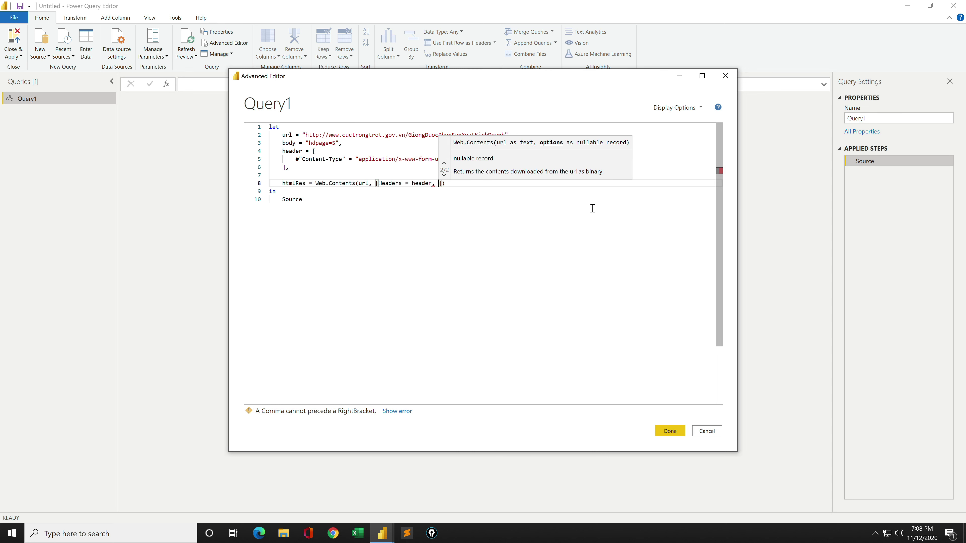
text(Content = )
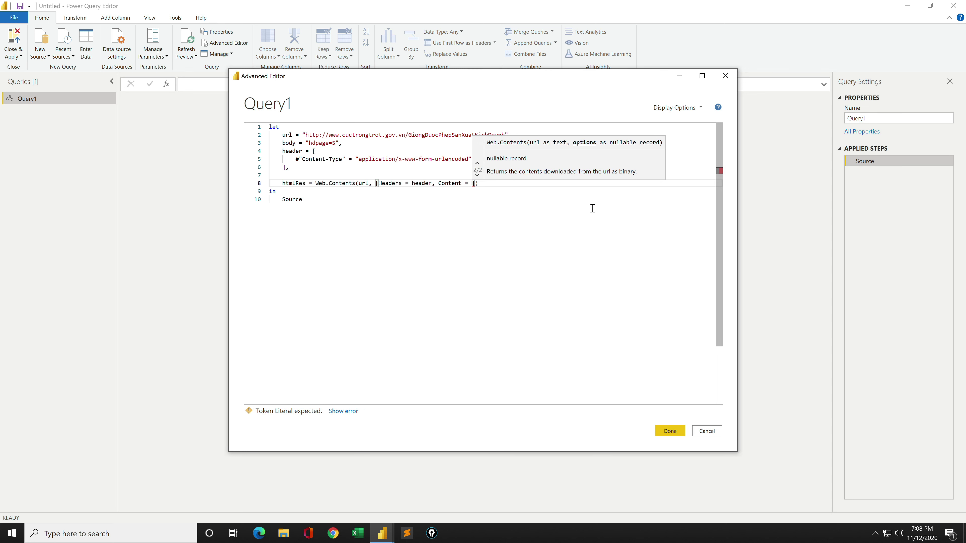
text(Text.)
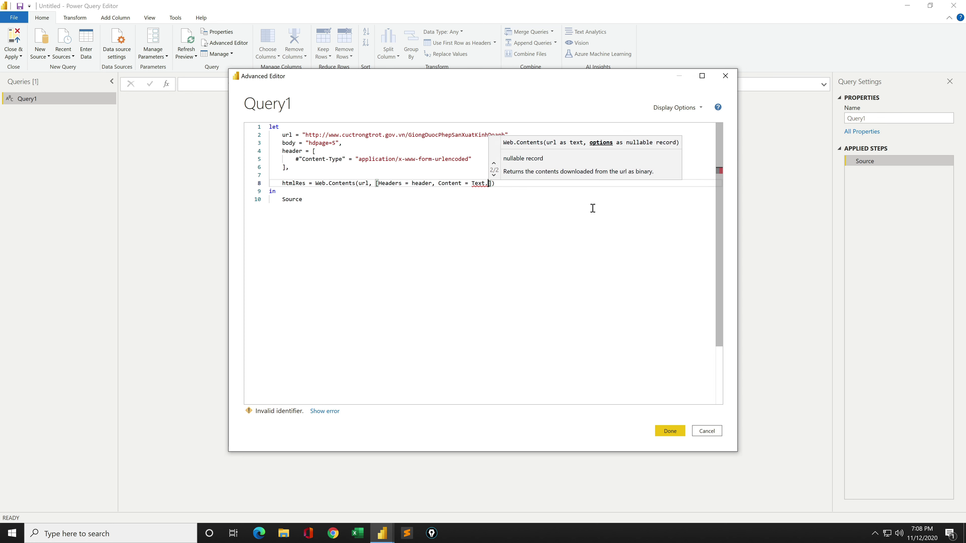
text(T)
key(Return)
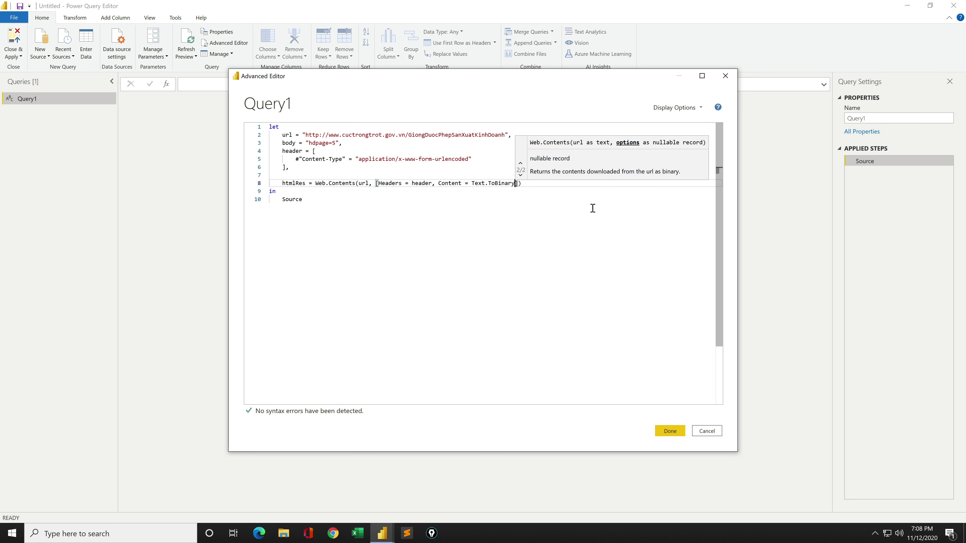
text(()
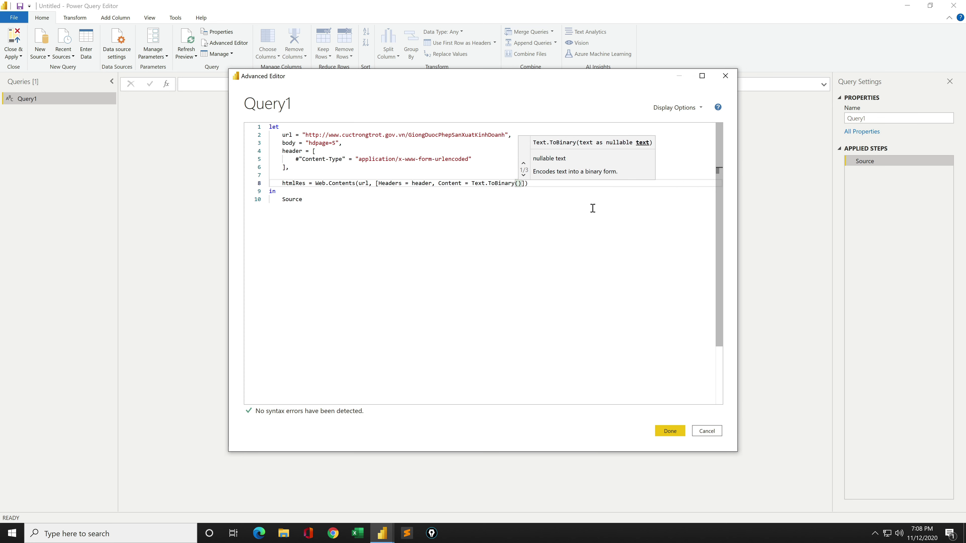
text(body)
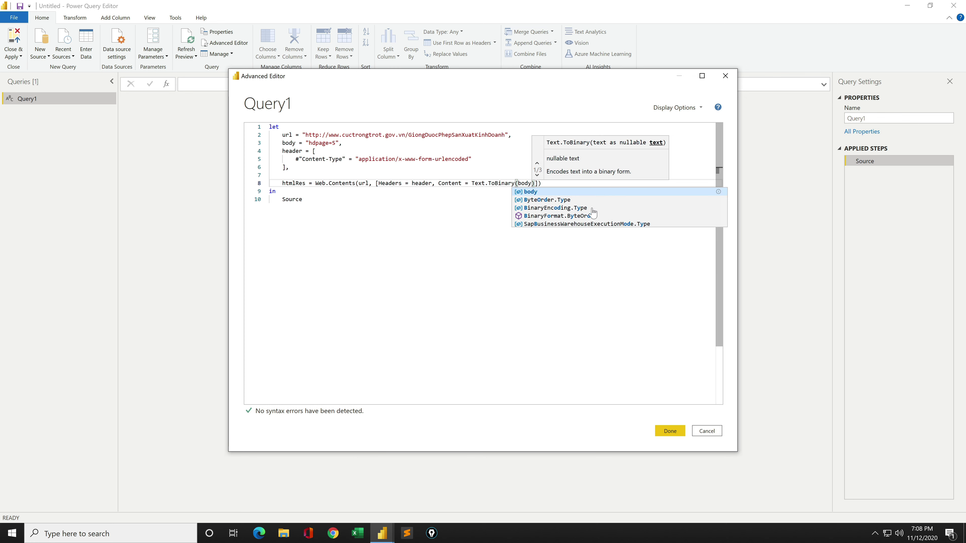
Step: Replace Source after 'in' with htmlRes as the query output
click(555, 185)
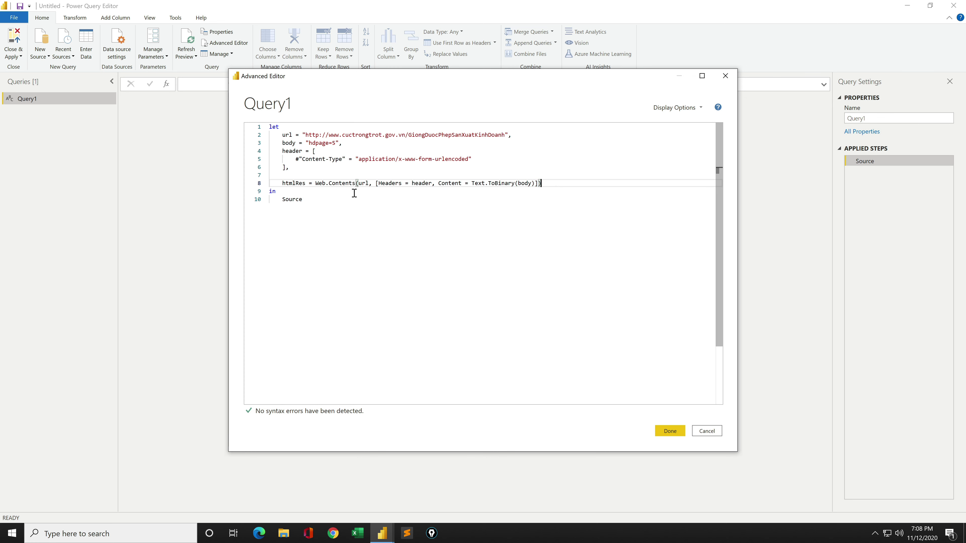
double_click(297, 183)
key(ctrl+c)
double_click(296, 199)
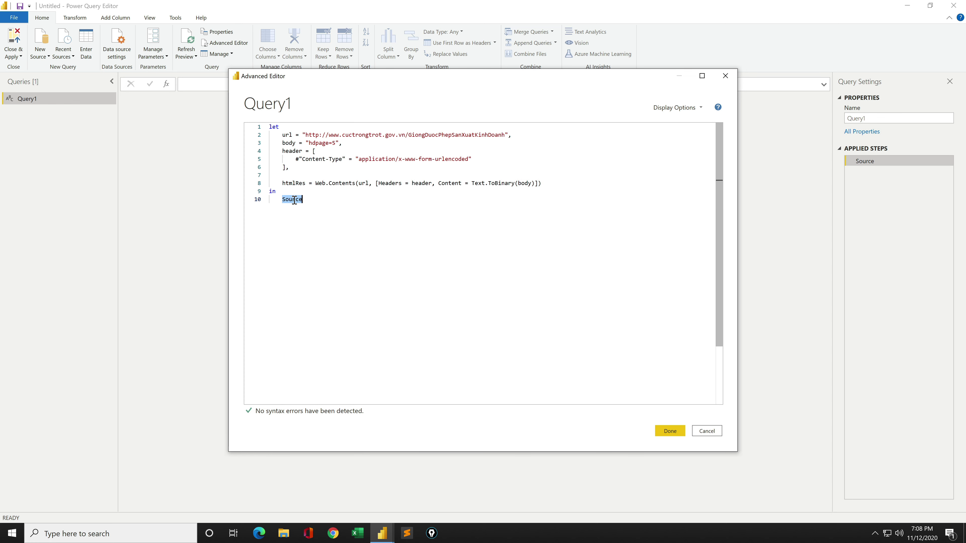
key(ctrl+v)
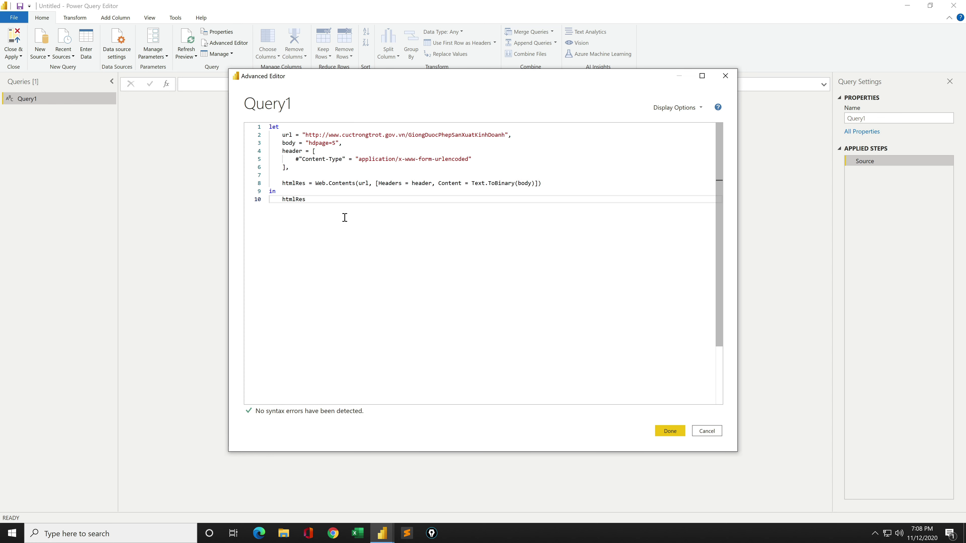
drag(344, 217, 244, 121)
click(351, 214)
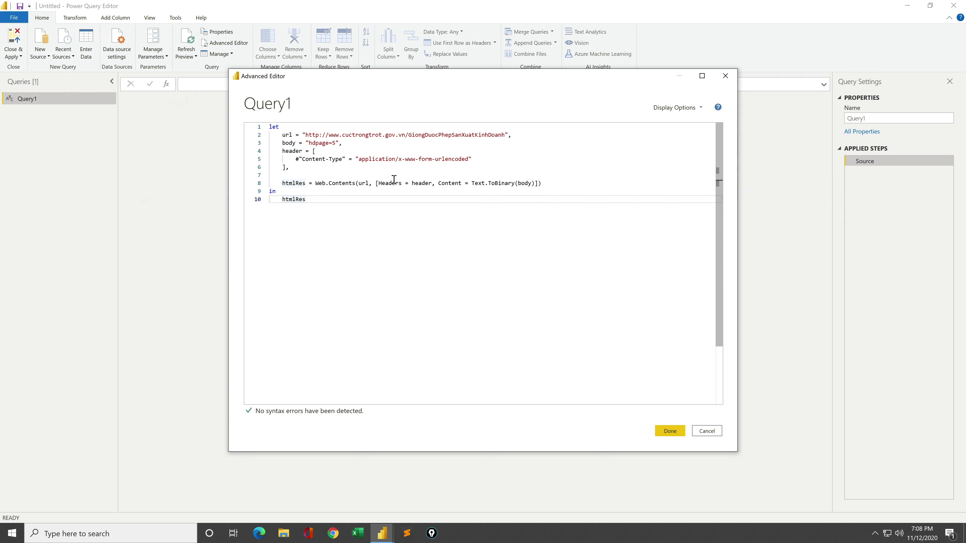
click(669, 431)
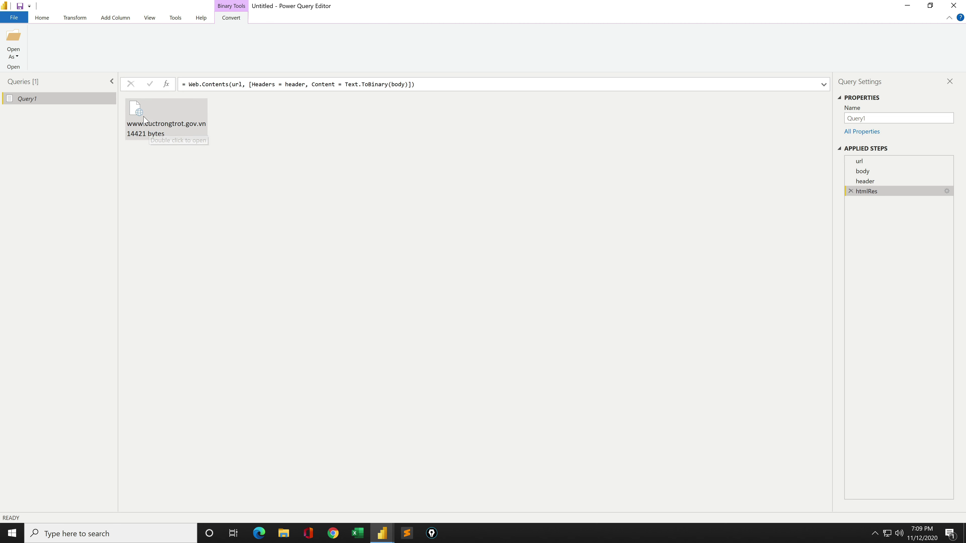
double_click(140, 119)
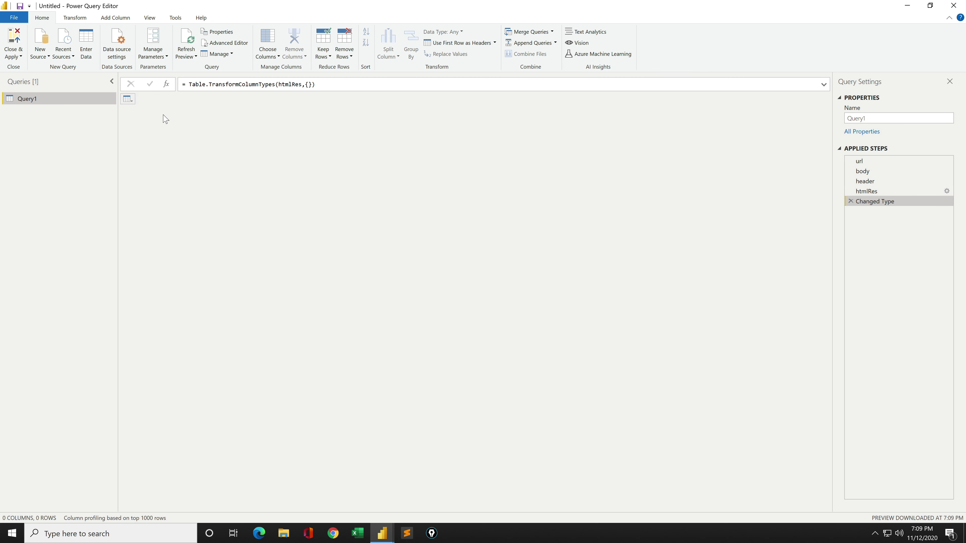
Step: Remove the Changed Type line and Html.Table wrapper, making htmlRes the query output again
click(218, 44)
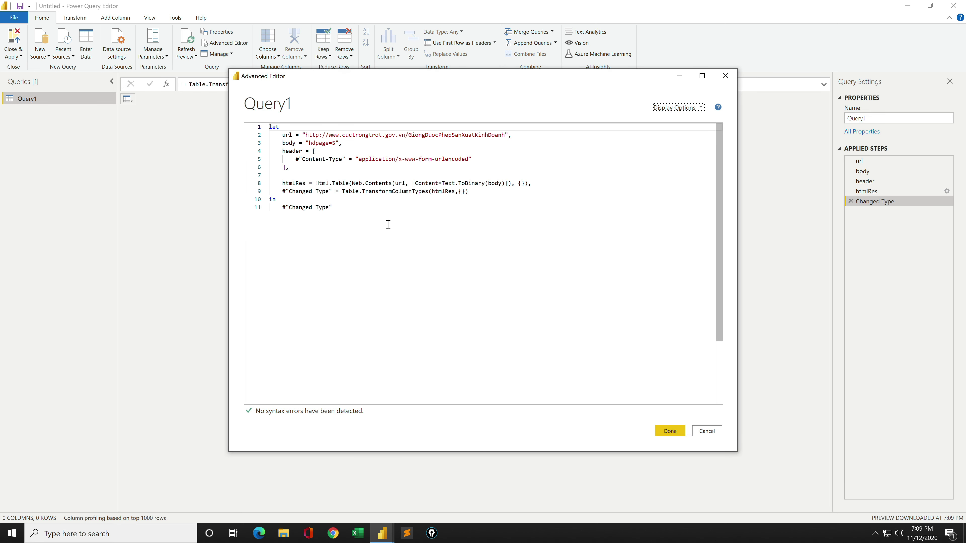
drag(482, 192, 268, 192)
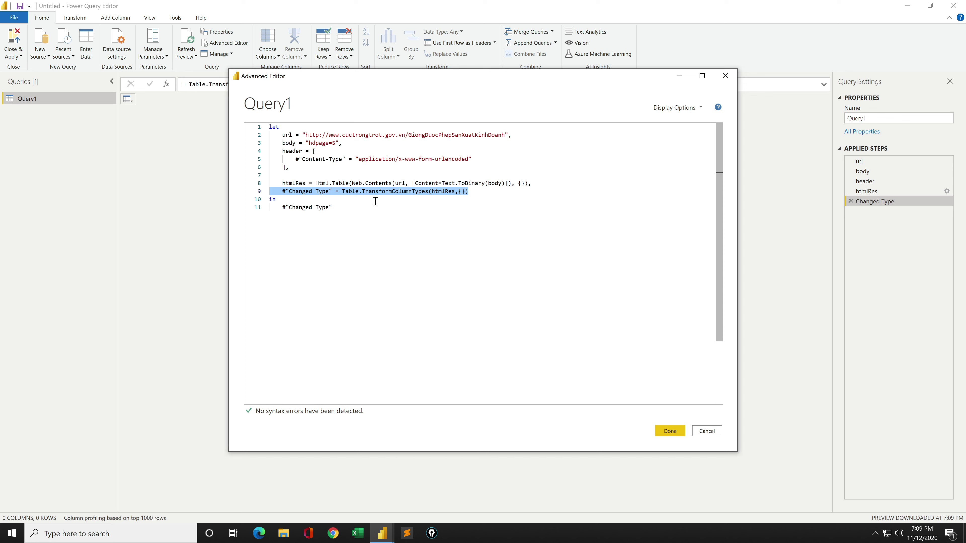
key(BackSpace)
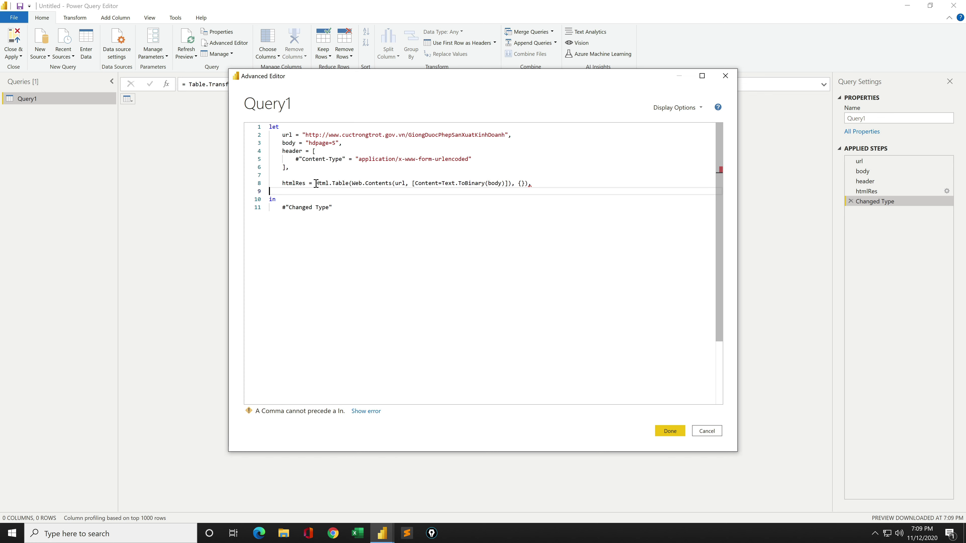
drag(315, 183, 349, 184)
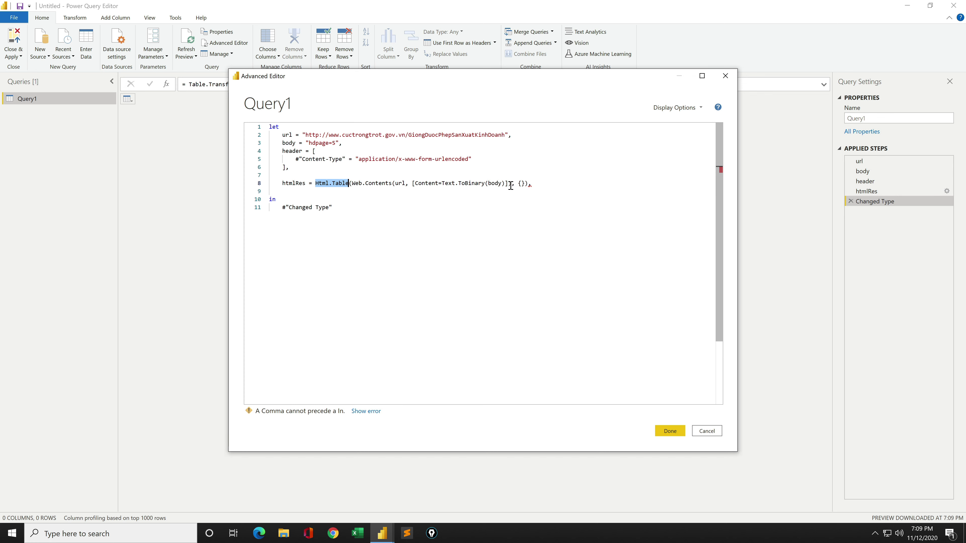
key(BackSpace)
key(Delete)
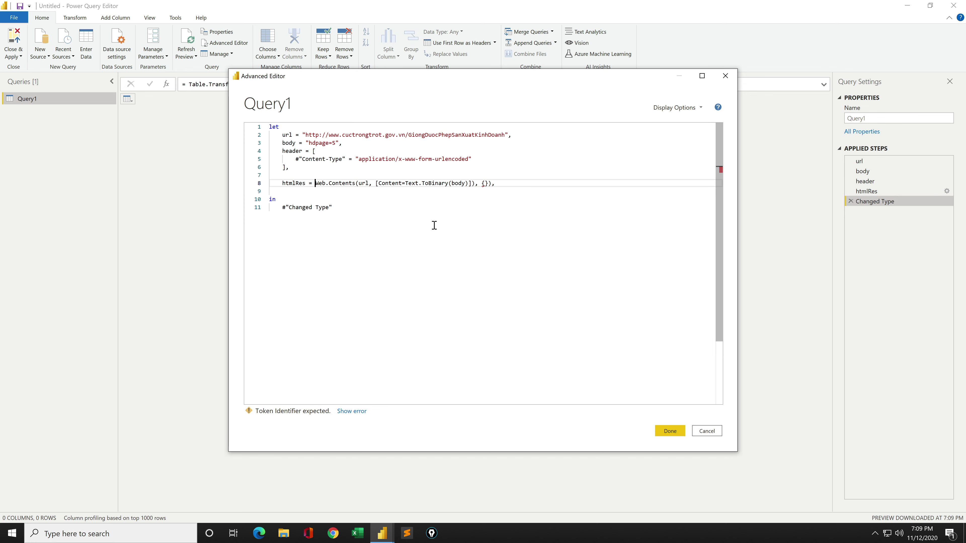
drag(474, 184, 495, 184)
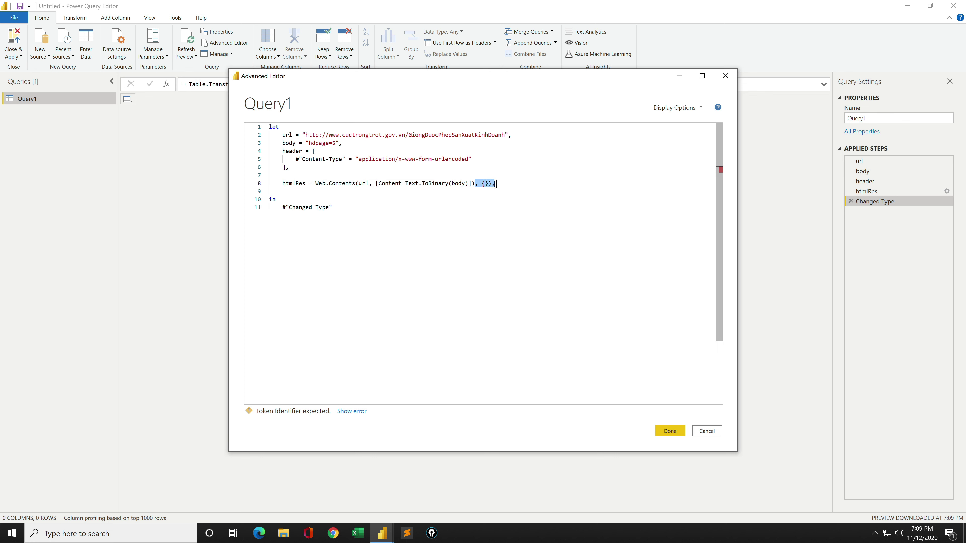
key(BackSpace)
double_click(294, 184)
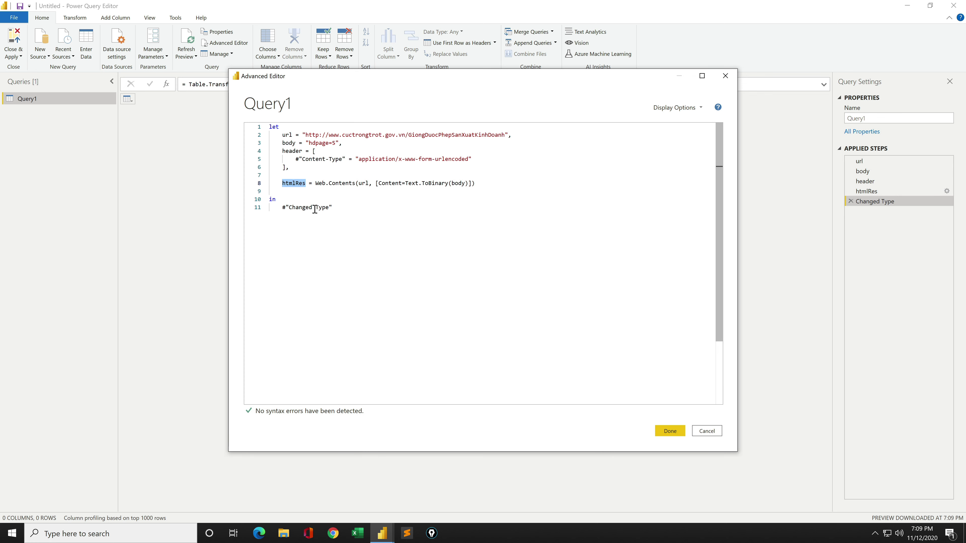
key(ctrl+c)
drag(282, 207, 333, 207)
key(ctrl+v)
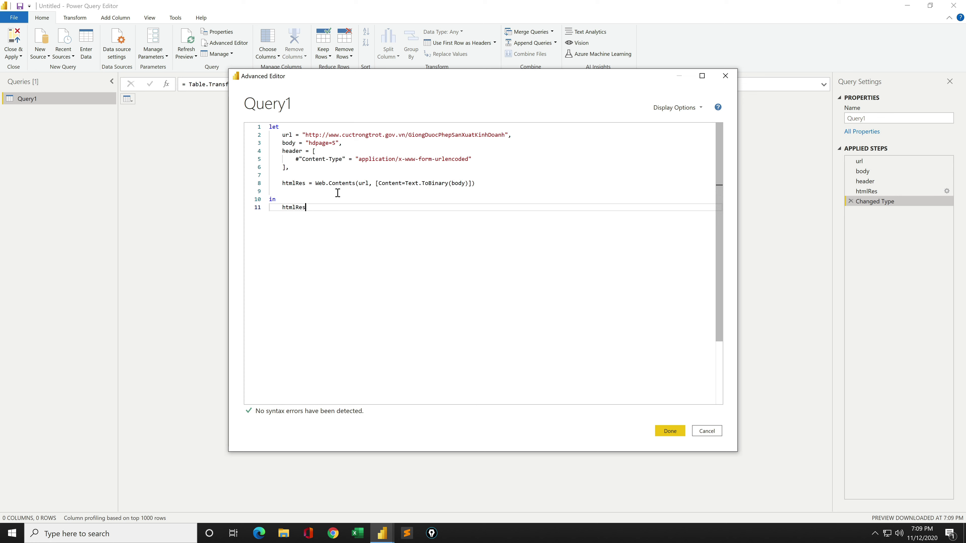
Step: Add Headers = header, to the options record and prefix the htmlRes call with Text.From
click(315, 184)
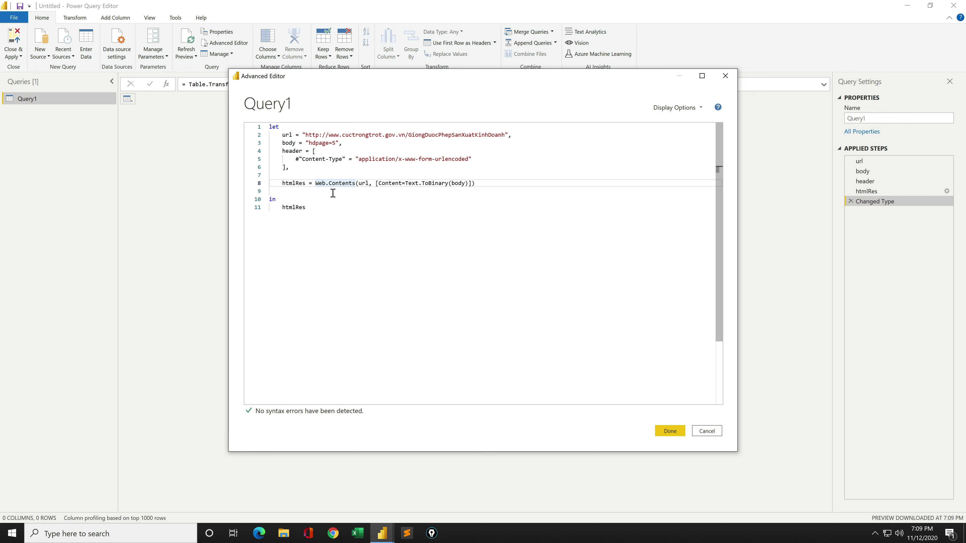
click(380, 184)
text(H)
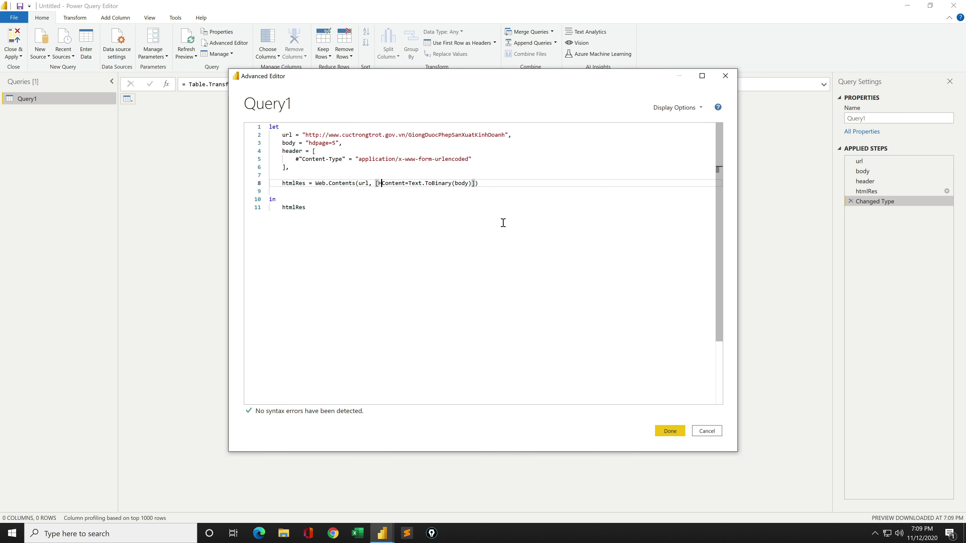
text(eader)
text(s = )
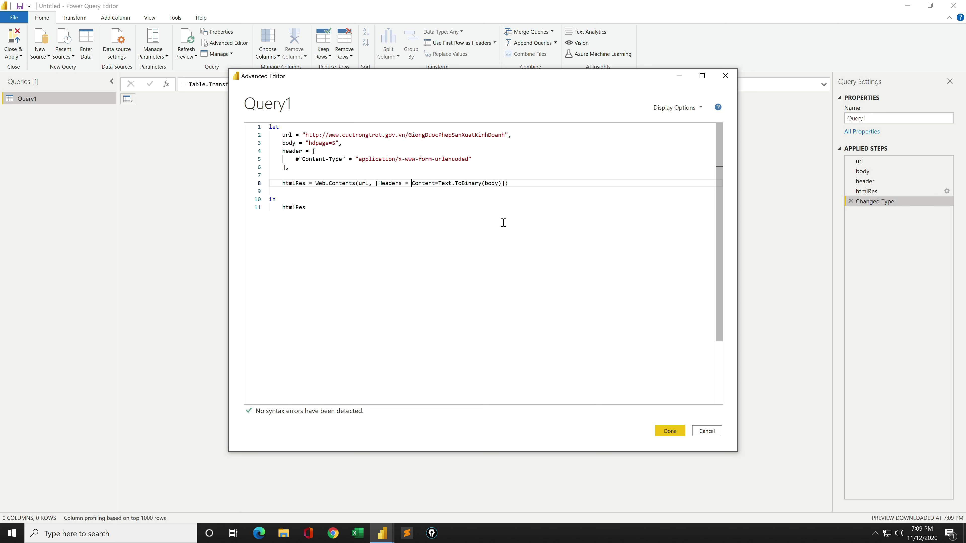
text(header,)
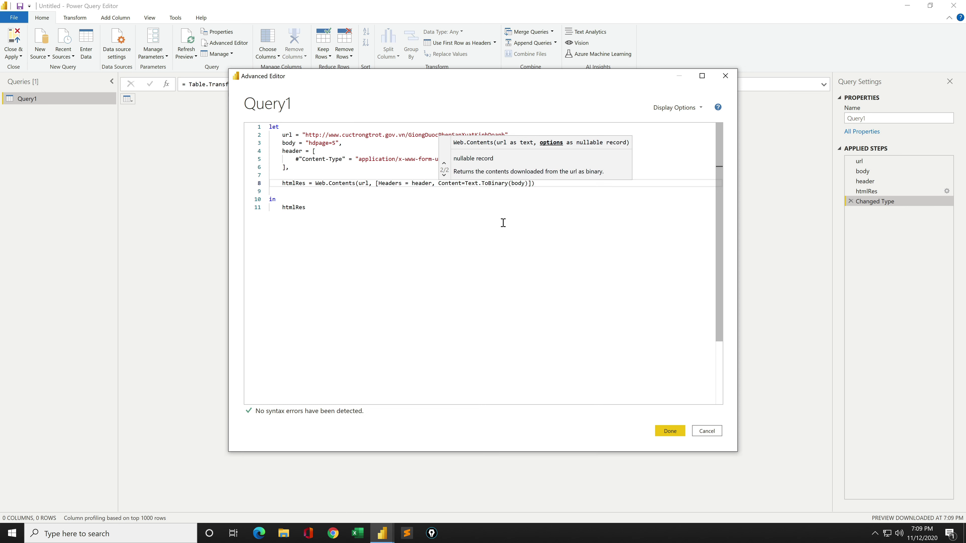
click(422, 193)
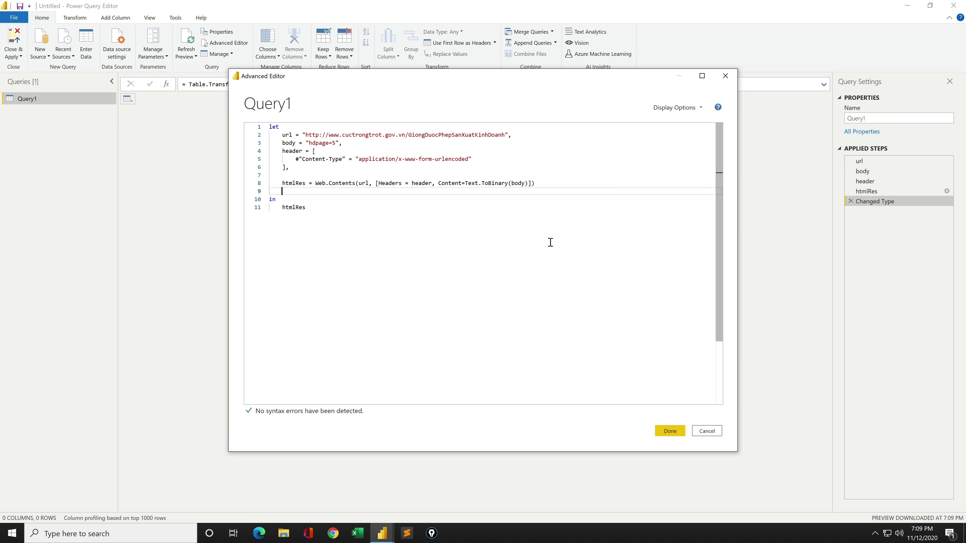
click(318, 184)
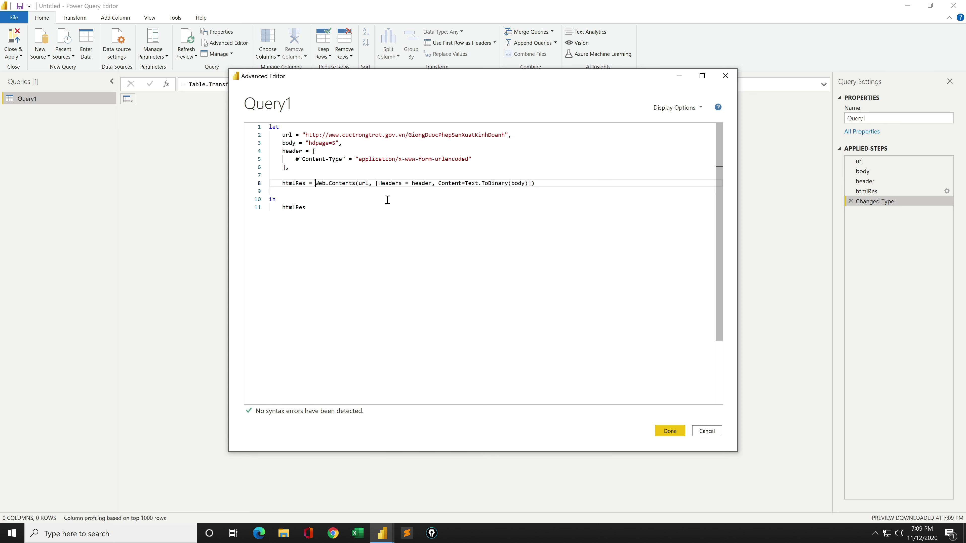
text(Te)
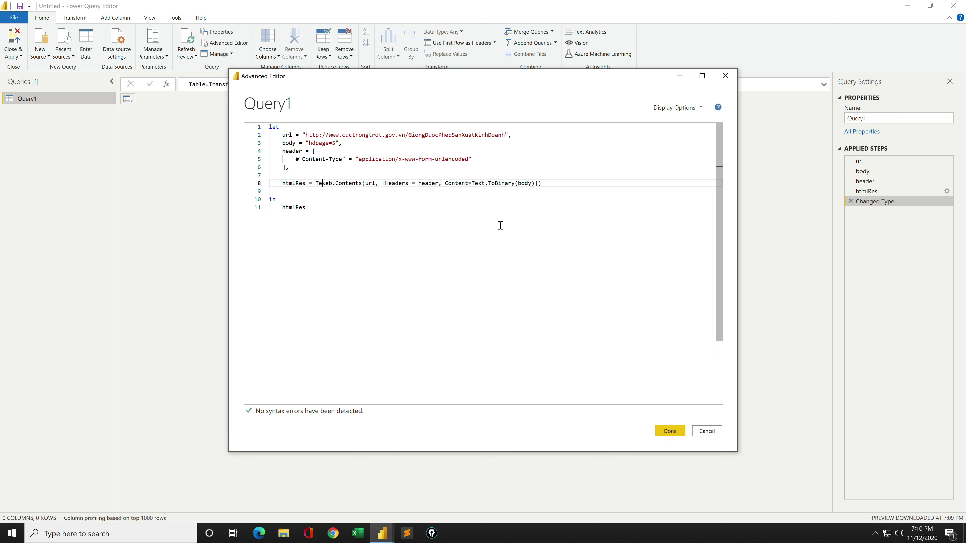
text(xt.from)
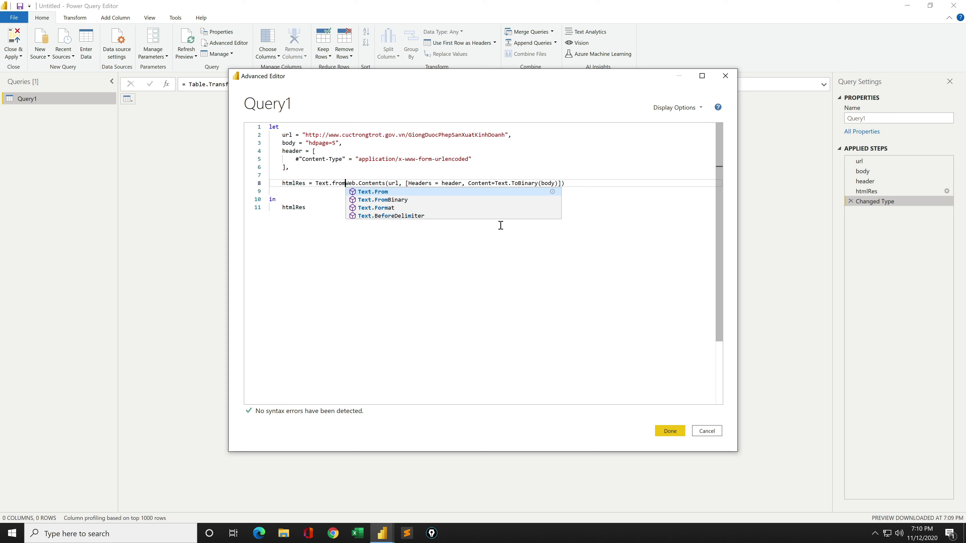
key(Tab)
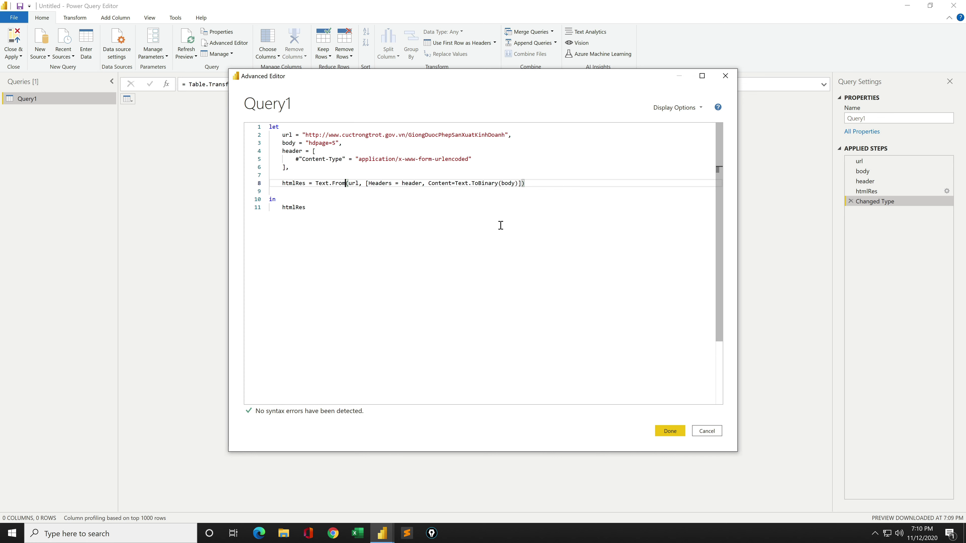
click(317, 193)
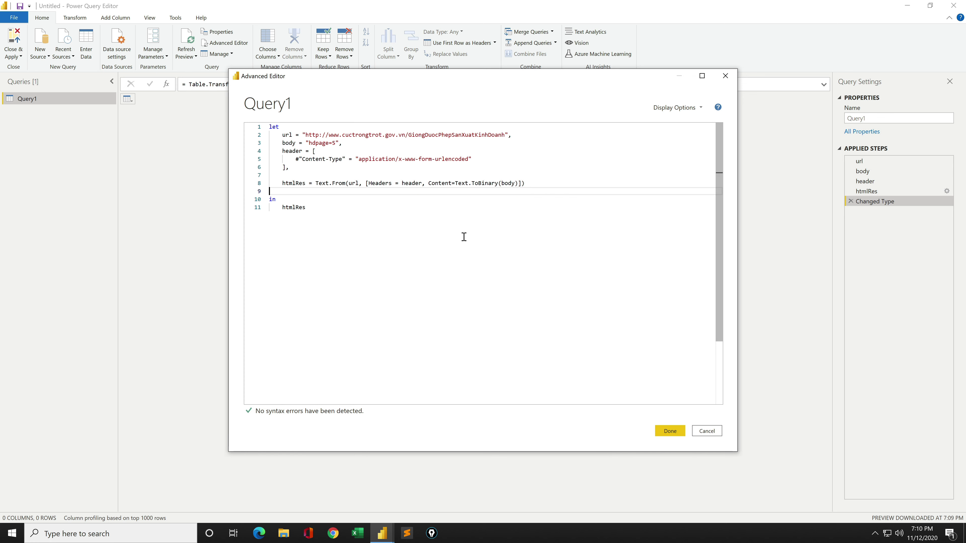
Step: After the Record-to-Text error, insert Web.Contents( around url inside Text.From and reapply
click(677, 434)
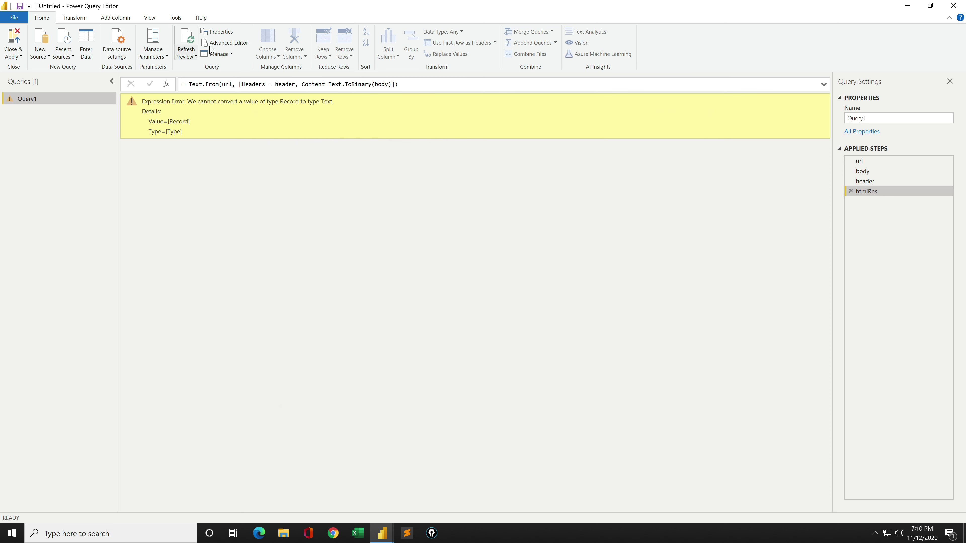
click(232, 44)
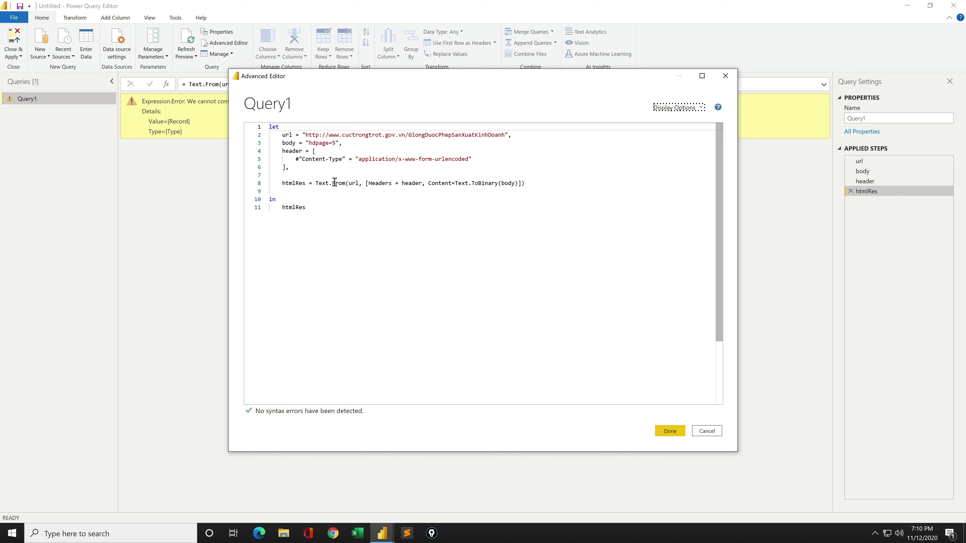
click(348, 184)
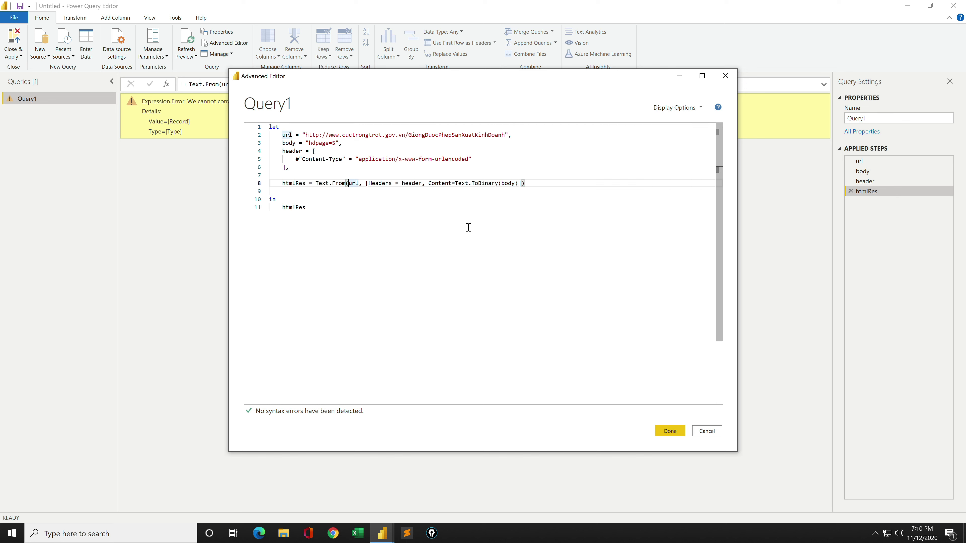
text(Web.co)
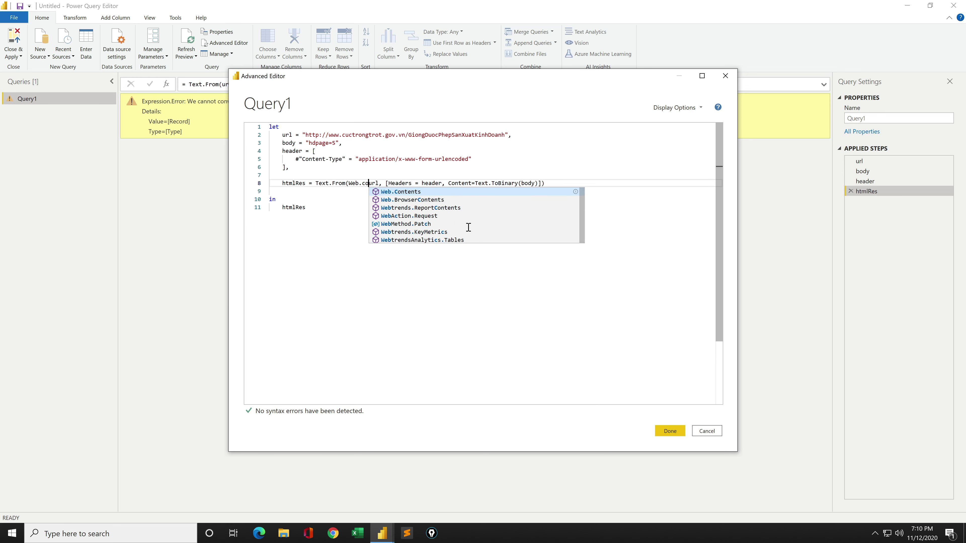
text(n)
key(Tab)
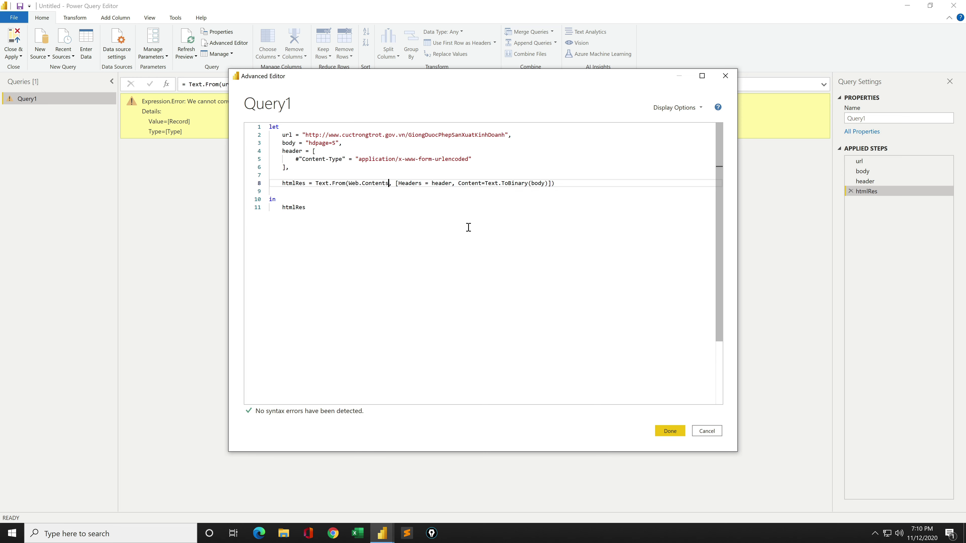
text((u)
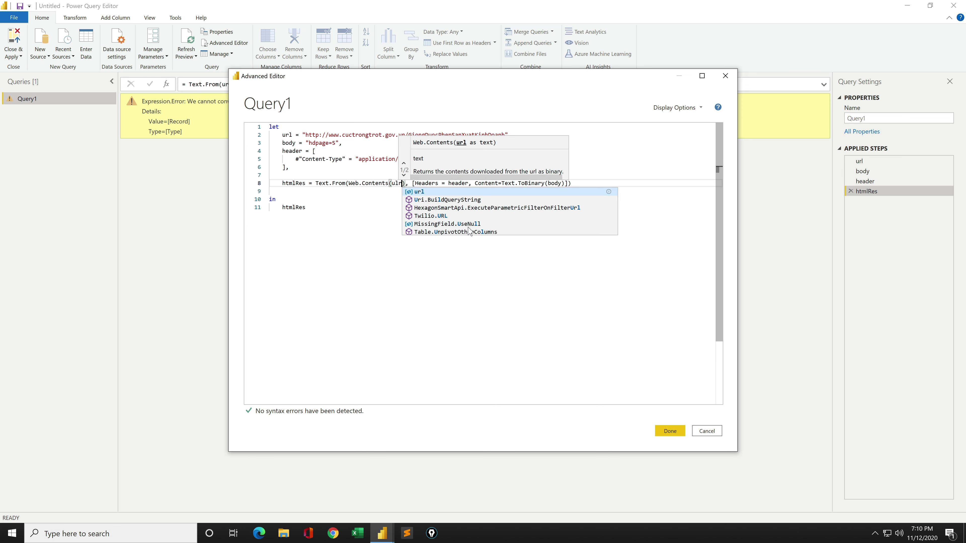
text(rl)
key(Escape)
key(Delete)
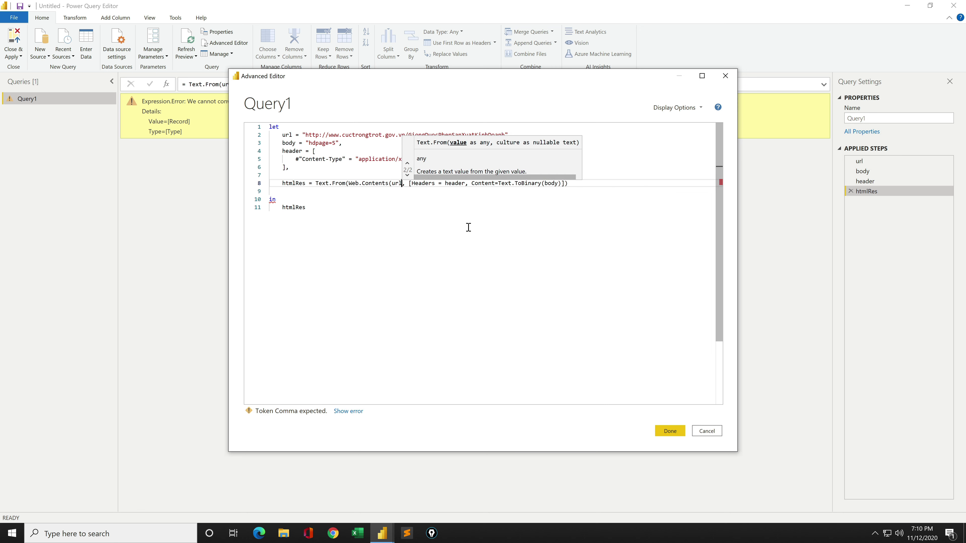
click(570, 183)
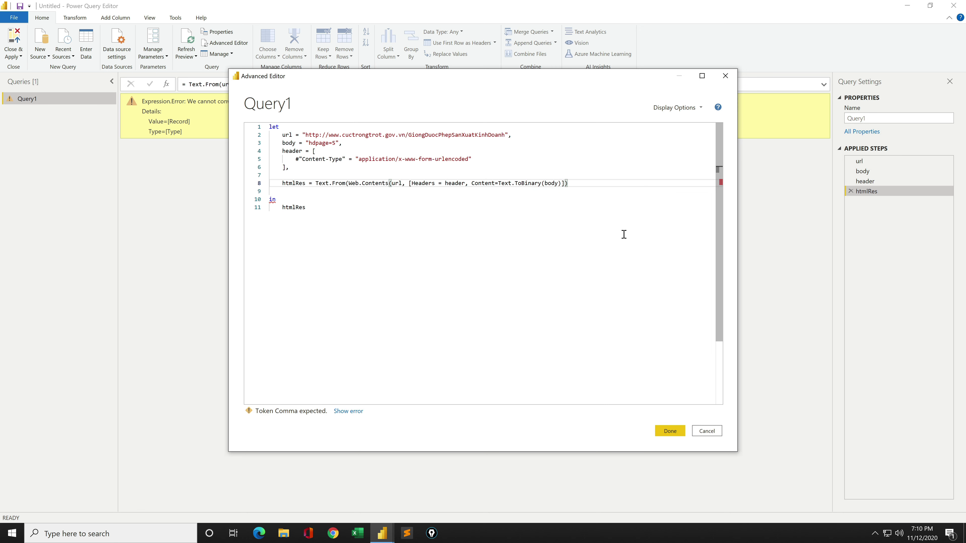
text())
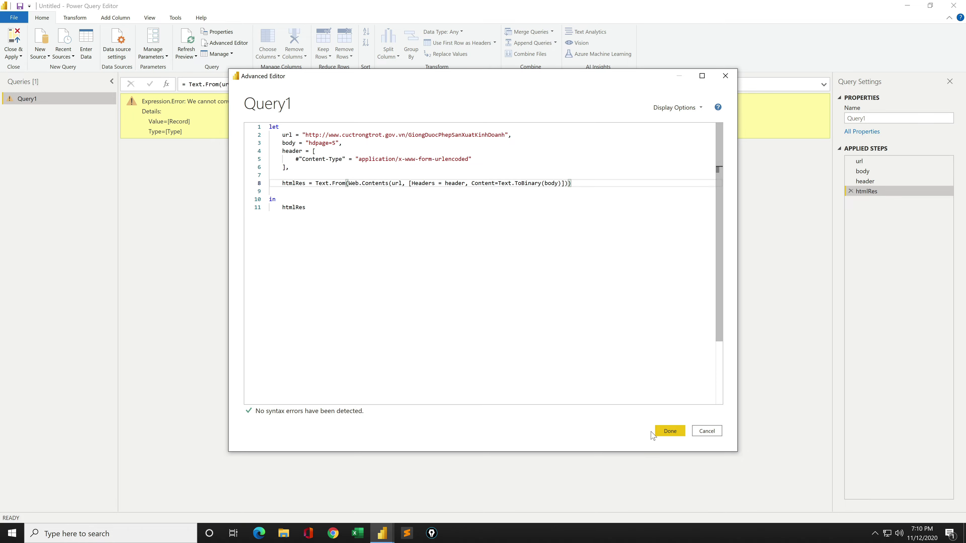
click(655, 432)
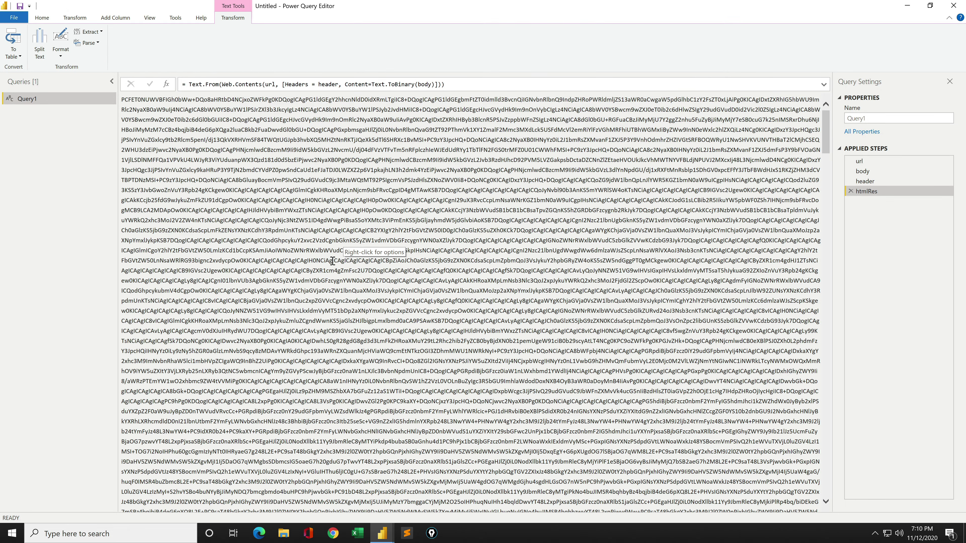
Step: Look over the long encoded text string returned by Text.From
drag(122, 99, 666, 522)
scroll(520, 357, up, 7)
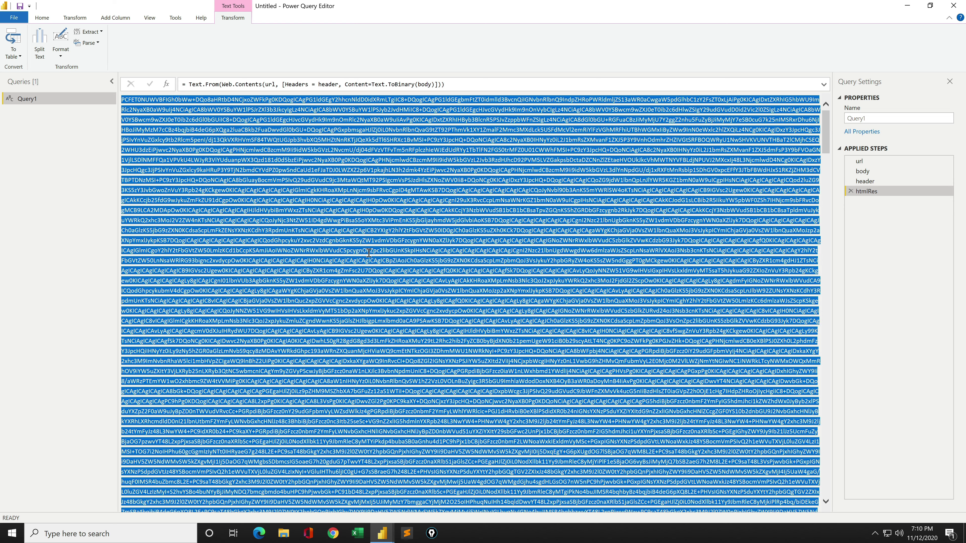
click(368, 253)
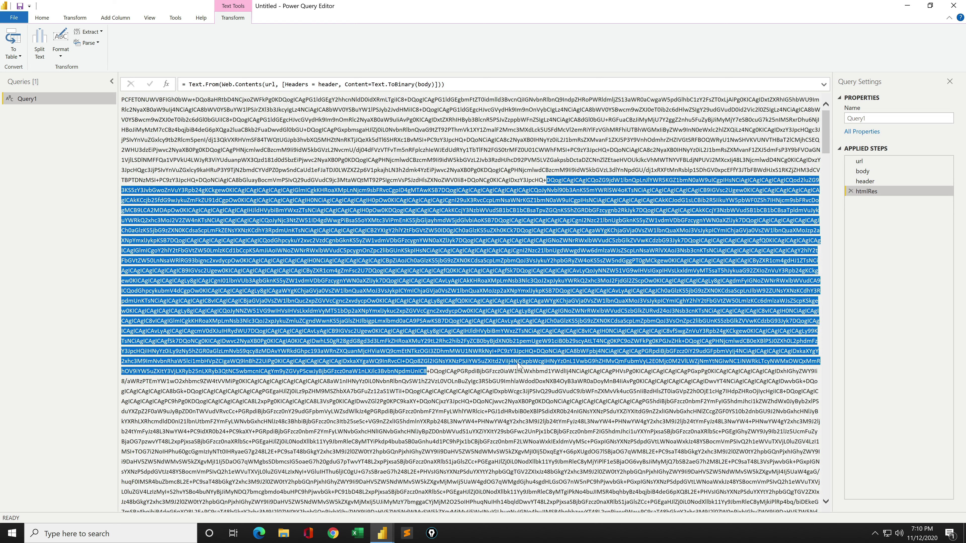
click(415, 241)
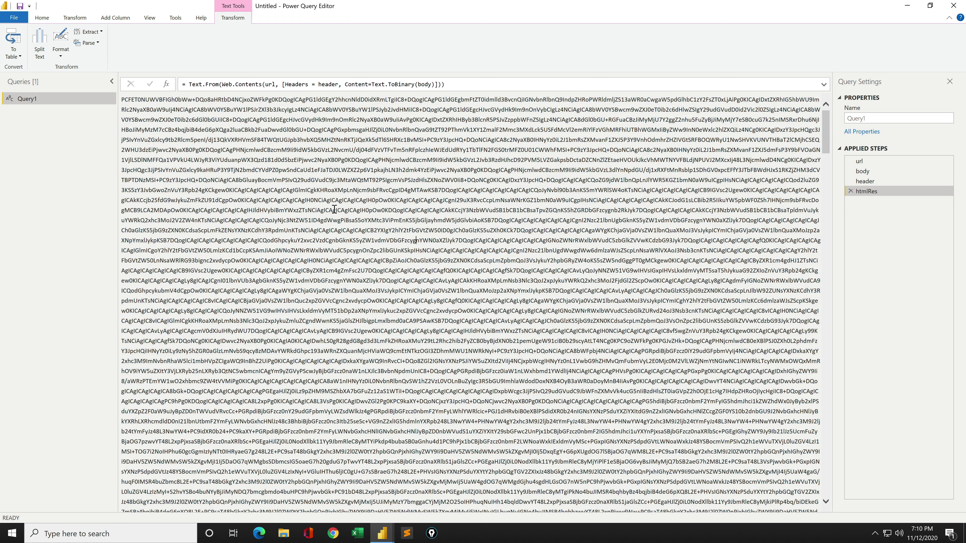
drag(200, 161, 287, 244)
click(310, 188)
Step: Replace Text.From with Text.FromBinary on the htmlRes line and apply the query
click(41, 17)
click(224, 43)
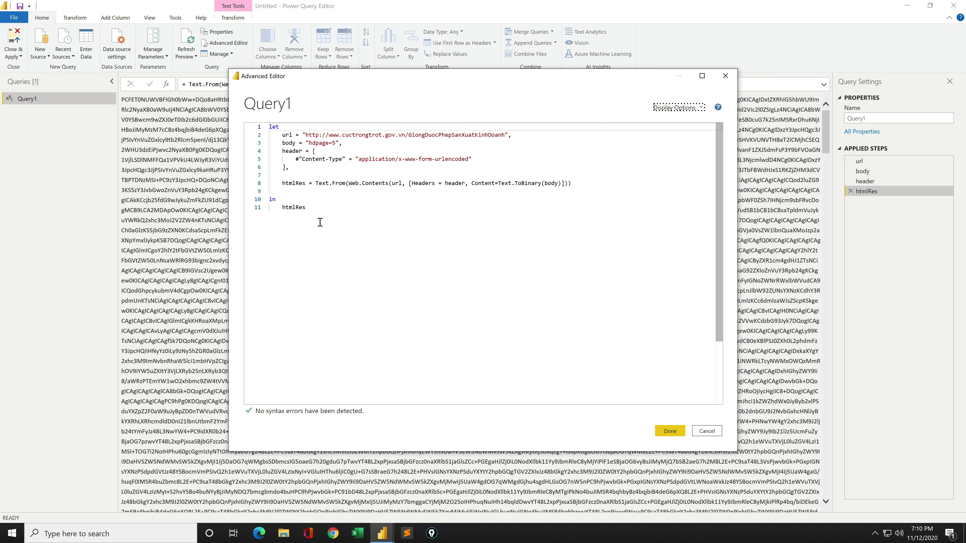
double_click(338, 183)
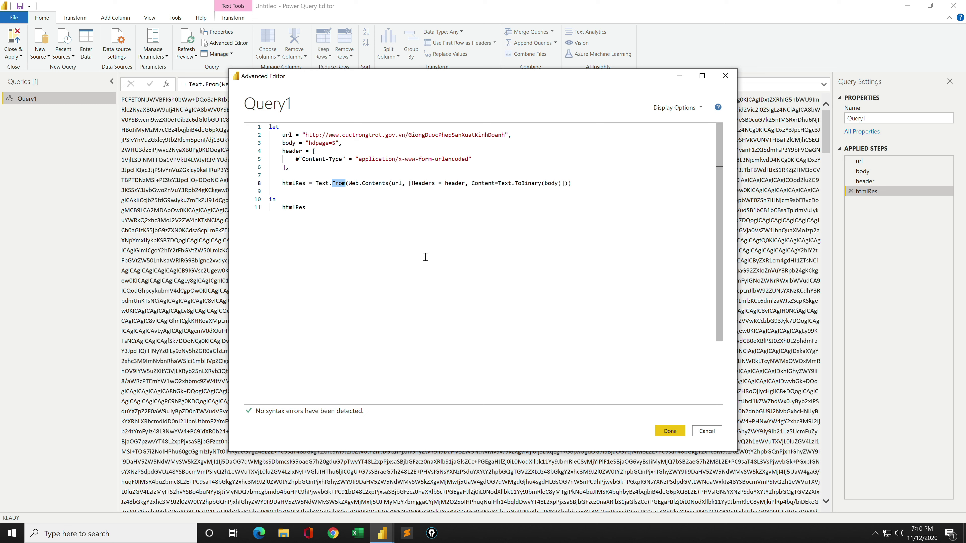
key(BackSpace)
key(BackSpace)
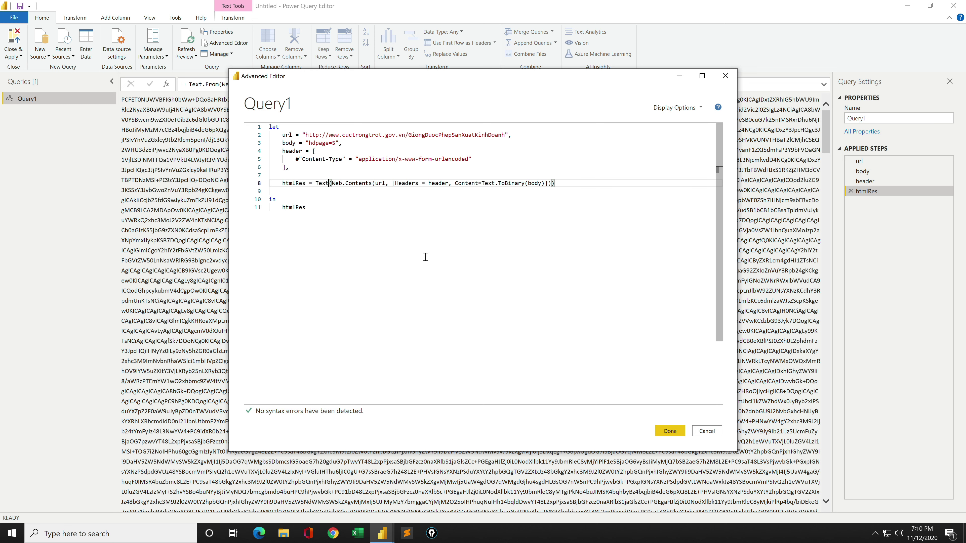
text(.fr)
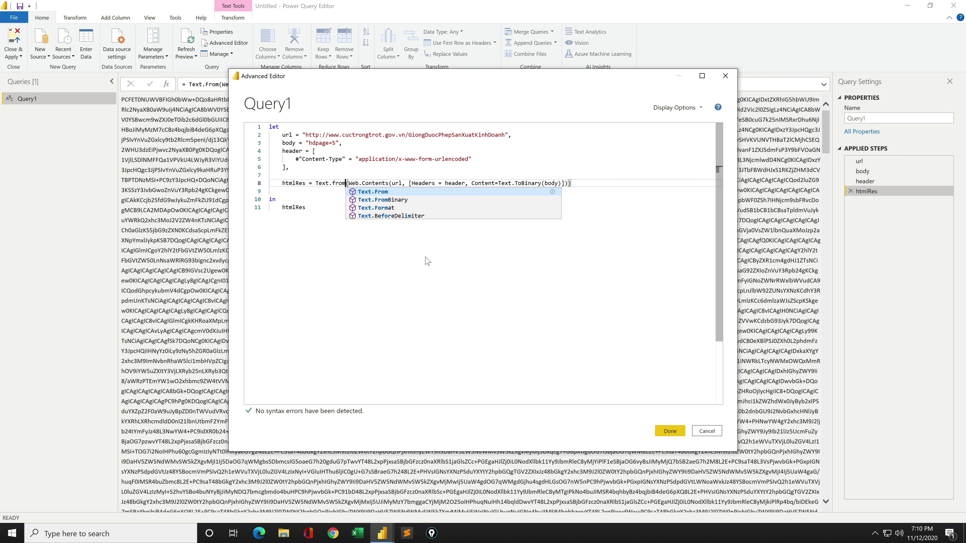
text(om)
key(Down)
key(Tab)
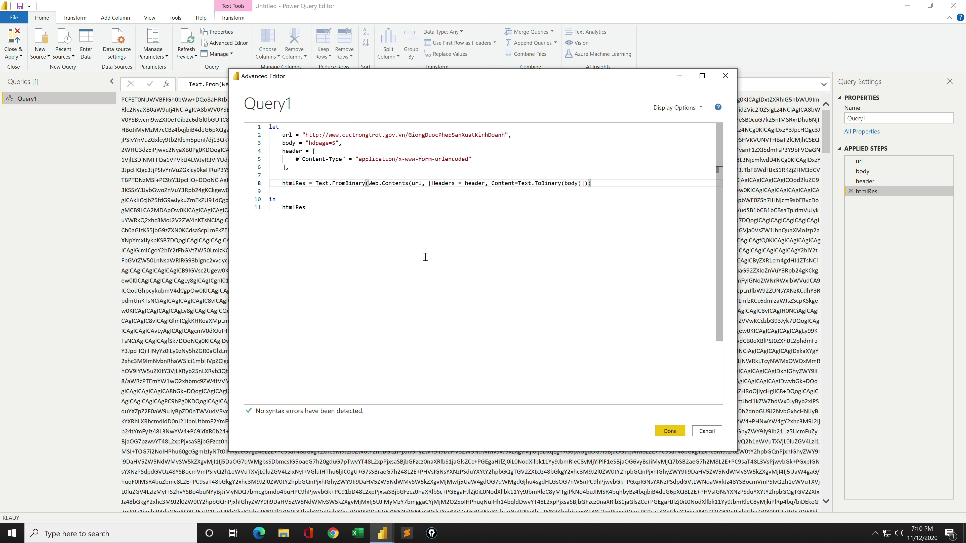
click(669, 431)
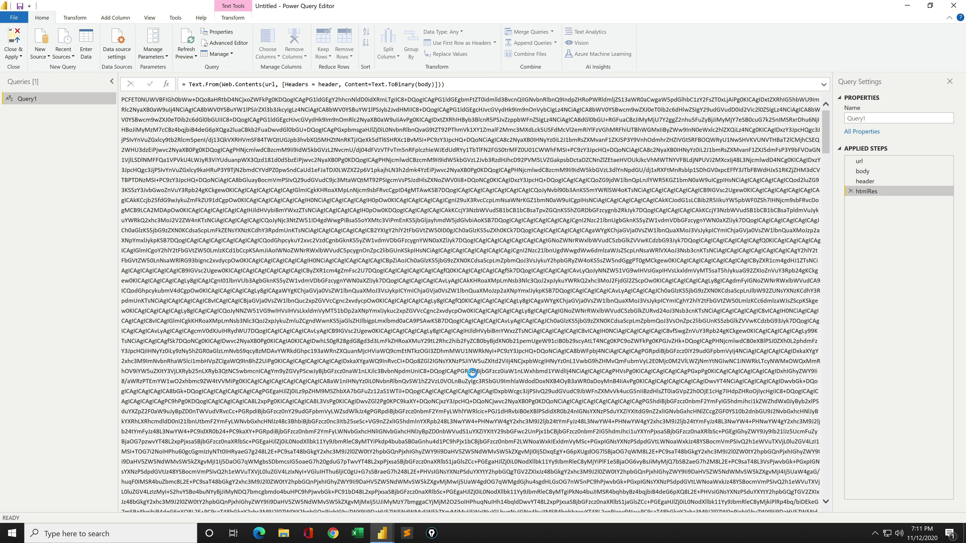
Step: Scroll through the returned page HTML, ending back at its <!DOCTYPE html> start
scroll(282, 325, down, 10)
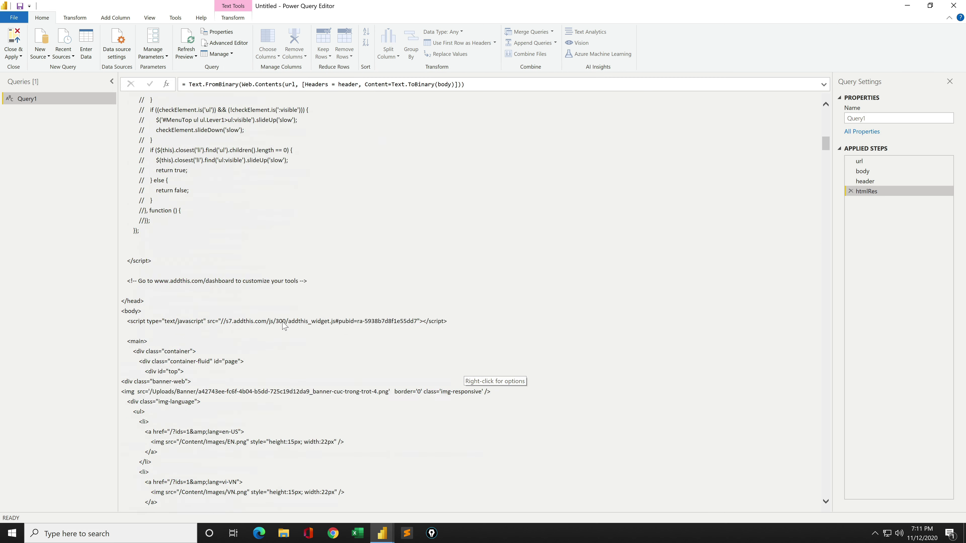
scroll(282, 325, down, 2)
scroll(283, 325, down, 5)
scroll(282, 325, down, 5)
scroll(282, 326, down, 4)
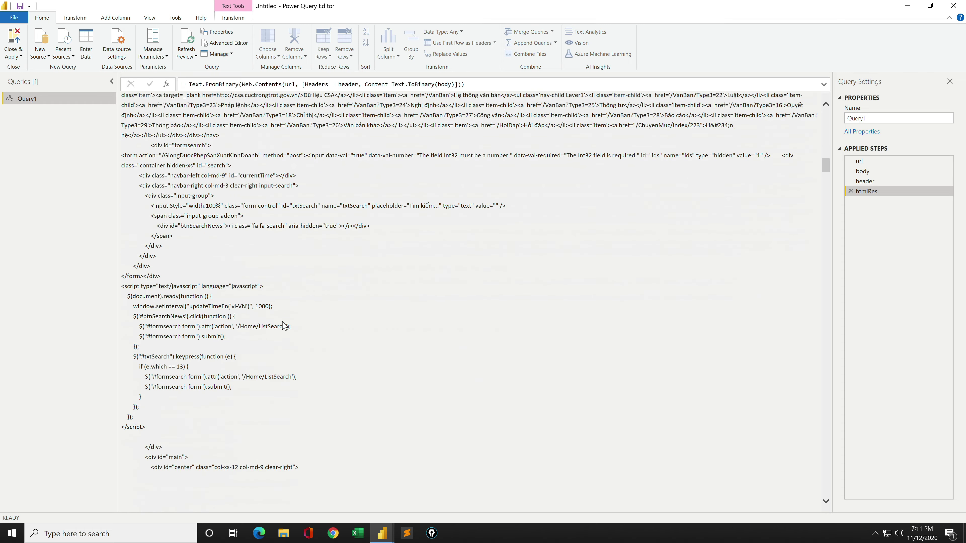
scroll(282, 325, up, 4)
drag(219, 140, 361, 198)
click(348, 238)
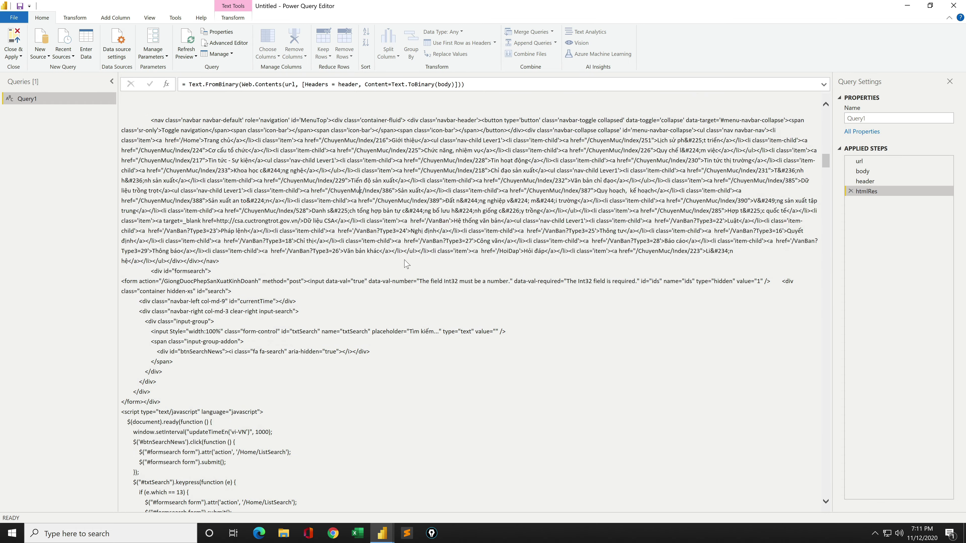
scroll(371, 283, up, 20)
scroll(309, 269, down, 5)
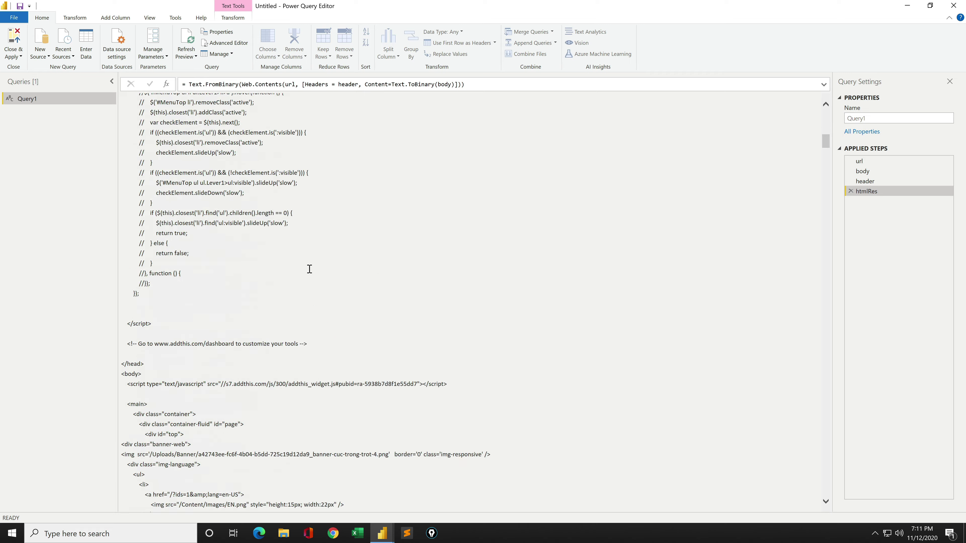
scroll(309, 269, down, 5)
scroll(309, 269, down, 5)
scroll(309, 269, up, 10)
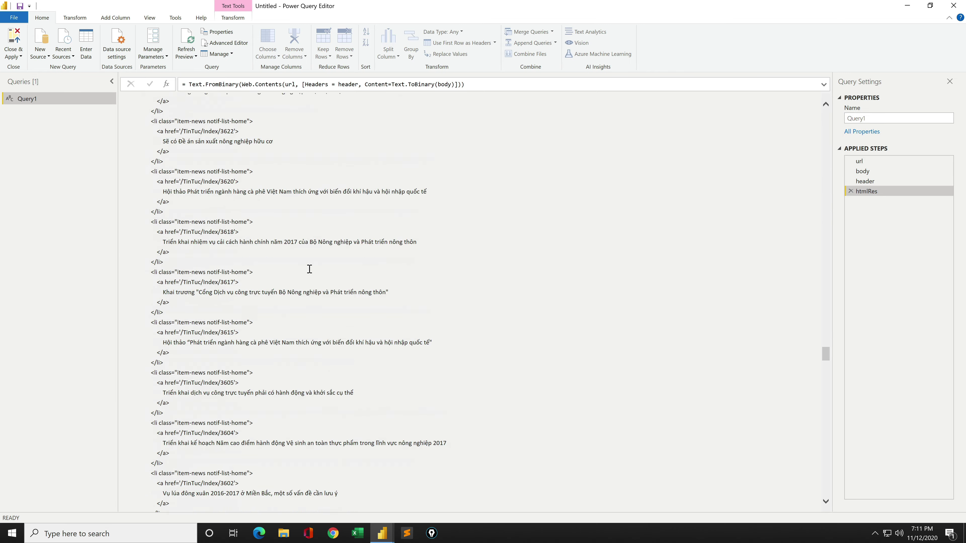
scroll(309, 269, up, 8)
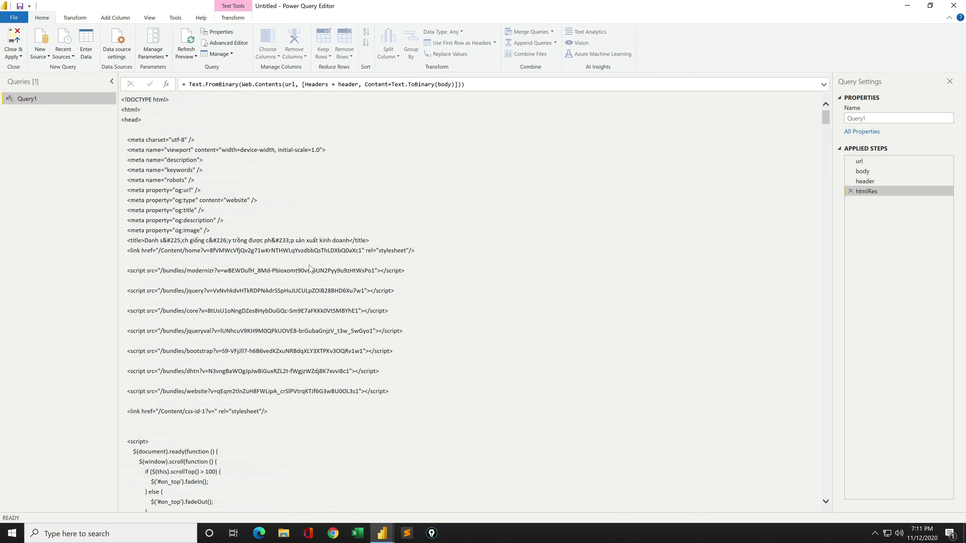
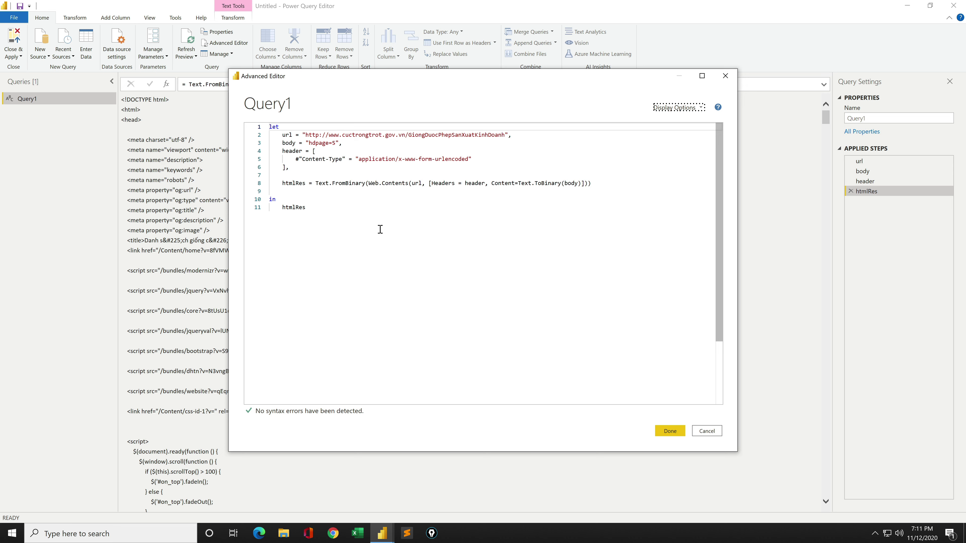
Step: Close Query1's Advanced Editor without saving changes
click(318, 183)
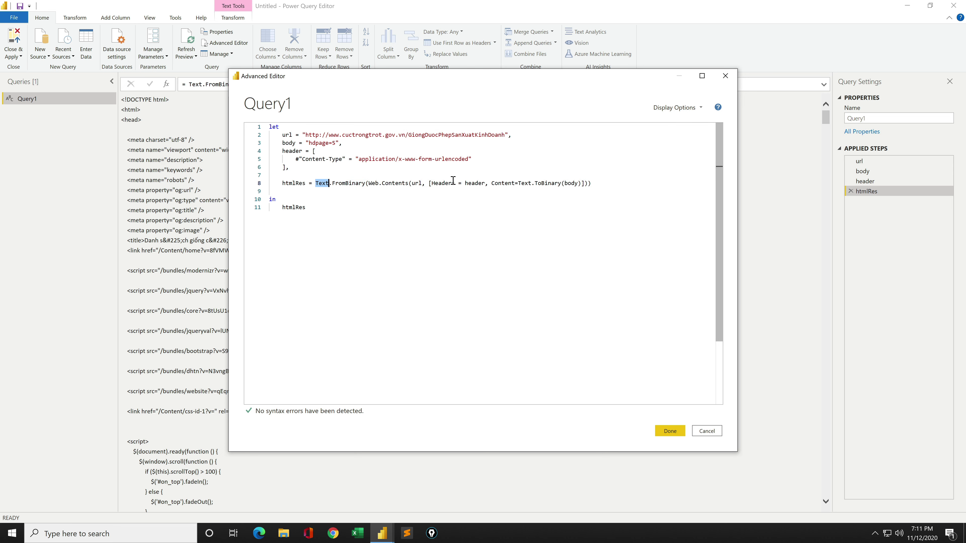
click(611, 190)
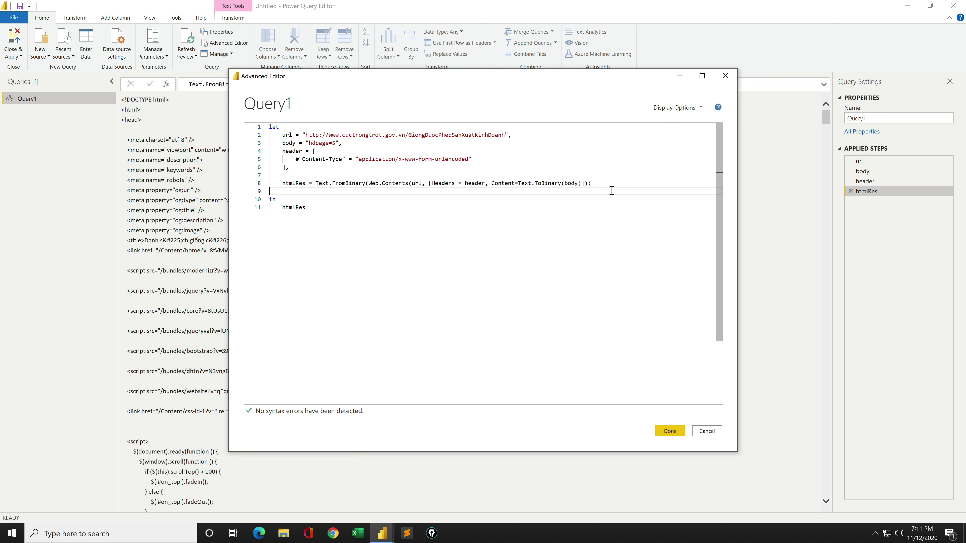
click(718, 434)
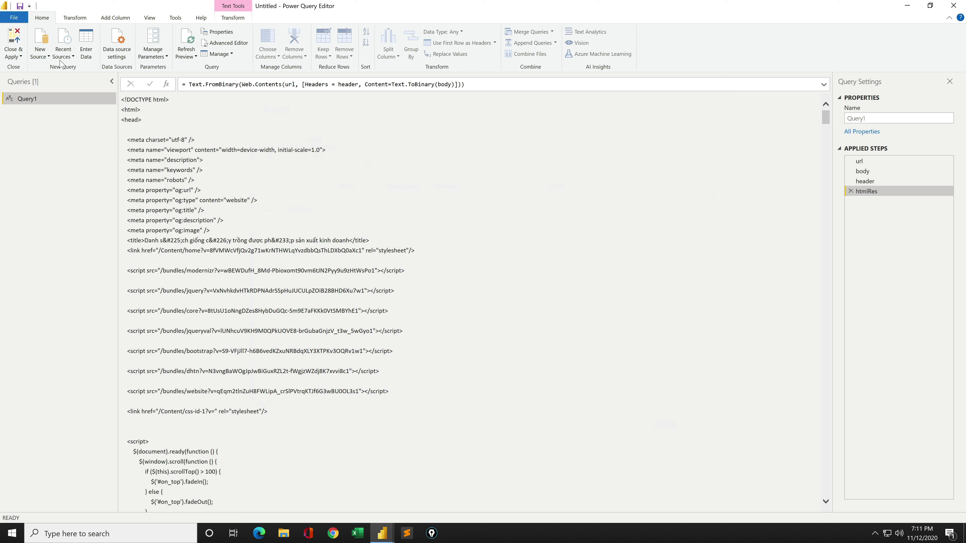
Step: Create a new blank Query2 and start a From Web data source
click(43, 56)
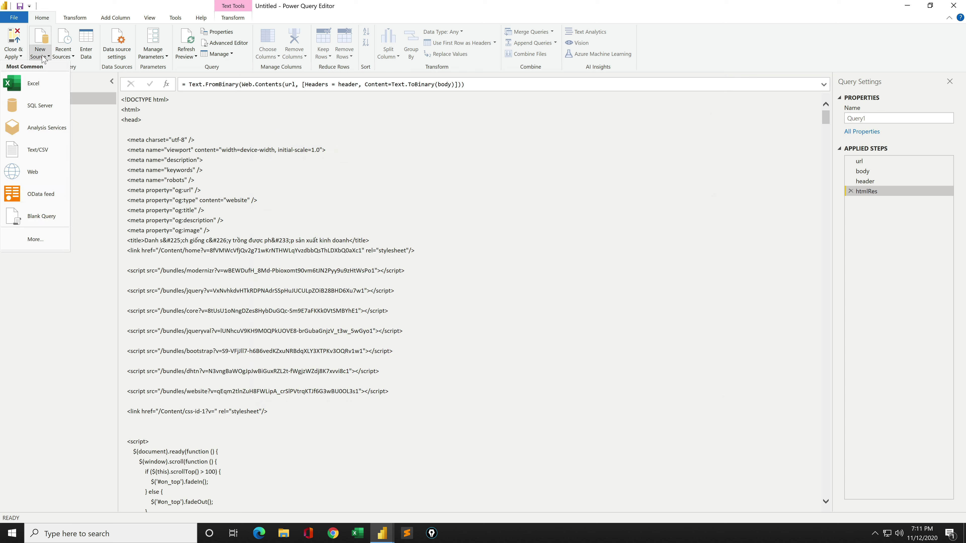
click(36, 216)
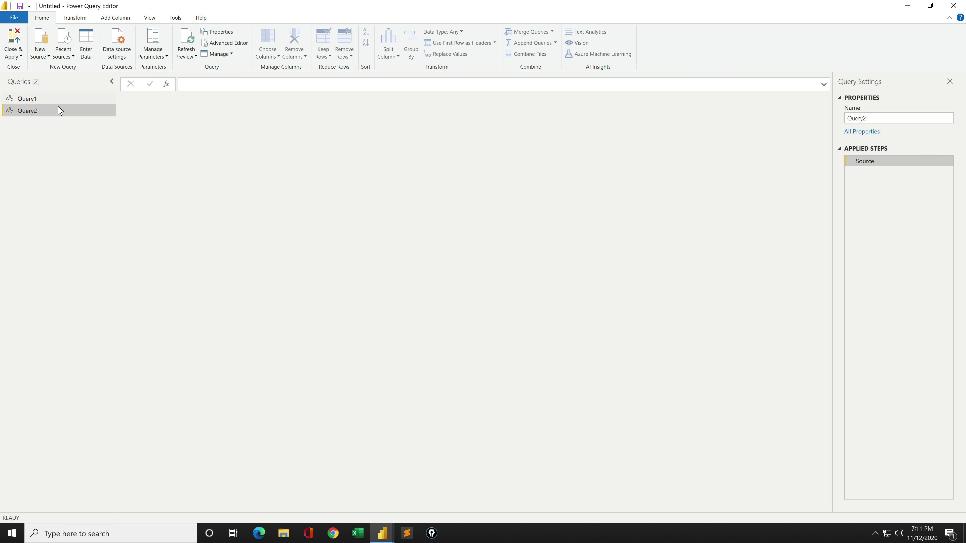
click(39, 57)
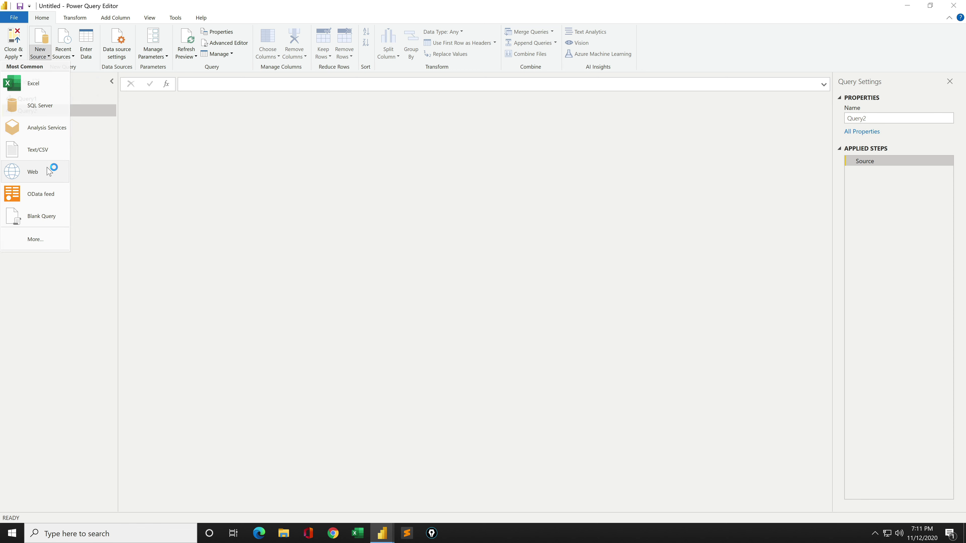
click(337, 282)
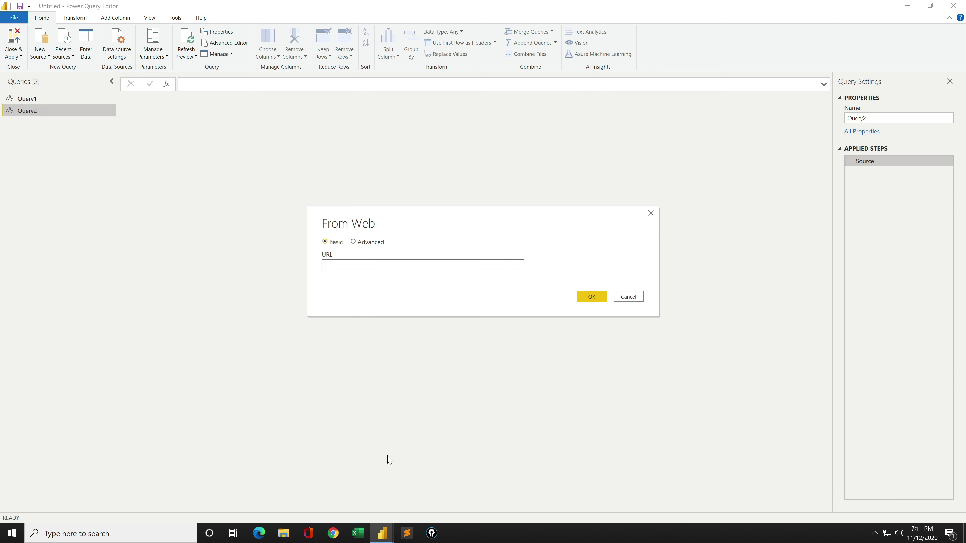
Step: Copy the cuctrongtrot.gov.vn crop variety page address from Chrome's address bar
key(ctrl+Up)
click(367, 246)
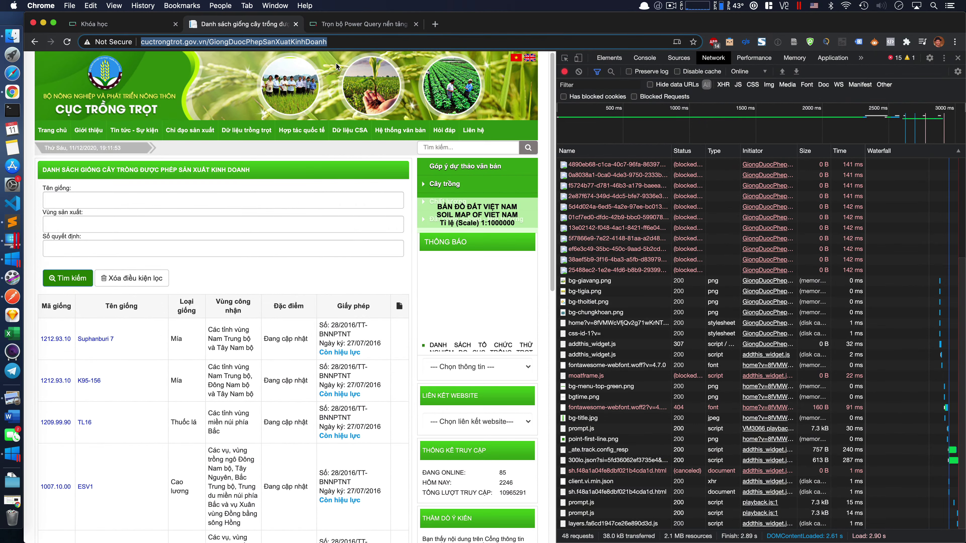
drag(360, 40, 134, 41)
key(ctrl+Up)
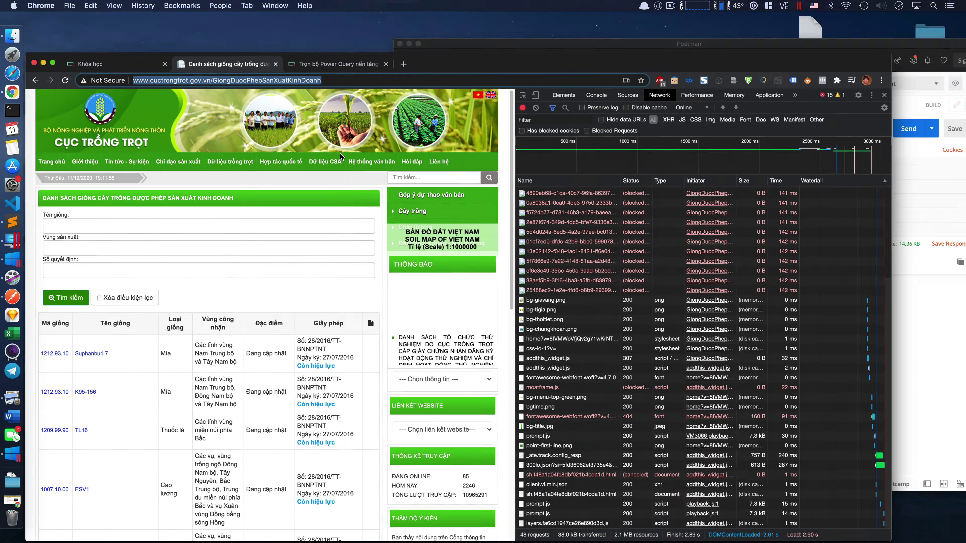
Step: Paste the copied site URL into the From Web dialog and load it
click(436, 38)
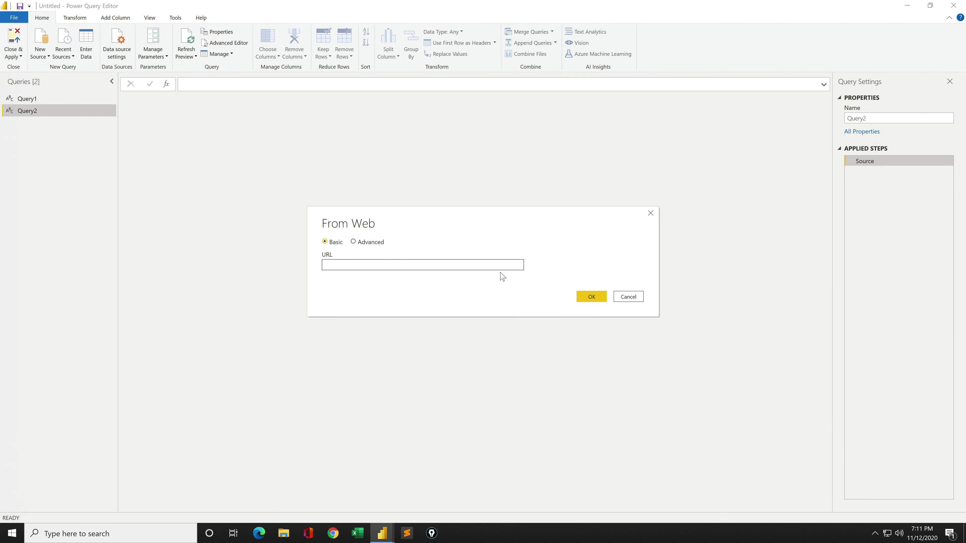
text(http://www.cuctrongtrot.gov.vn/GiongDuocPhepSanXuatKinhDoanh)
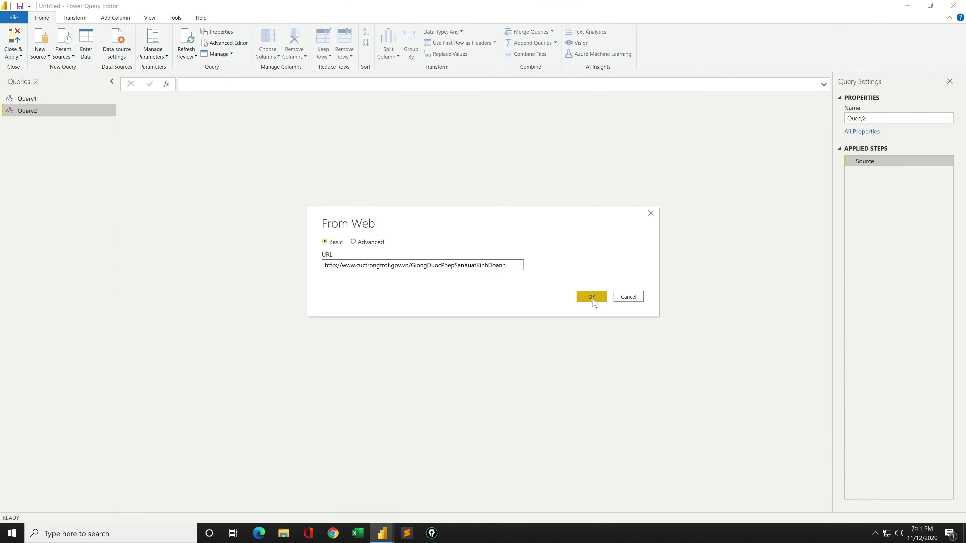
click(591, 298)
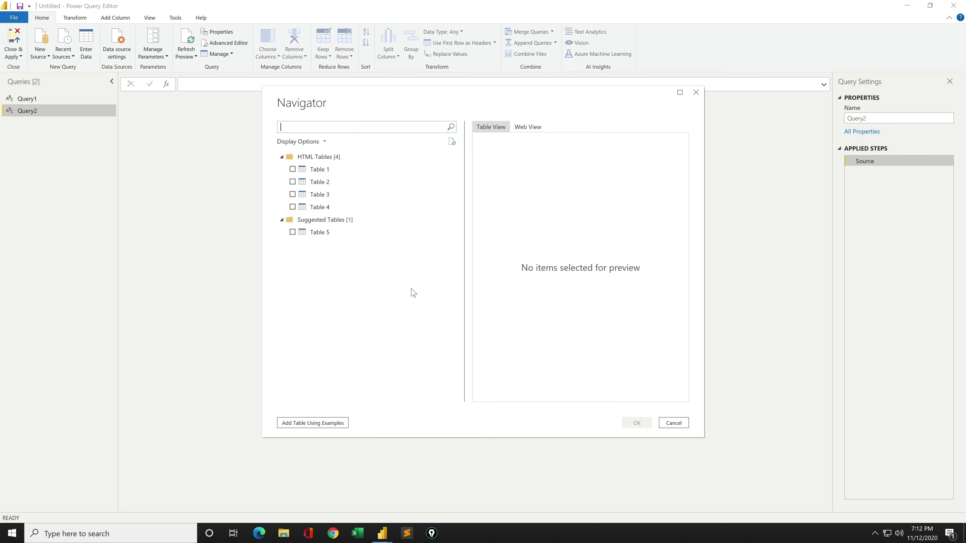
Step: Pick Table 5 in the Navigator and import it as a new query
click(324, 232)
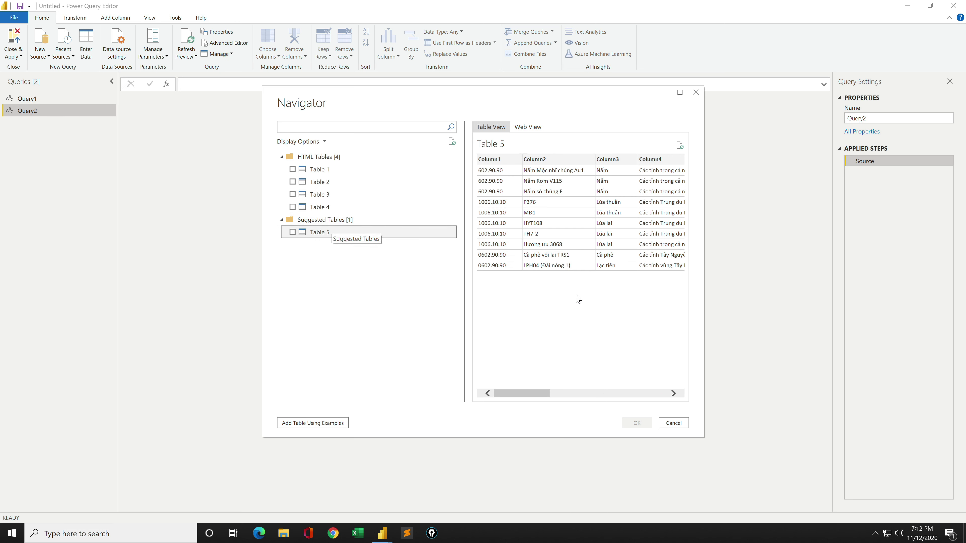
drag(553, 393, 506, 388)
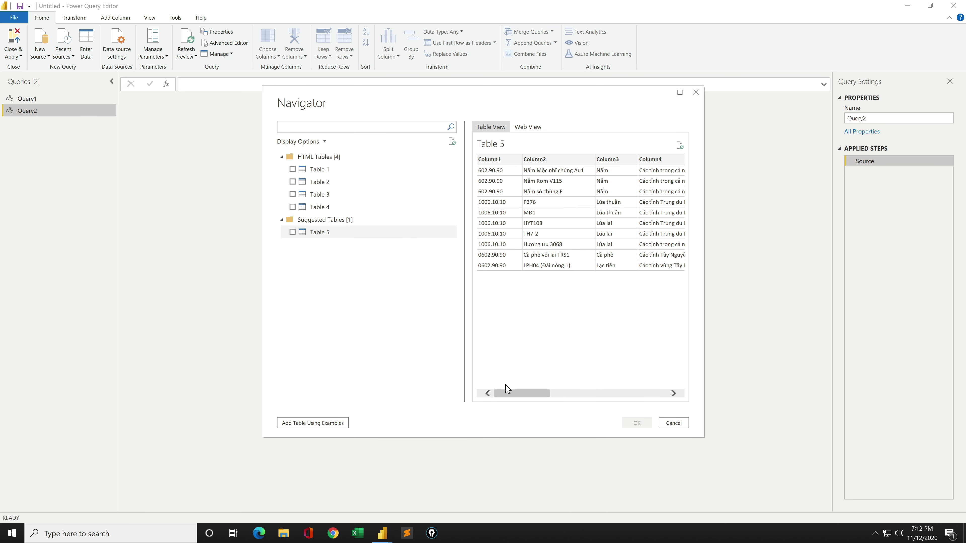
click(293, 231)
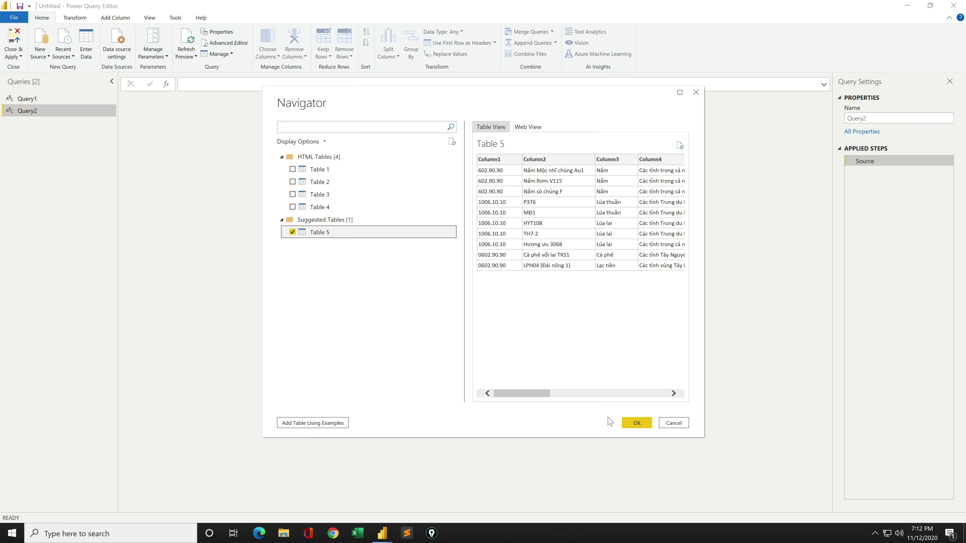
click(631, 423)
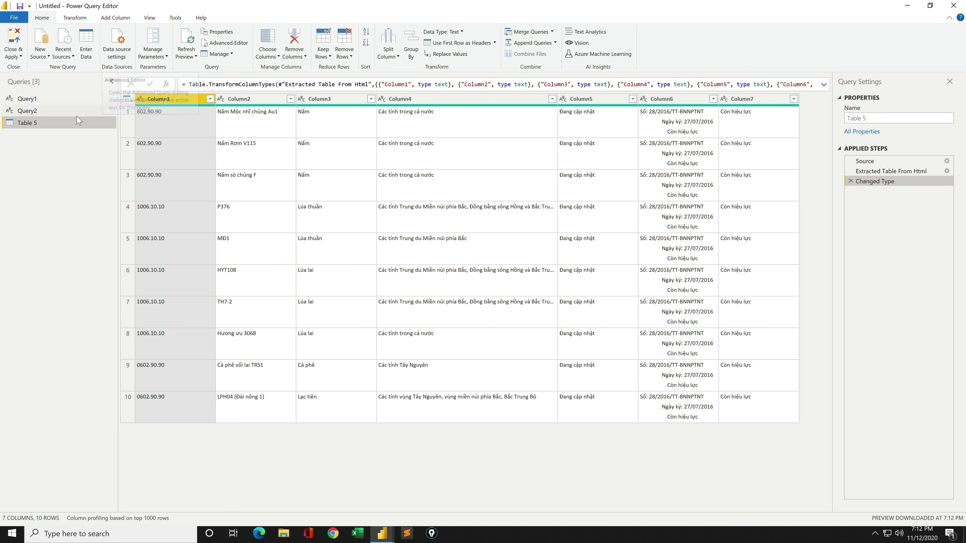
Step: Copy Table 5's Html.Table(...) expression from its Advanced Editor, then go back to Query1
click(224, 43)
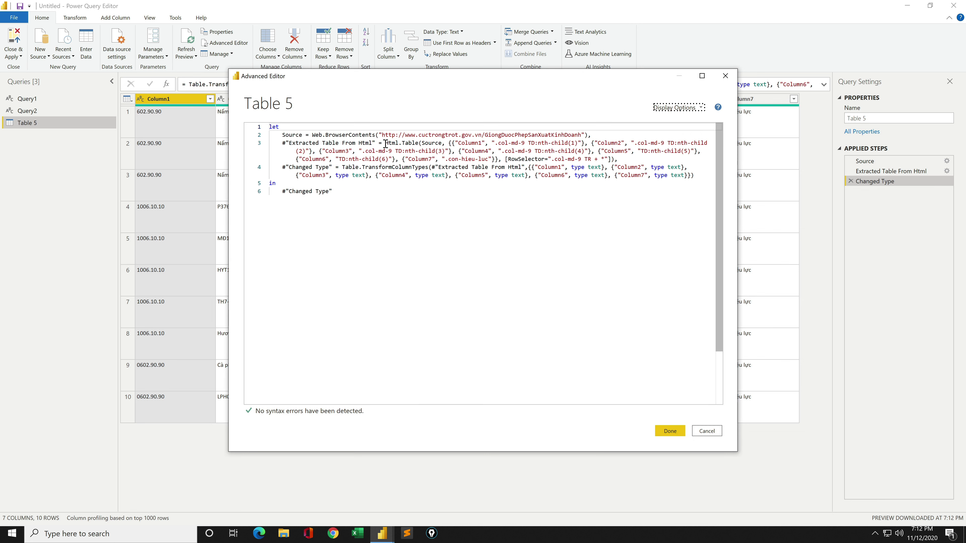
drag(385, 144, 628, 157)
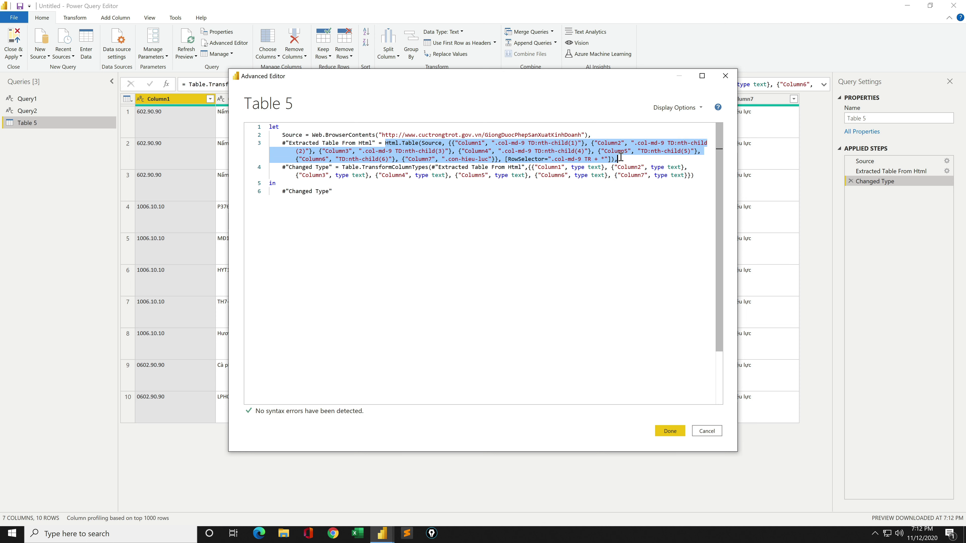
click(706, 430)
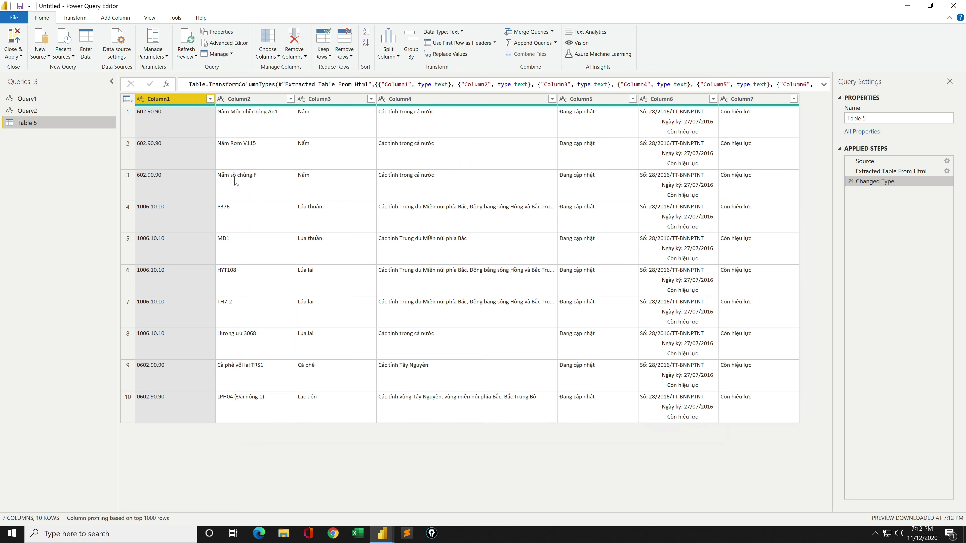
click(49, 100)
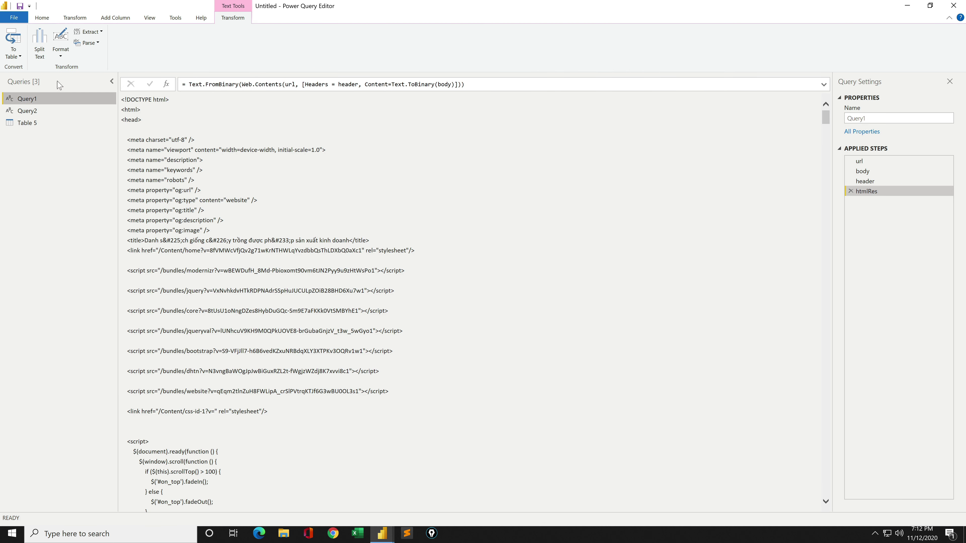
Step: In Query1's code, add a new line applying the copied Html.Table expression to htmlRes
click(42, 19)
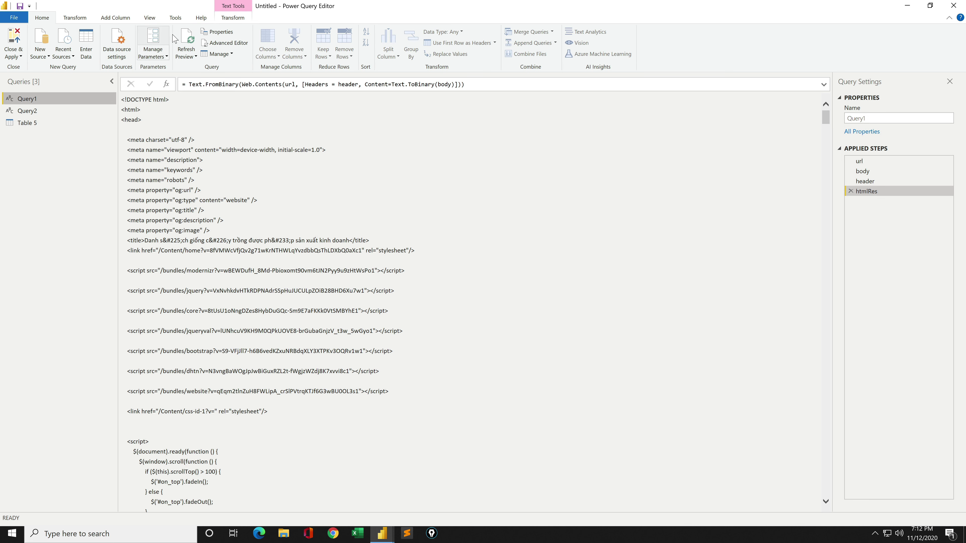
click(226, 43)
click(598, 185)
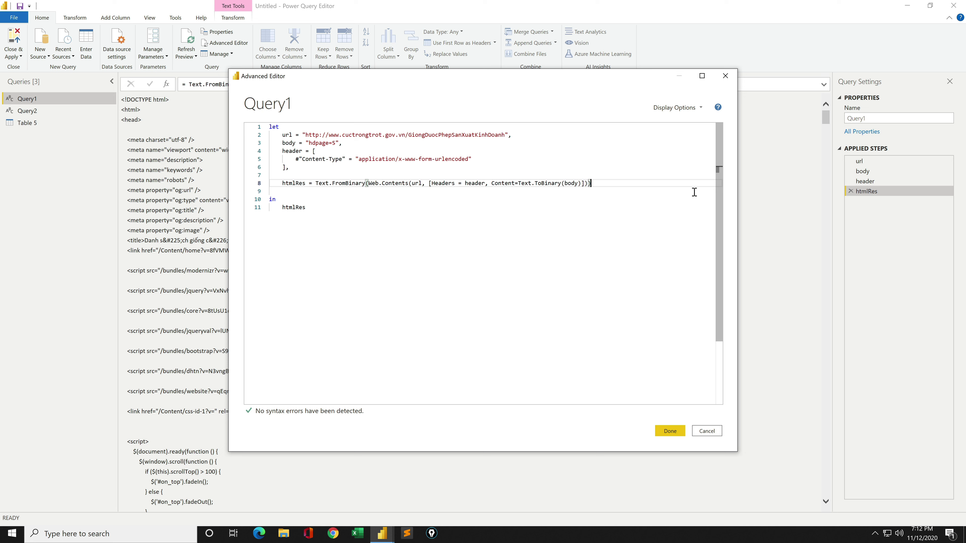
text(,)
key(Return)
key(ctrl+v)
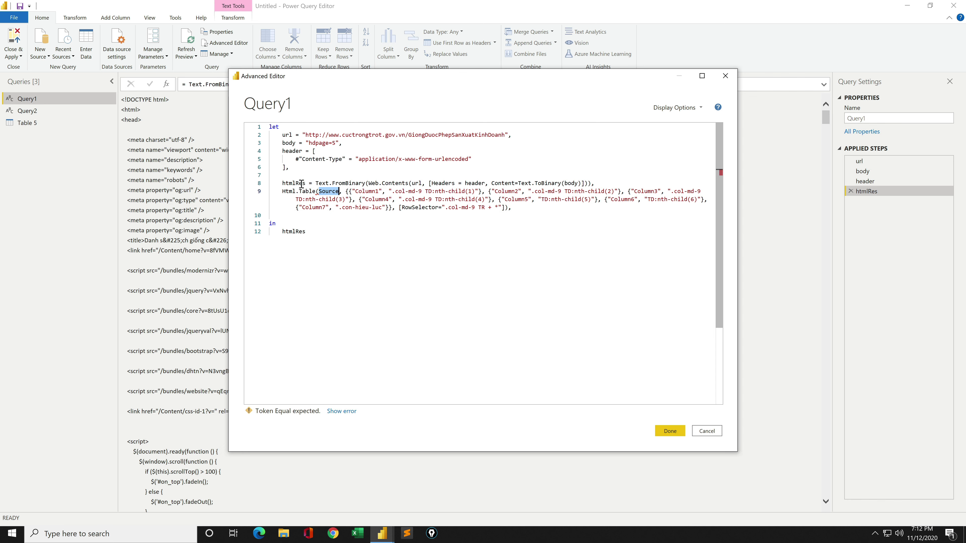
double_click(300, 183)
key(ctrl+c)
double_click(329, 191)
key(ctrl+v)
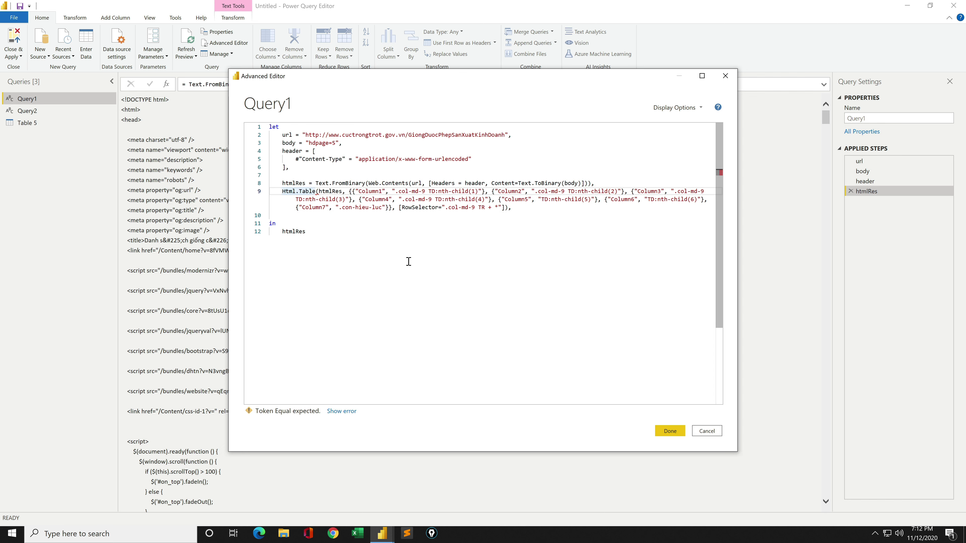
Step: Name the new step myHTML, return it as the output, and remove the trailing comma
text(m)
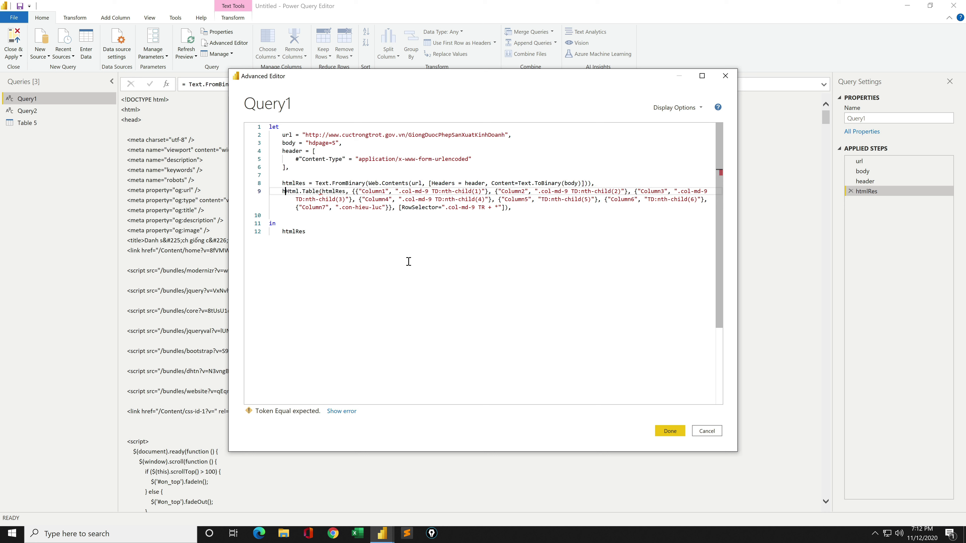
text(y)
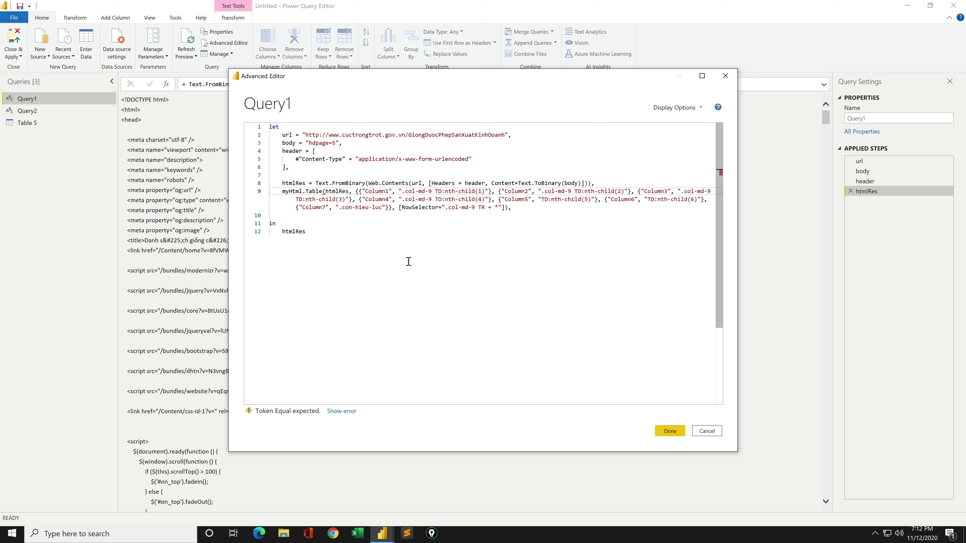
text(HTML )
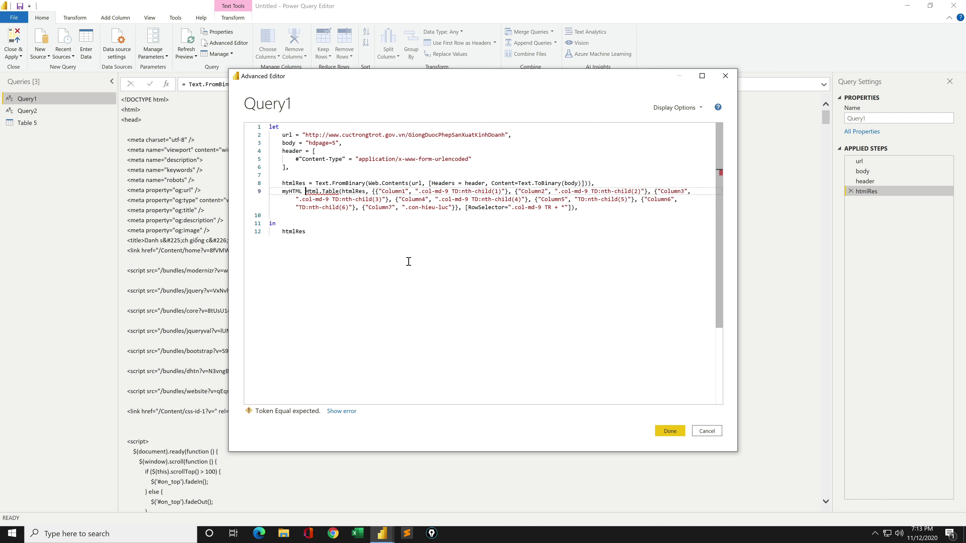
text(=)
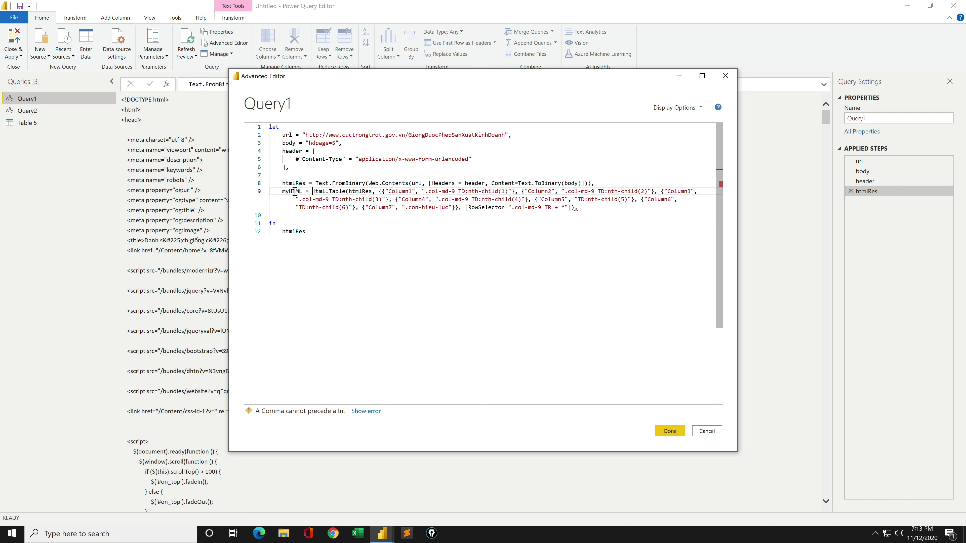
double_click(295, 191)
key(ctrl+c)
double_click(296, 231)
key(ctrl+v)
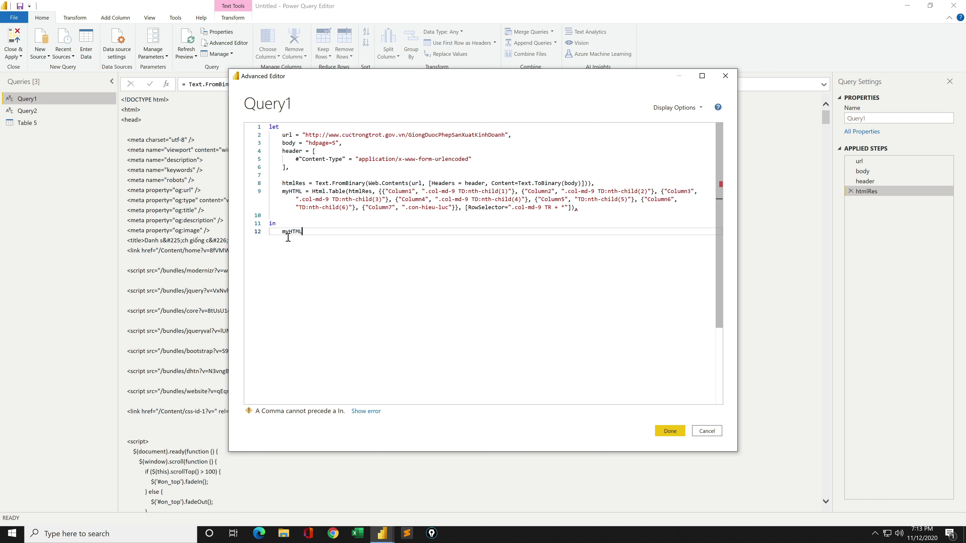
click(581, 208)
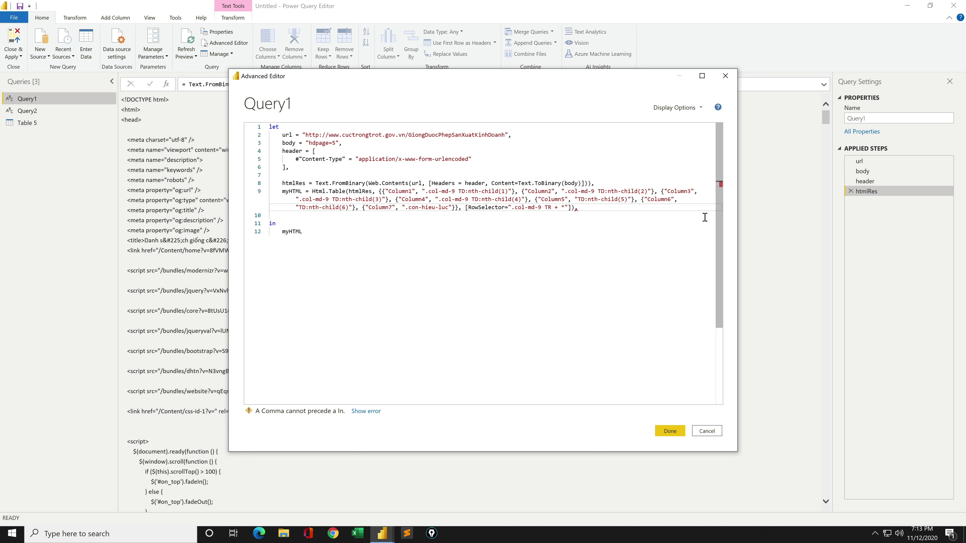
key(BackSpace)
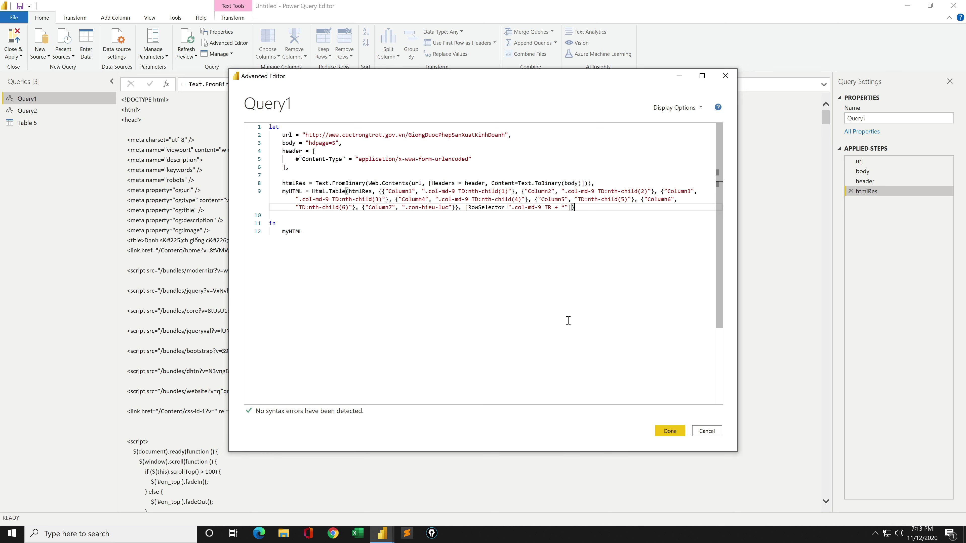
click(670, 430)
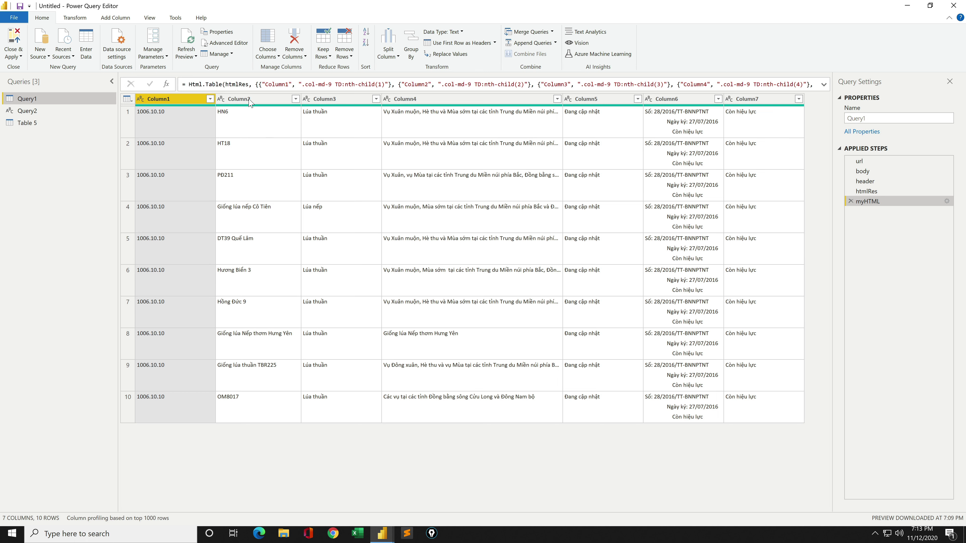
Step: Change hdpage=5 to hdpage=1 in Query1's request body
click(224, 42)
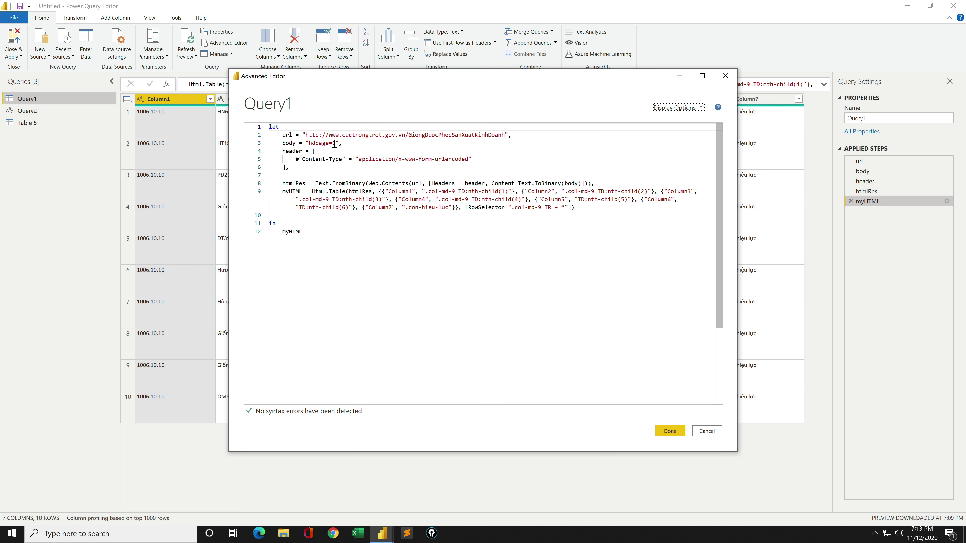
double_click(334, 143)
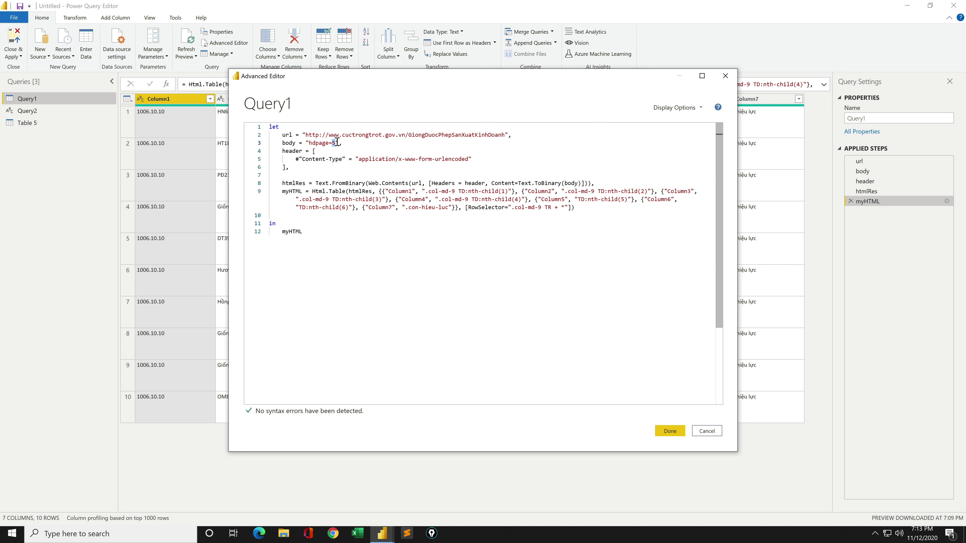
text(1)
click(670, 431)
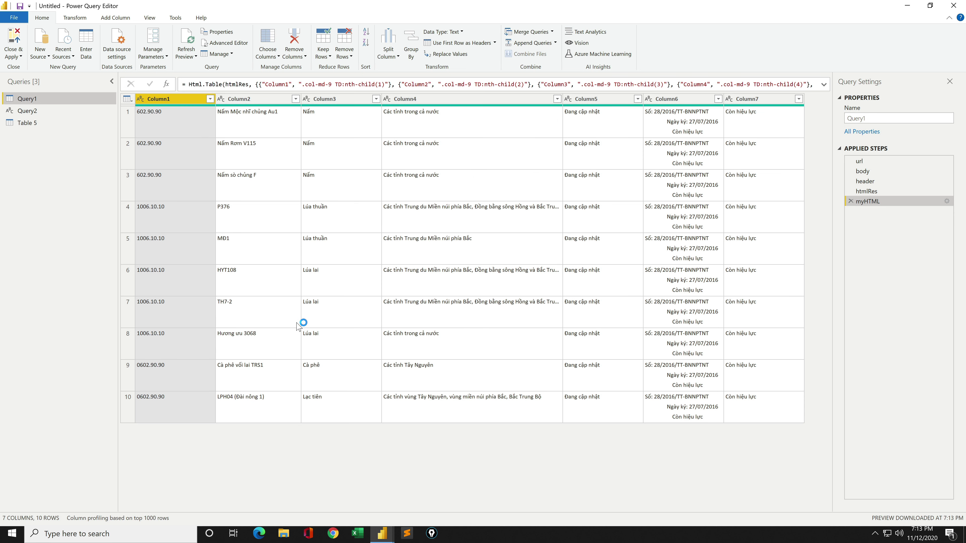
Step: Set Query2's formula to the list {1..84}
click(46, 113)
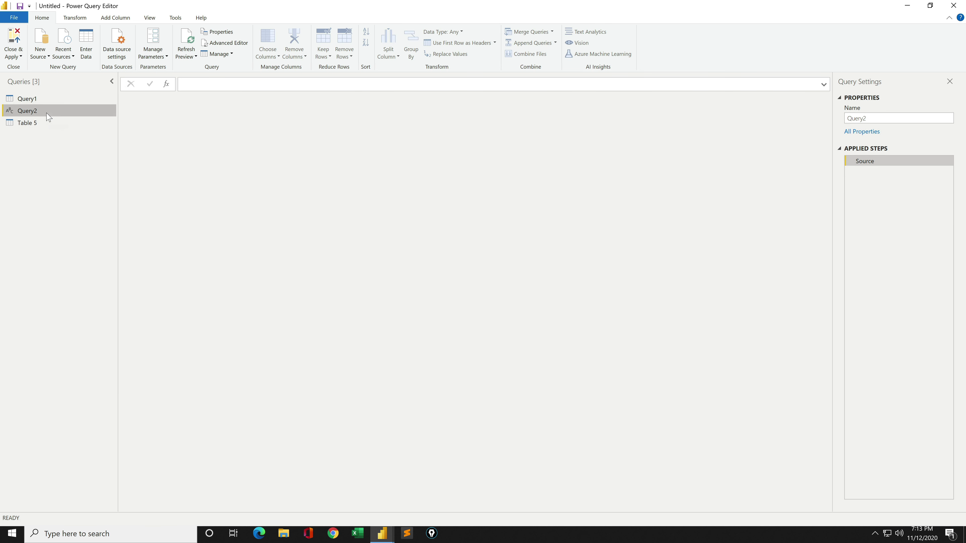
click(207, 85)
text(={)
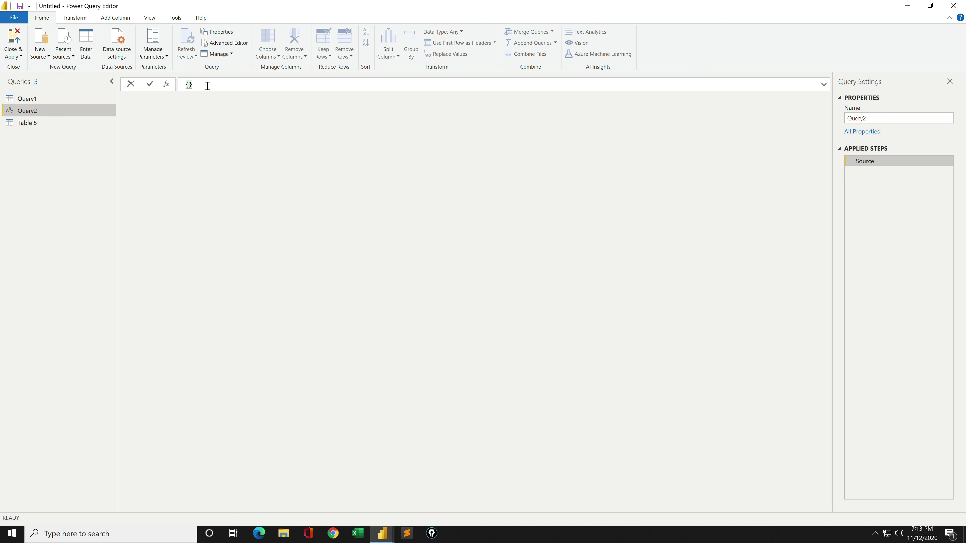
text(1)
text(..84)
key(Return)
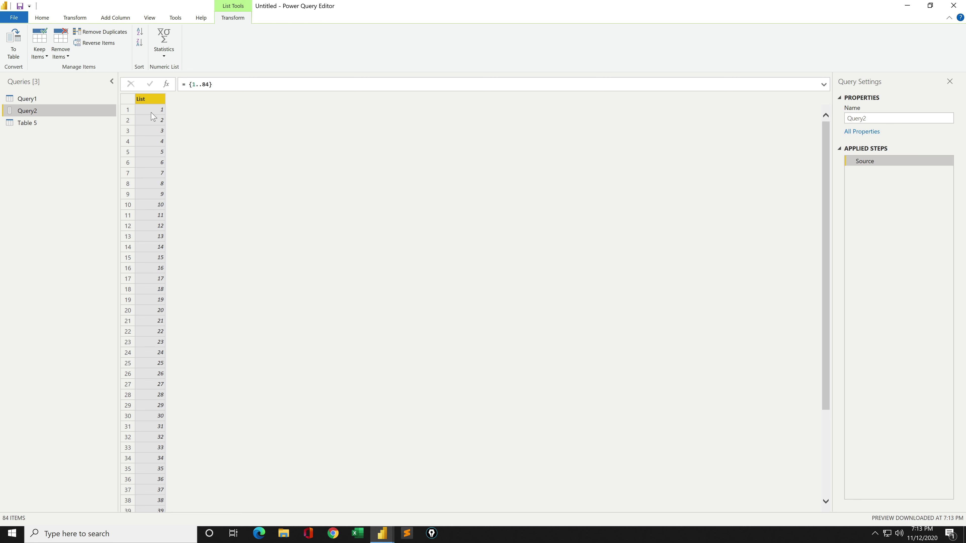
Step: Convert the number list to a table and rename Column1 to page_num
click(13, 53)
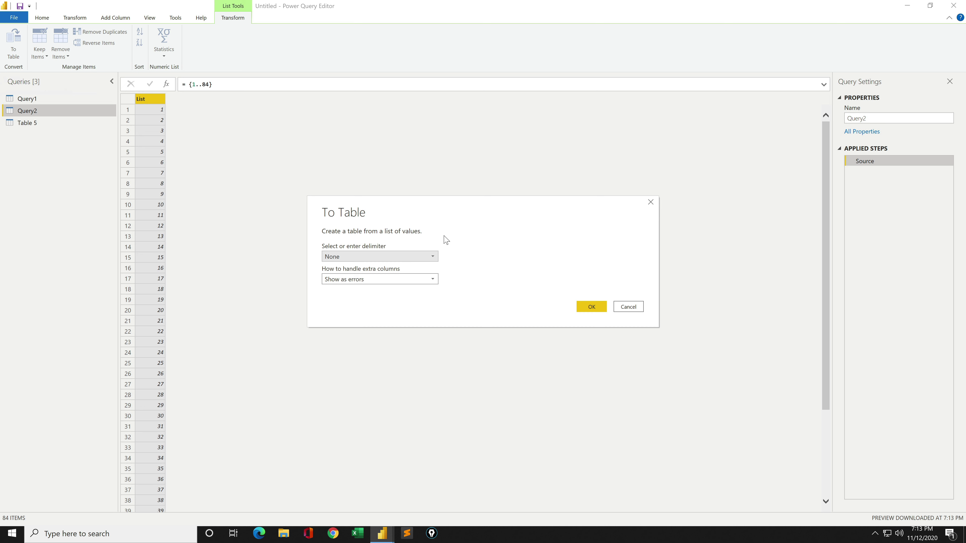
click(588, 306)
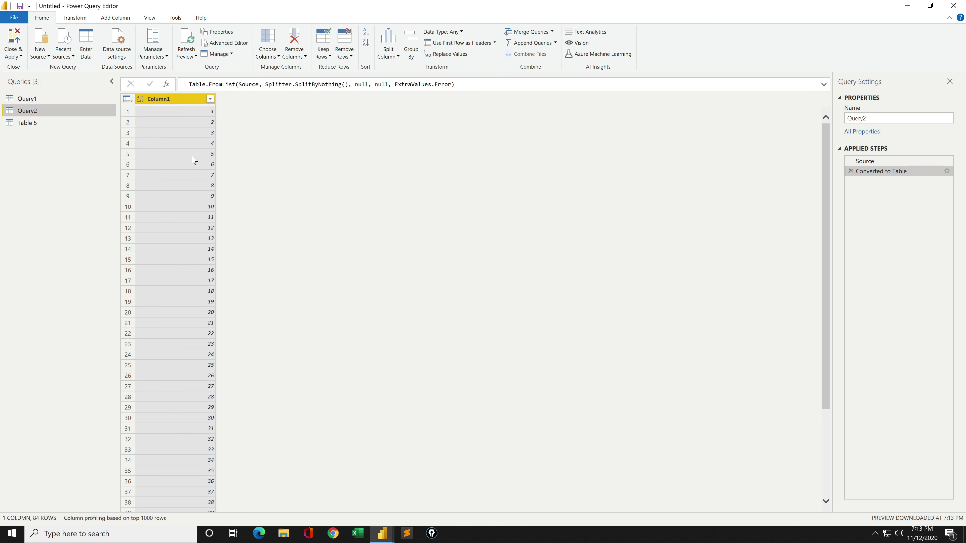
double_click(167, 99)
text(page_num)
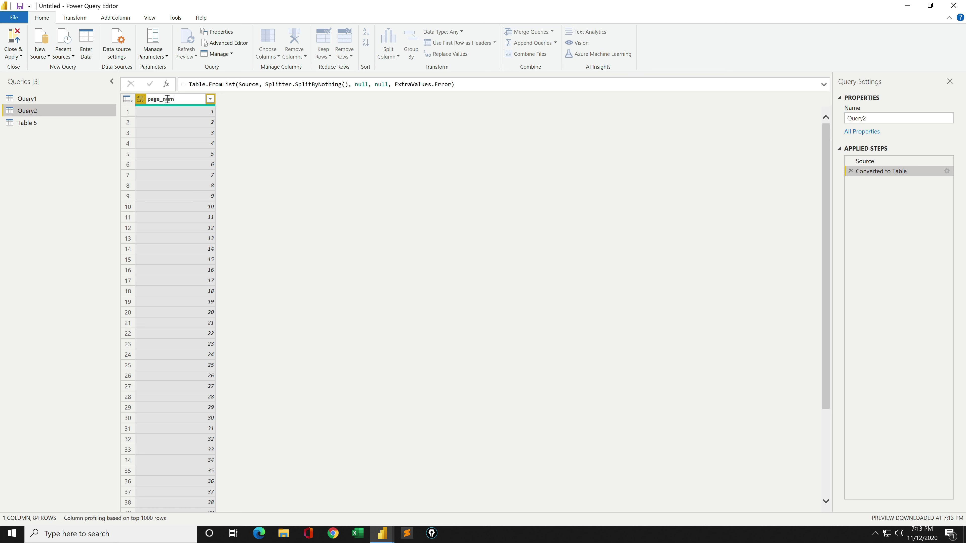
key(Return)
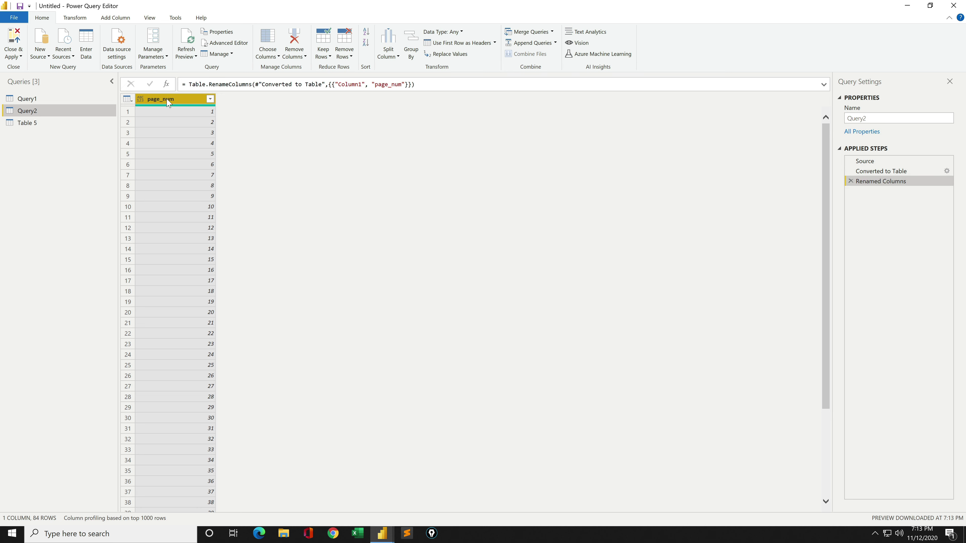
click(49, 102)
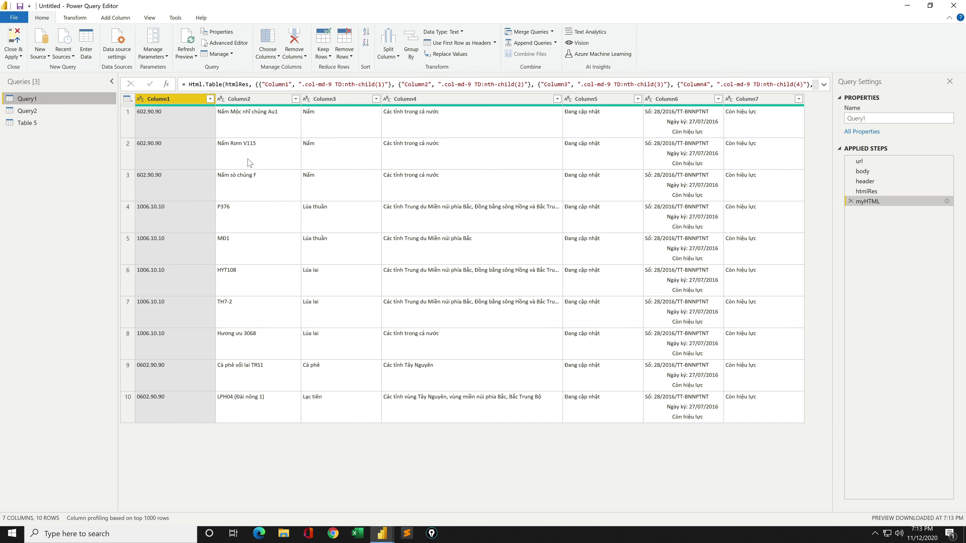
Step: Add a (page as number) => parameter line before let in Query1's code
click(228, 43)
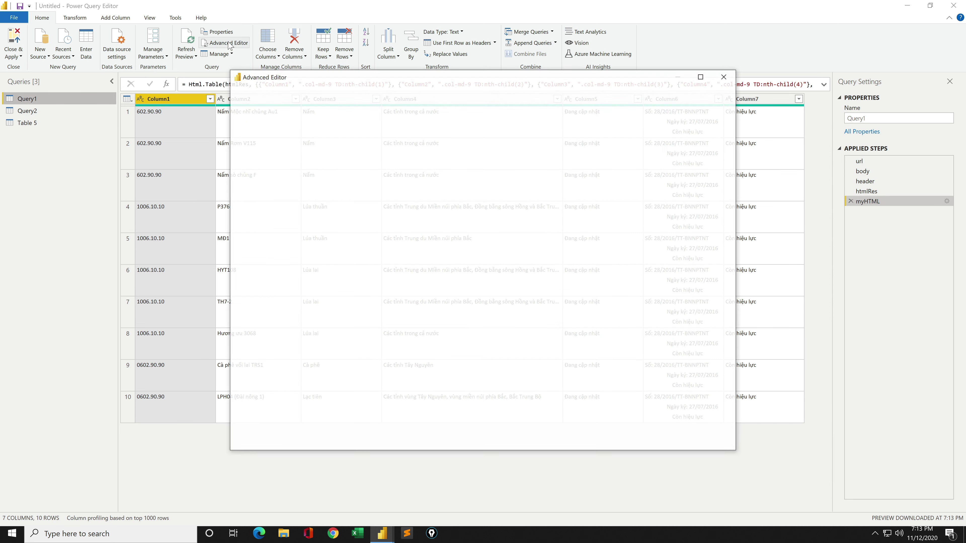
click(271, 127)
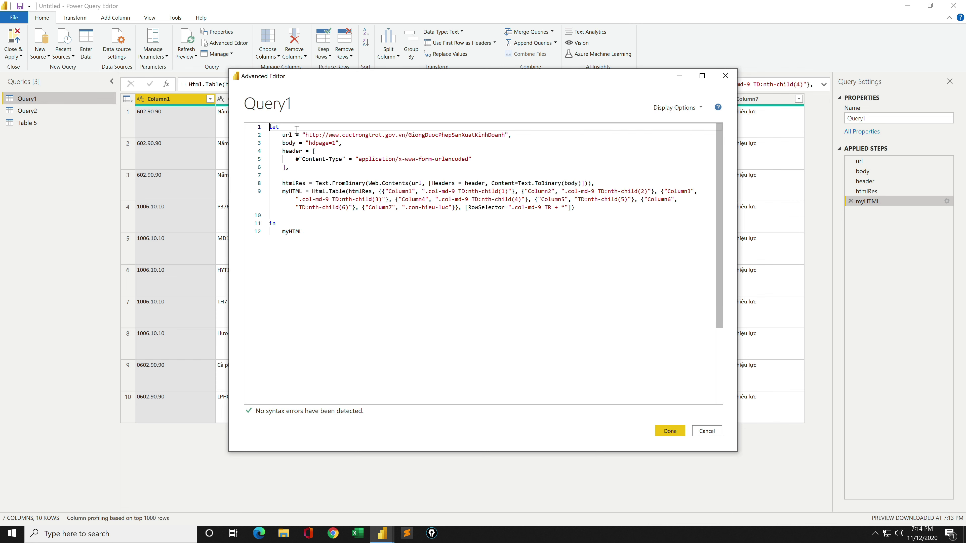
key(Return)
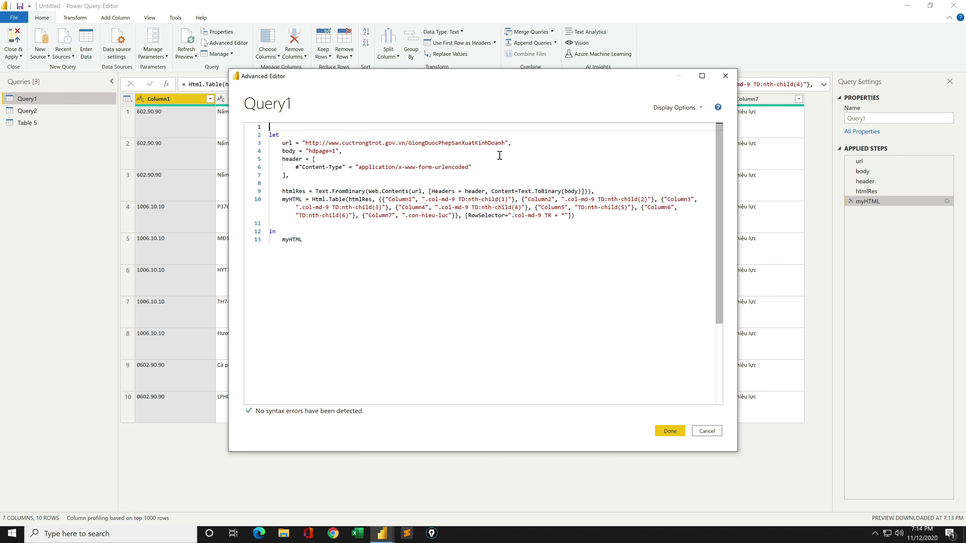
text((page as )
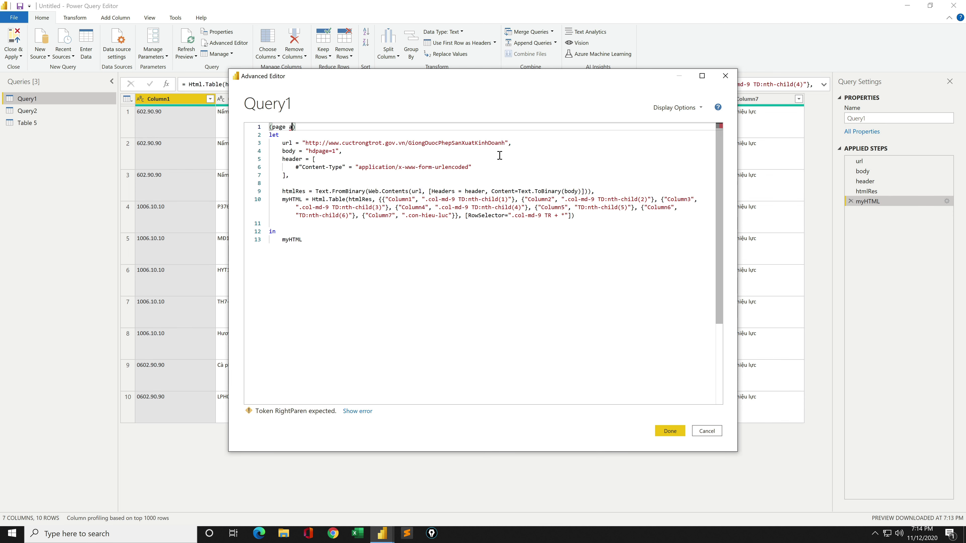
text(number) )
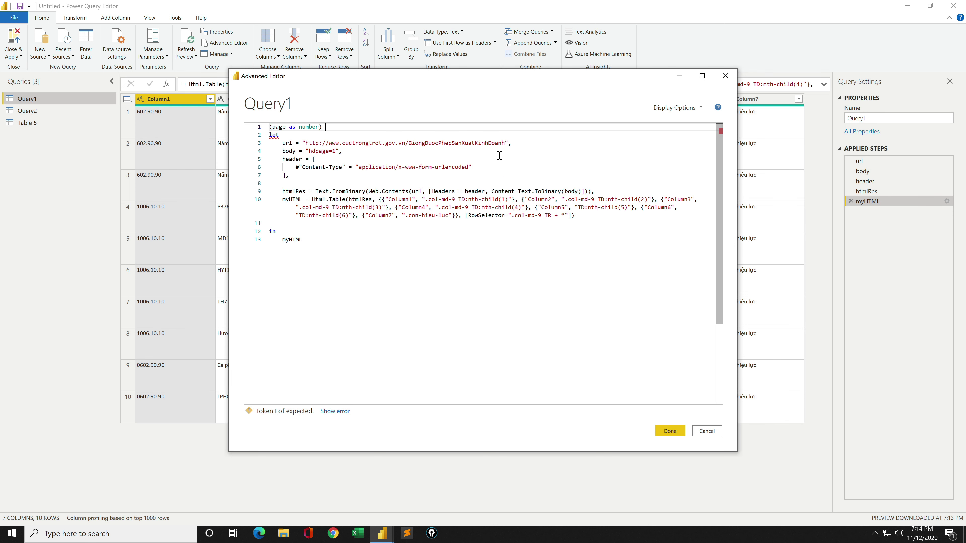
text(=>)
double_click(278, 127)
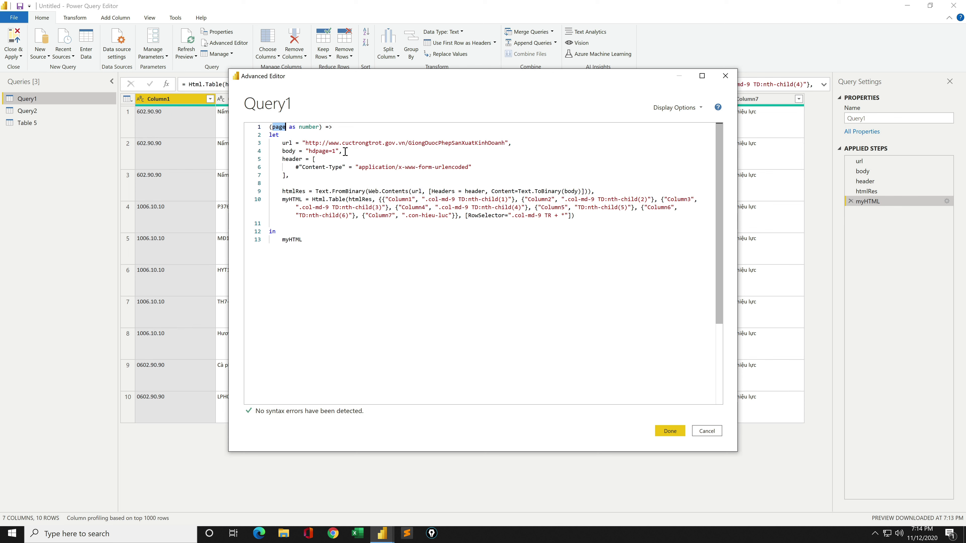
Step: Replace the hard-coded page 1 so body becomes "hdpage=" & Number.ToText(page)
click(336, 151)
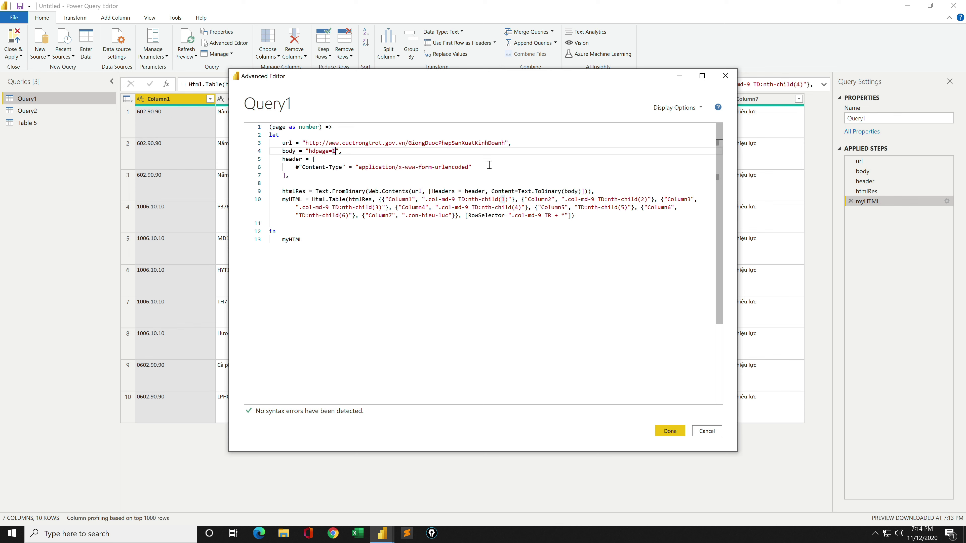
key(BackSpace)
text(& )
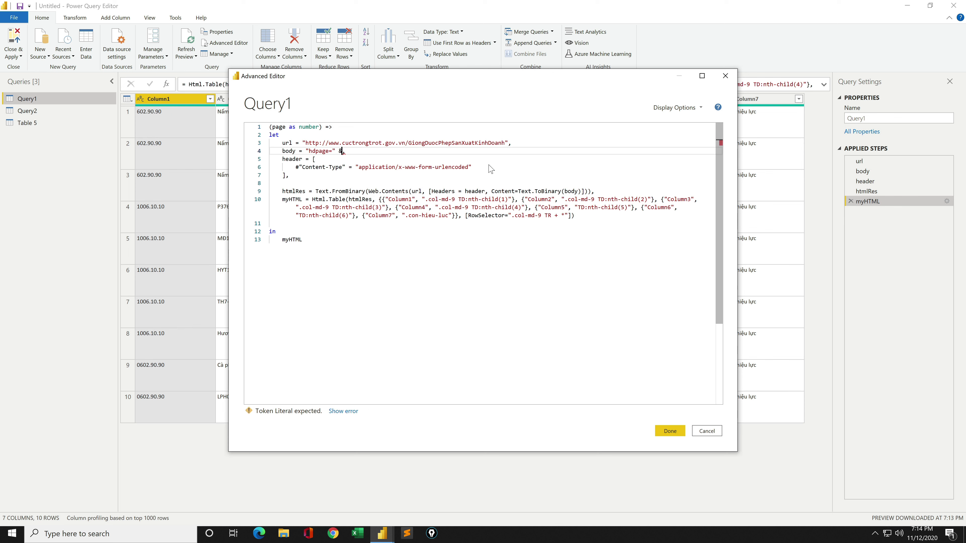
text(Number.)
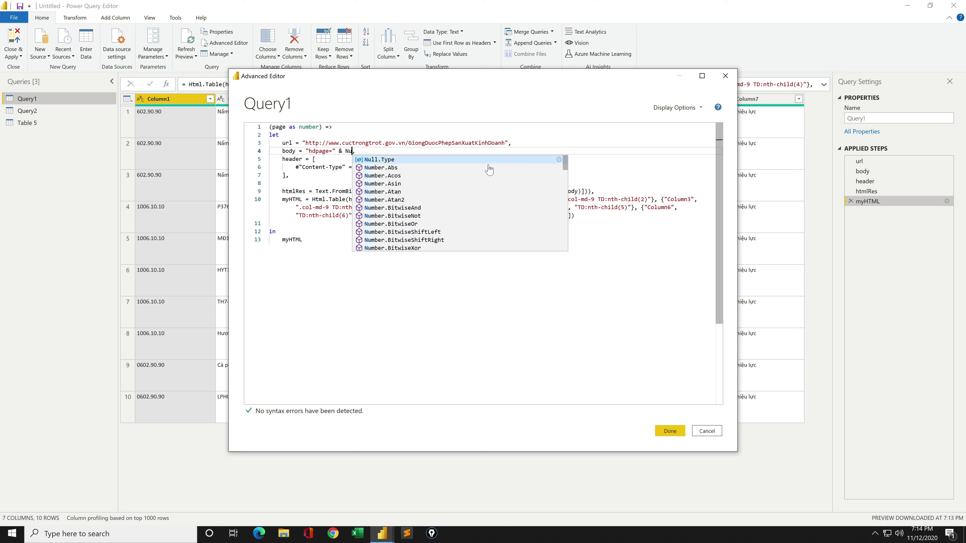
text(to)
key(Tab)
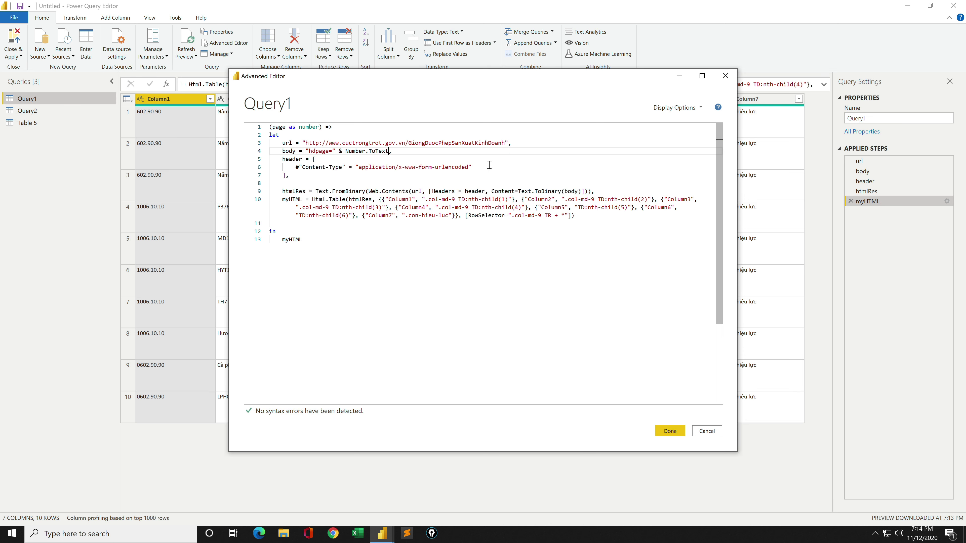
text((page)
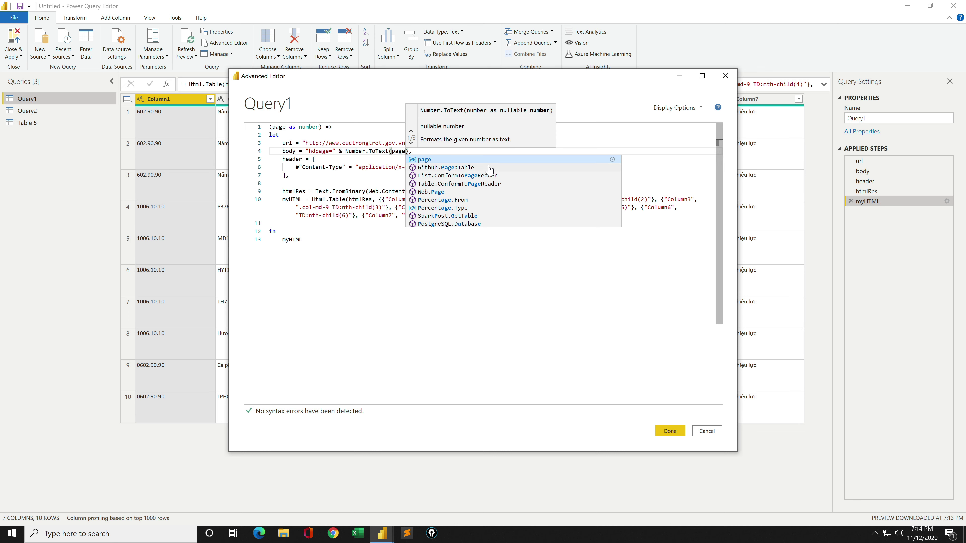
key(Escape)
click(396, 161)
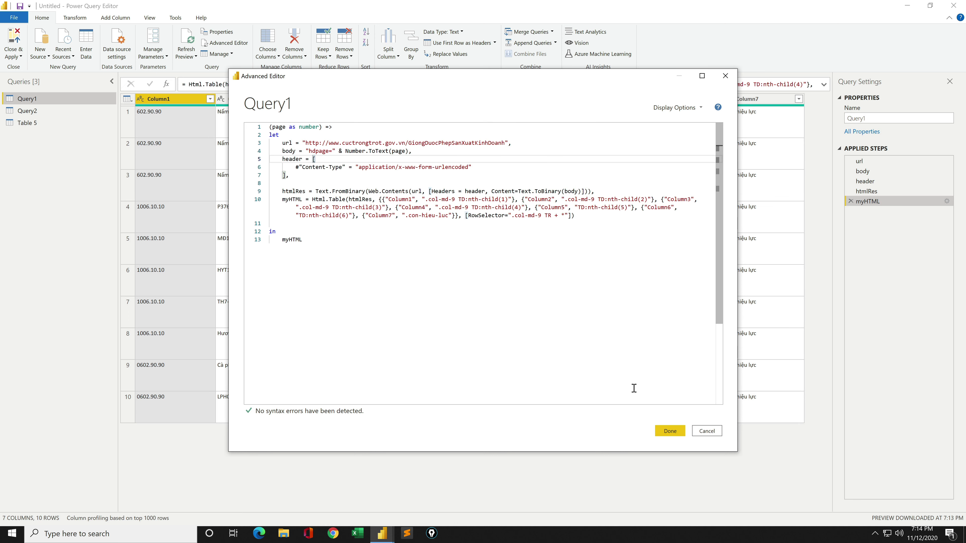
click(669, 431)
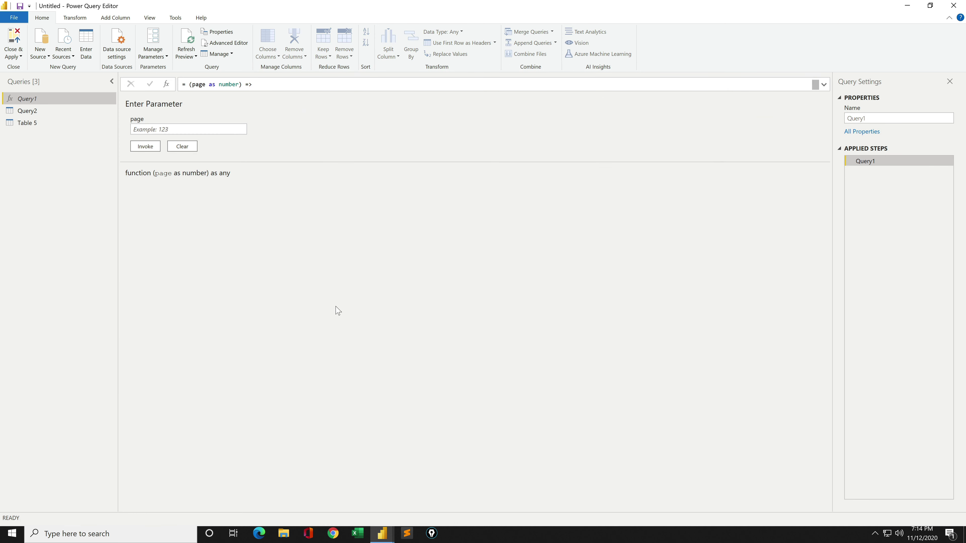
Step: Rename the Query1 function to GetDataFromMyWeb
click(161, 126)
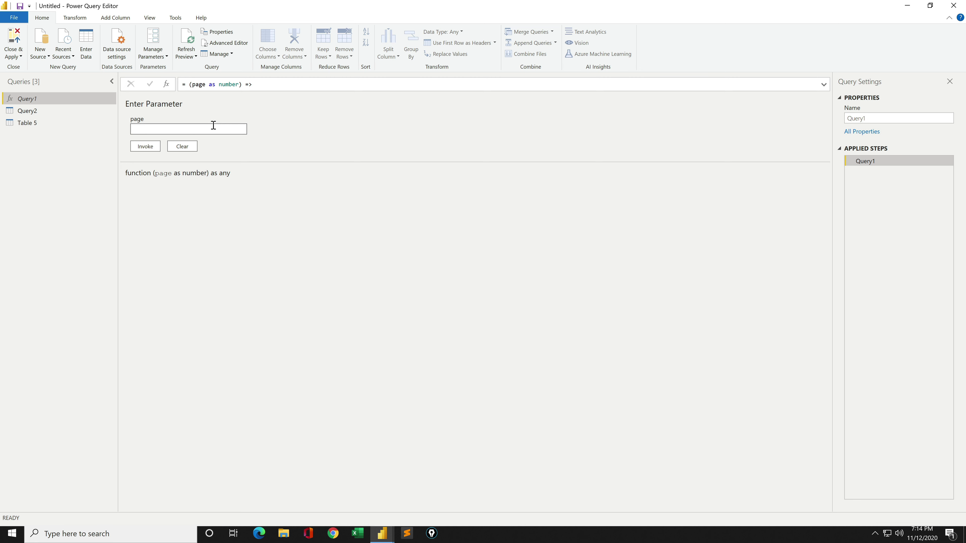
right_click(51, 99)
click(97, 136)
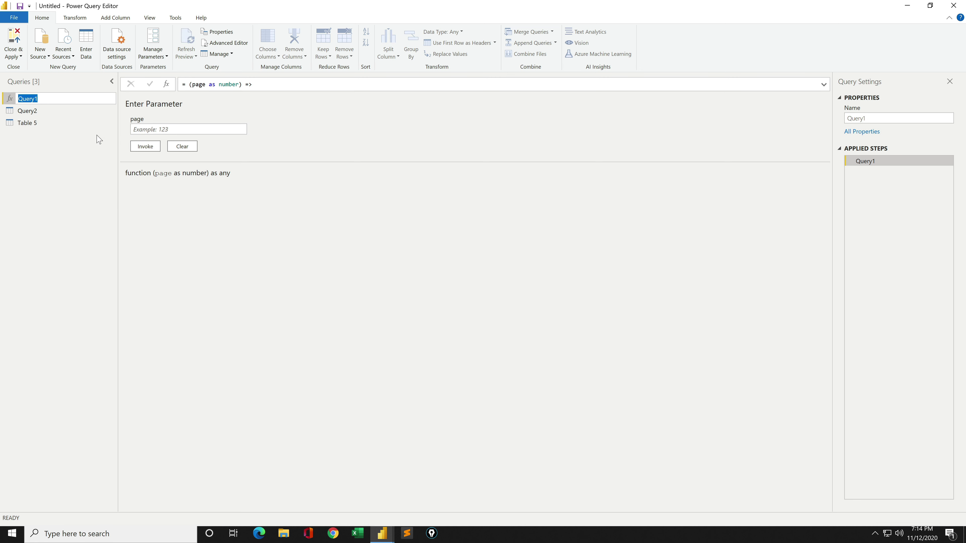
text(GetDataFromMyWeb)
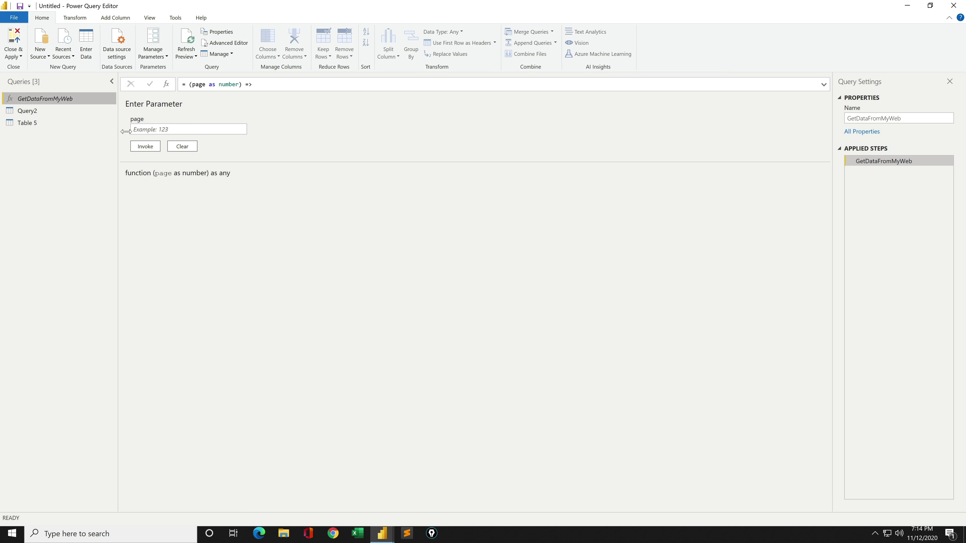
Step: Invoke GetDataFromMyWeb with page 4 to get a 10-row Invoked Function table
click(153, 129)
text(4)
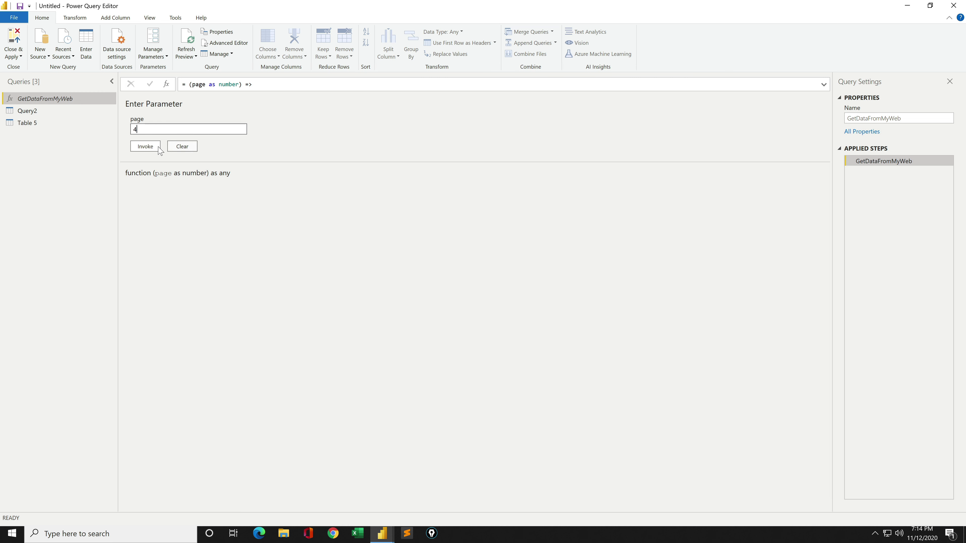
click(156, 147)
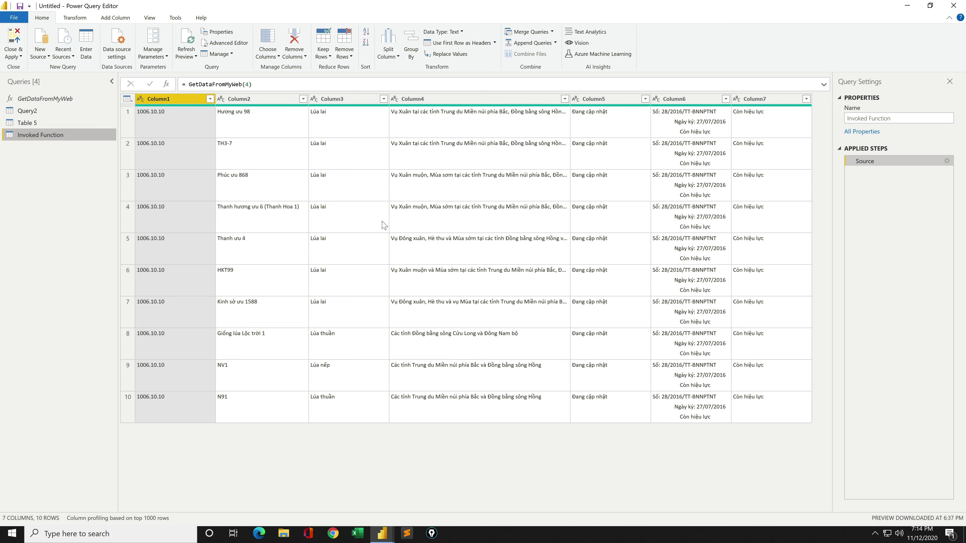
key(ctrl+Right)
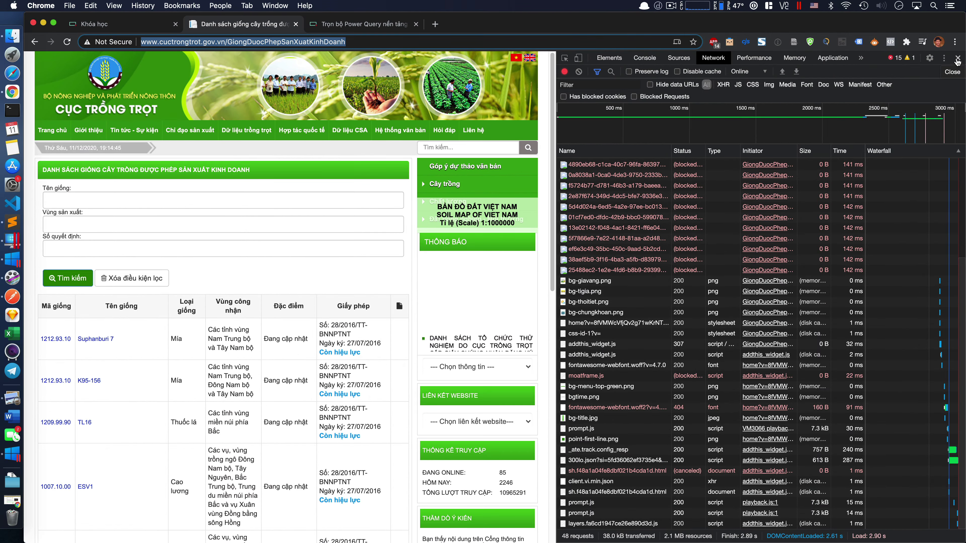
click(957, 59)
scroll(299, 359, down, 15)
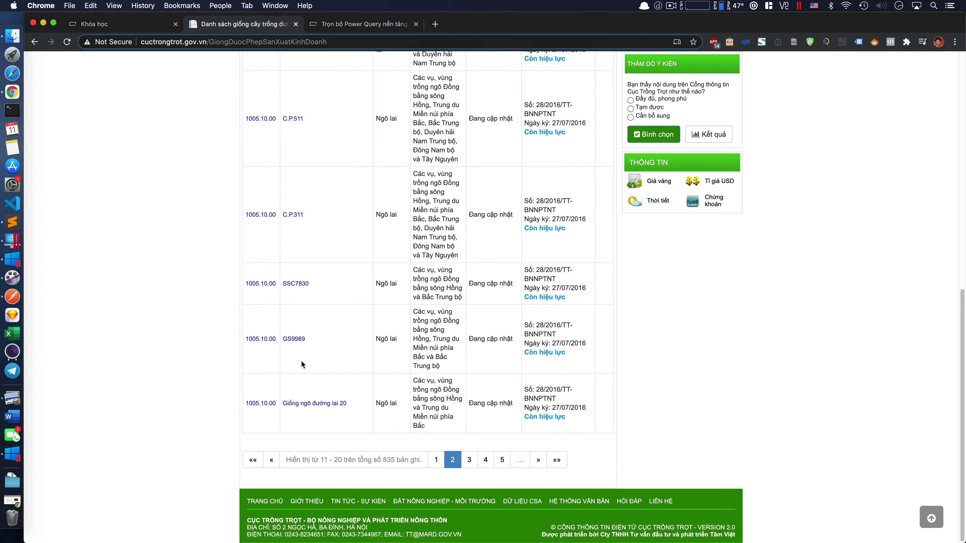
click(486, 460)
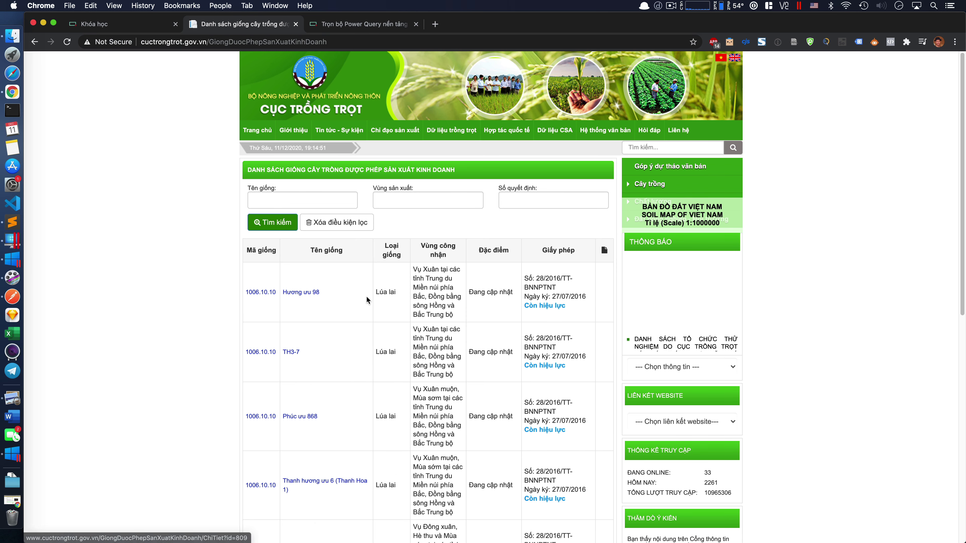
key(ctrl+Up)
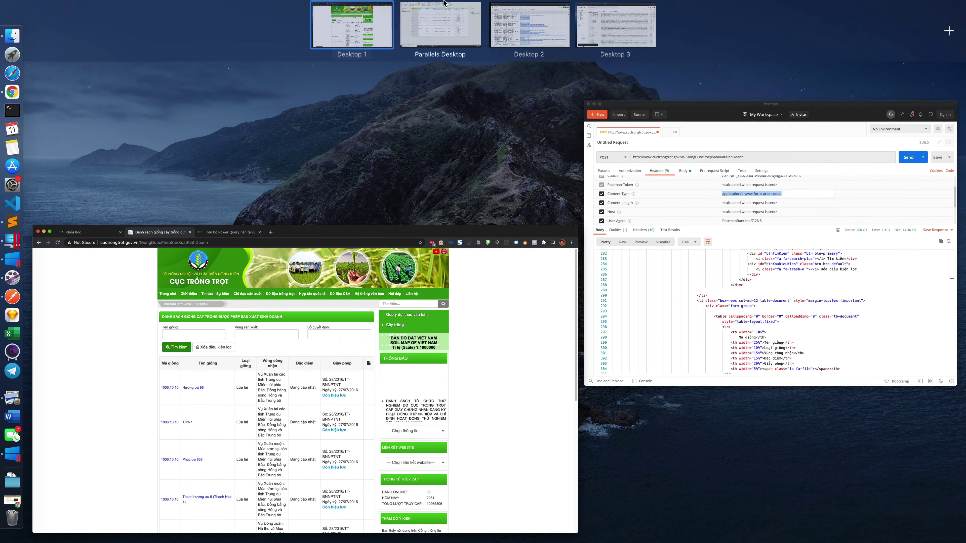
click(444, 4)
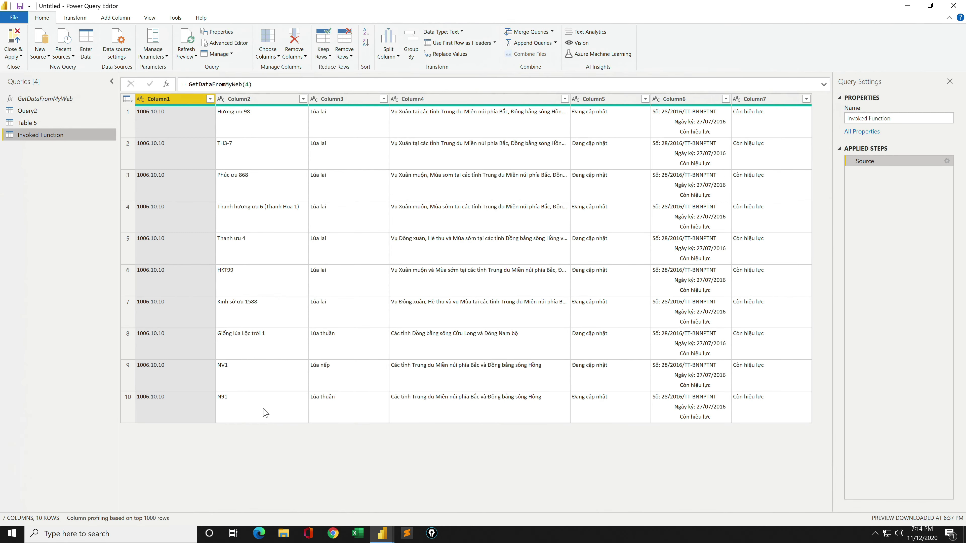
Step: Rename Query2 to page_num
click(54, 112)
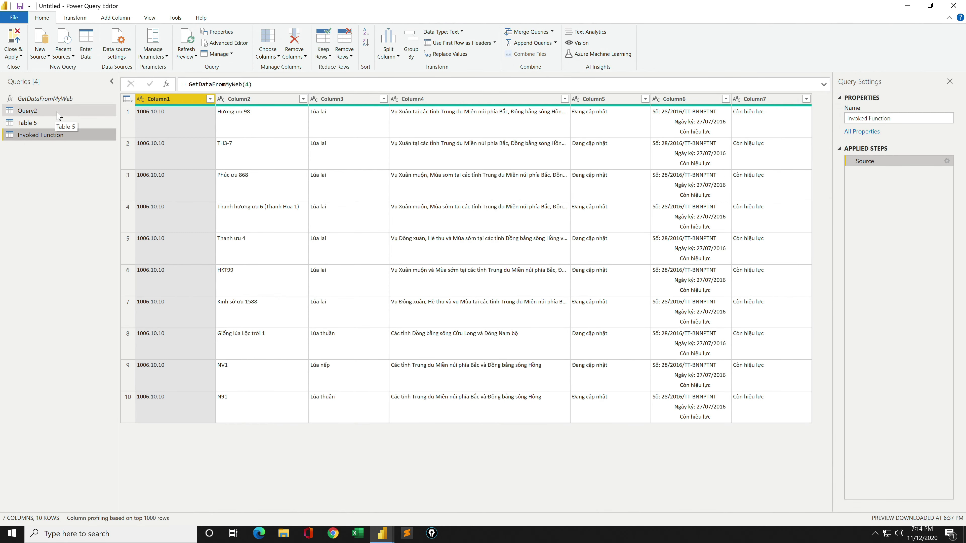
click(63, 111)
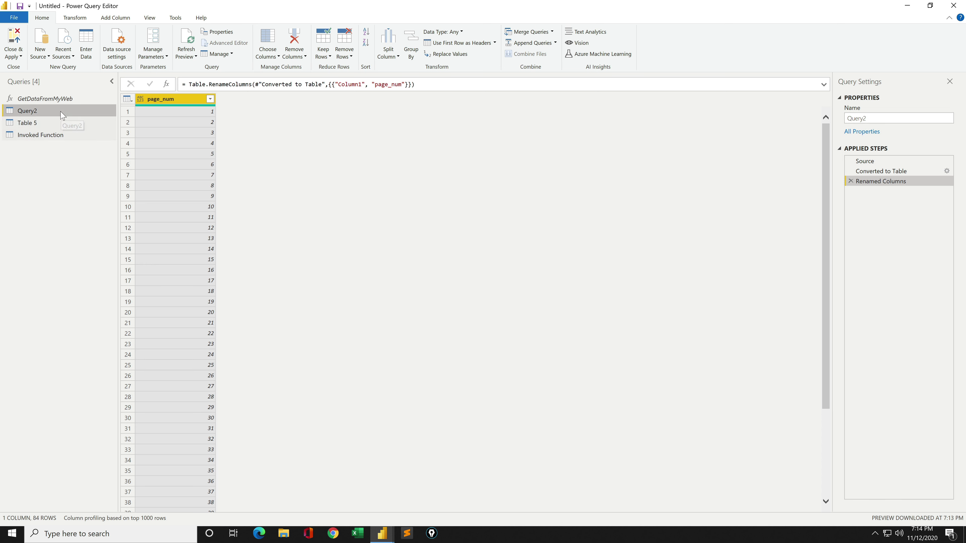
click(47, 111)
text(page_nu)
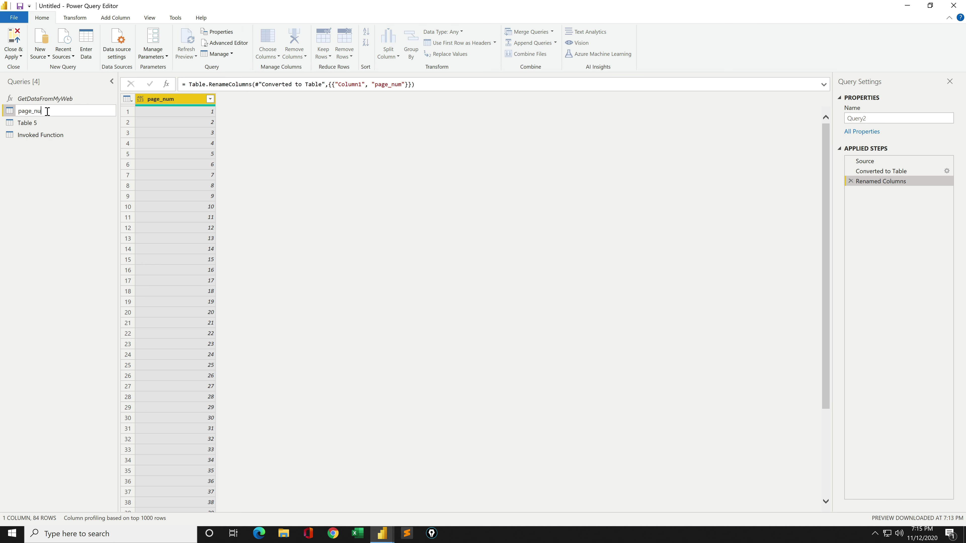
text(m)
key(Return)
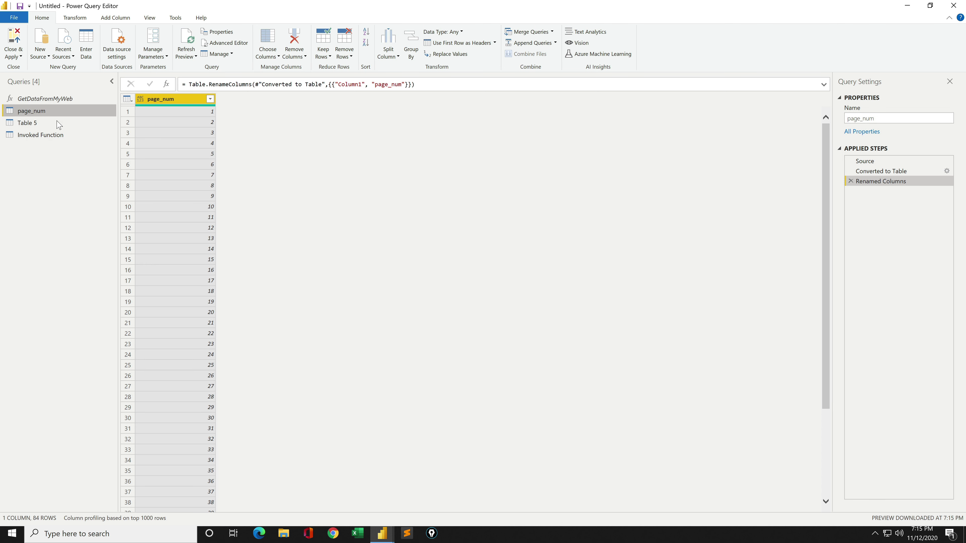
Step: Delete the Table 5 and Invoked Function queries together
click(57, 124)
ctrl+click(58, 135)
right_click(77, 126)
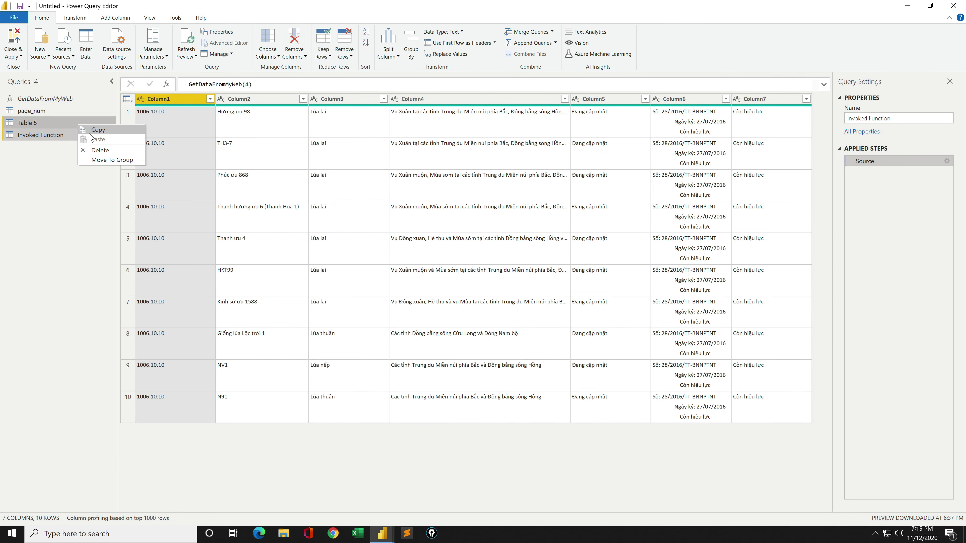
click(95, 140)
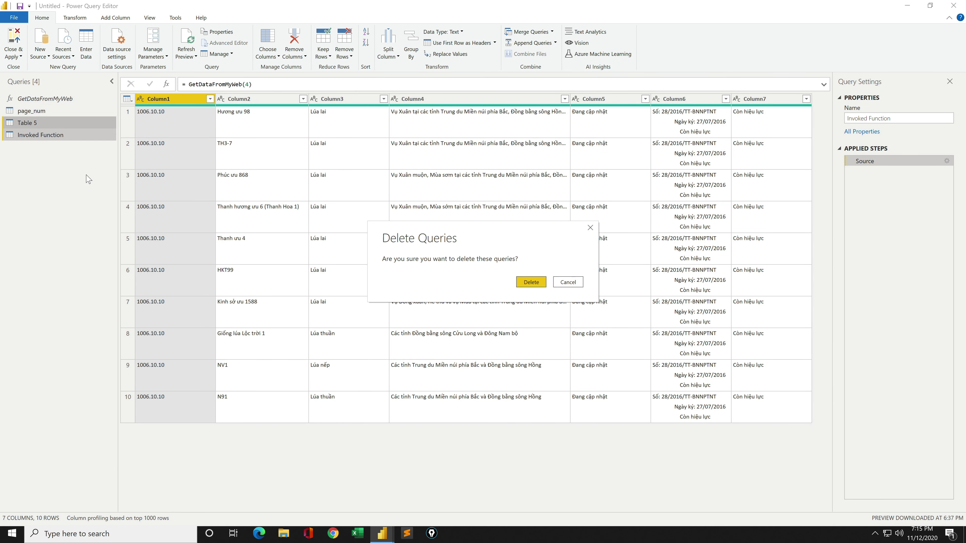
click(530, 281)
click(52, 114)
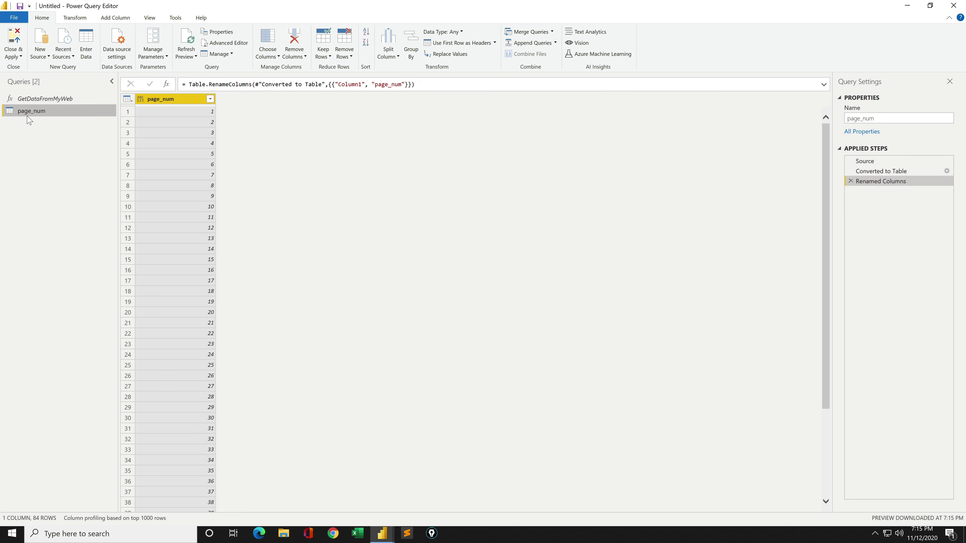
click(111, 18)
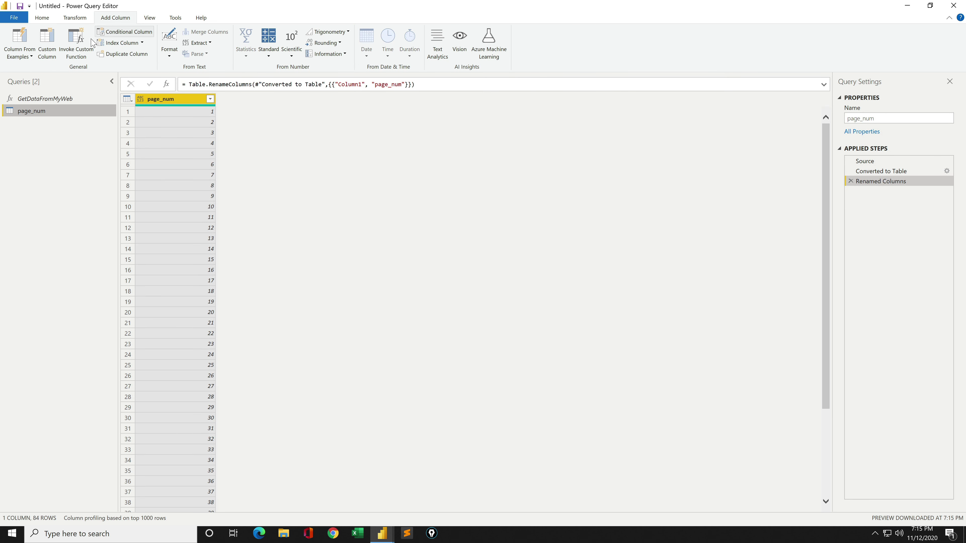
Step: Add an Invoke Custom Function column calling GetDataFromMyWeb with page_num as the page
click(73, 54)
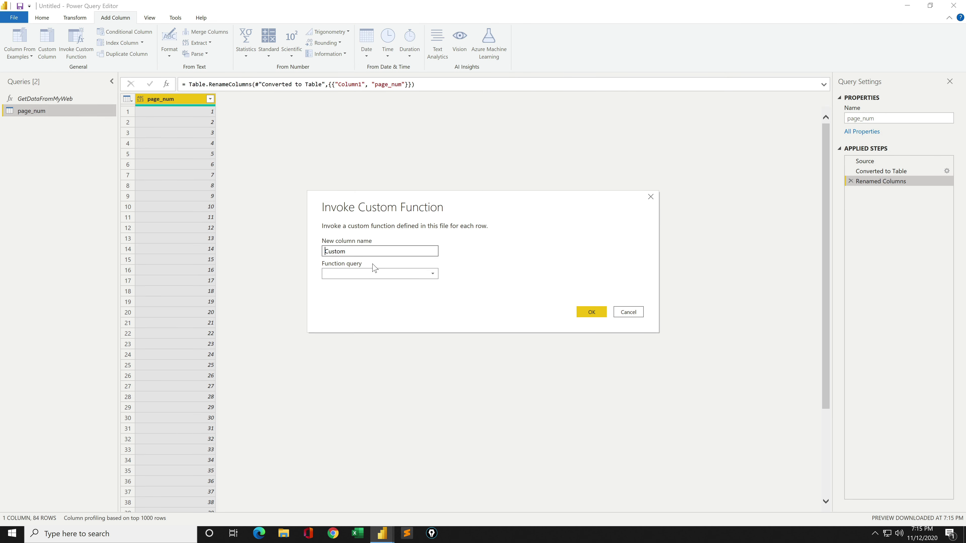
click(376, 274)
click(376, 285)
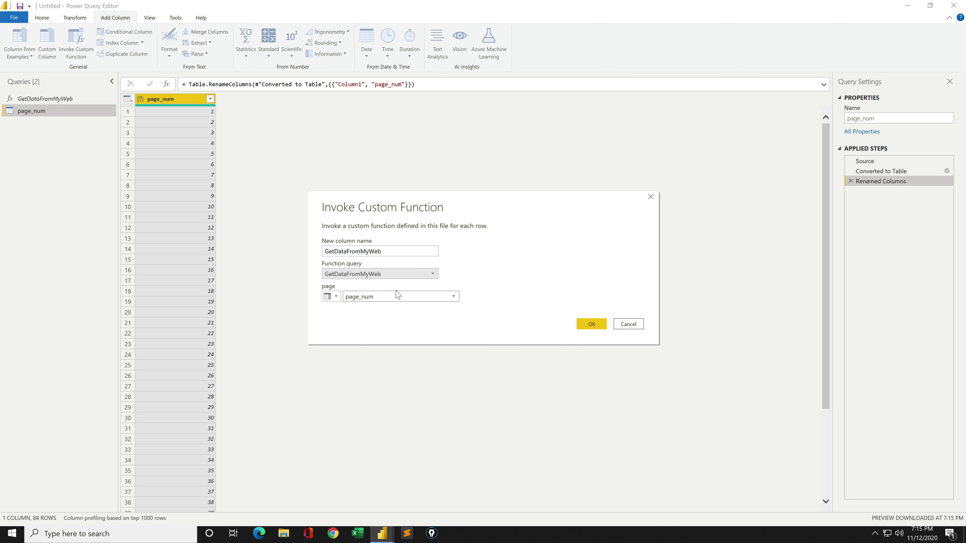
click(357, 298)
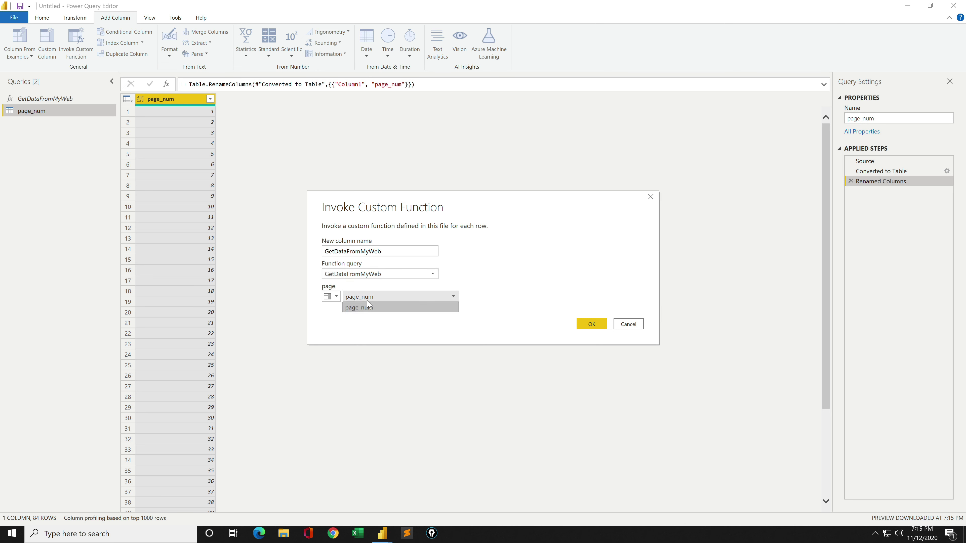
click(372, 308)
click(591, 323)
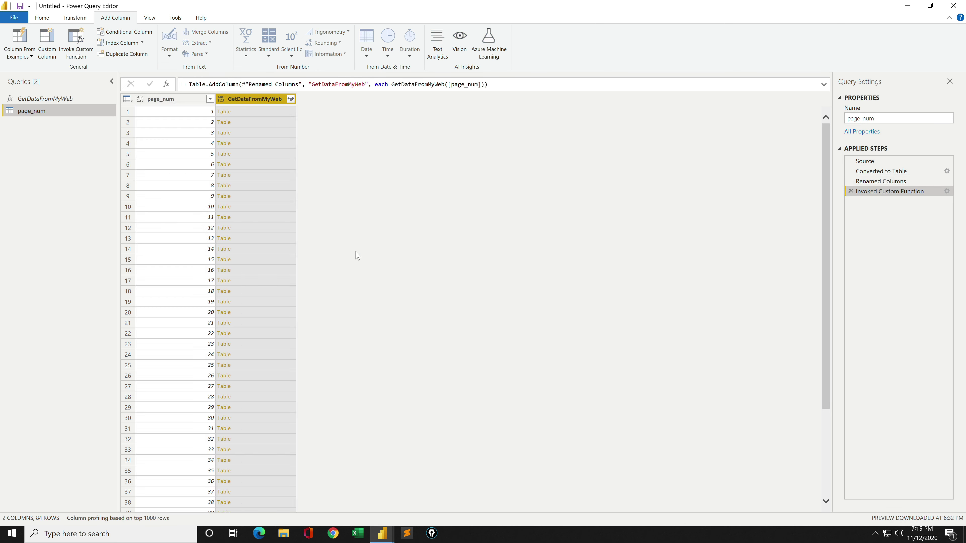
Step: Expand the function results into all seven columns without a name prefix, then show the Chrome site
click(290, 98)
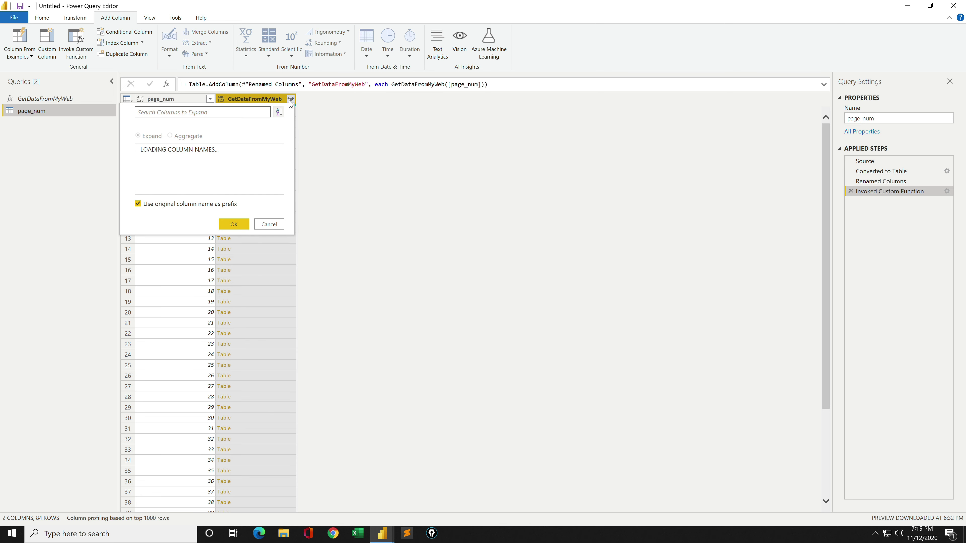
click(137, 233)
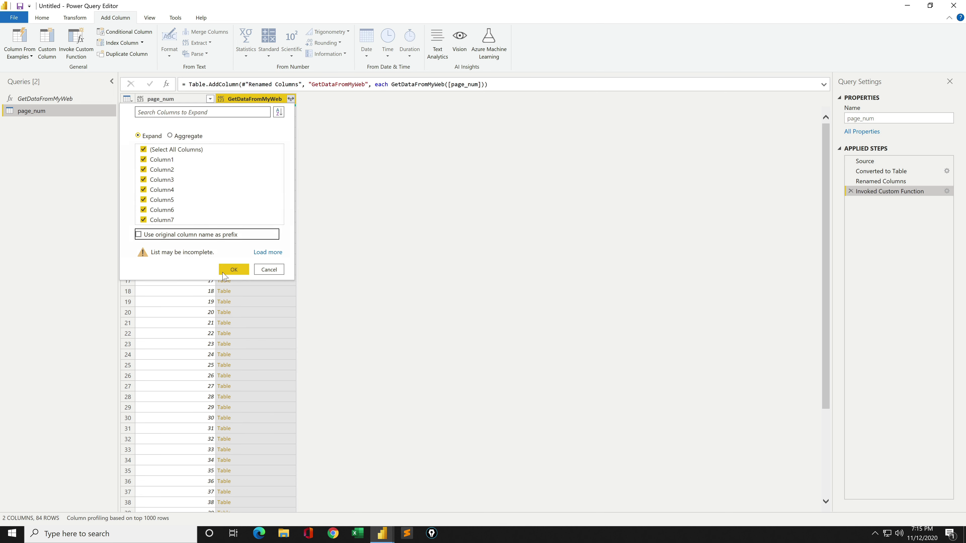
click(246, 269)
scroll(326, 282, down, 10)
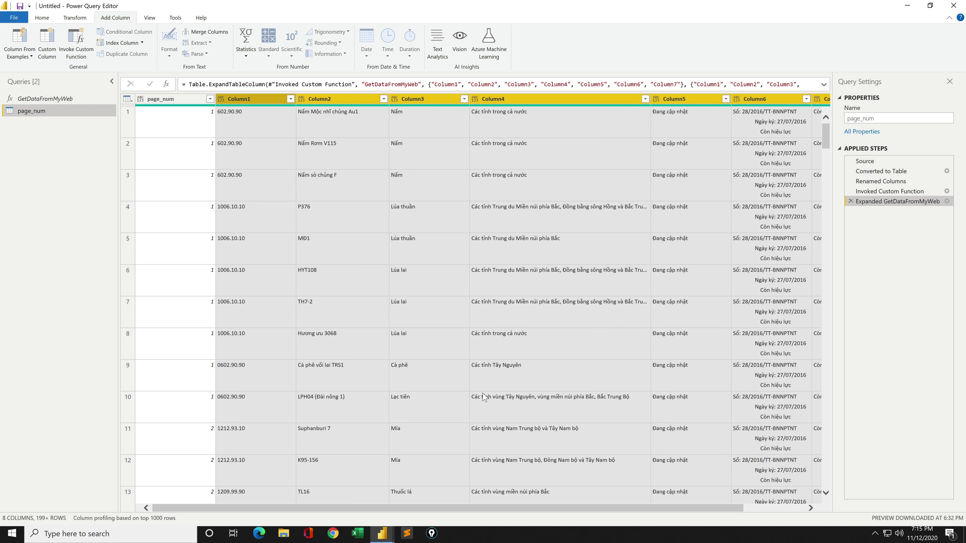
key(ctrl+Up)
click(427, 239)
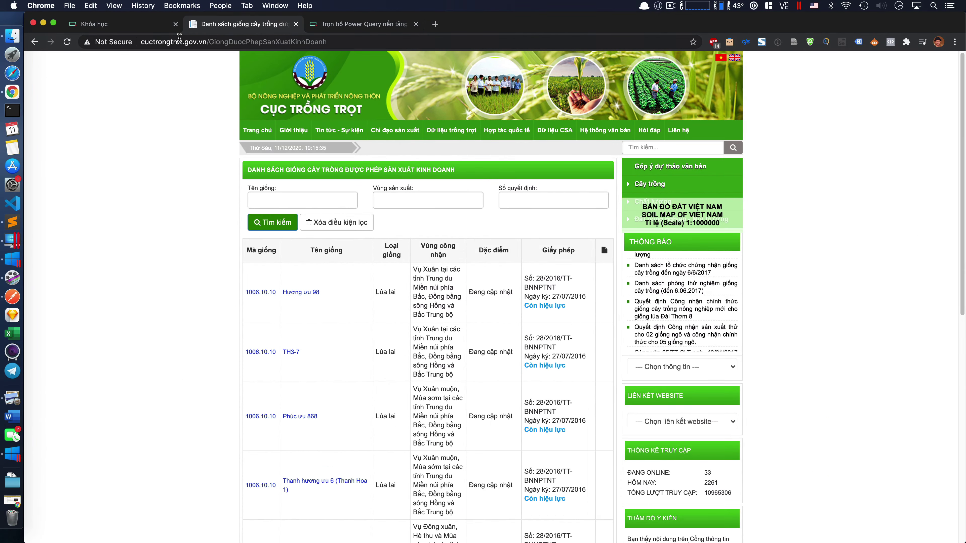
Step: Switch Chrome tabs to the 'Trọn bộ Power Query' course page priced 899.000 vnđ, highlighting its title
click(152, 24)
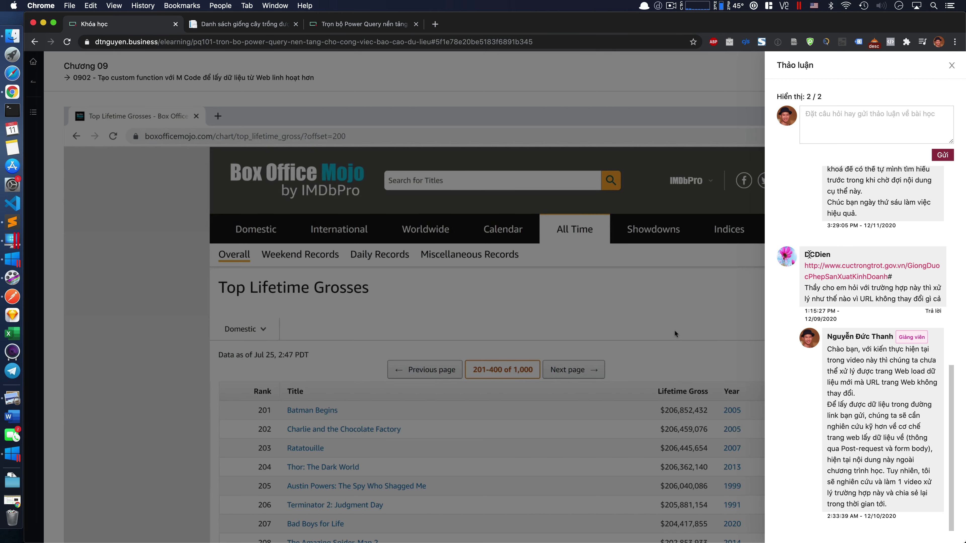
click(268, 26)
click(332, 27)
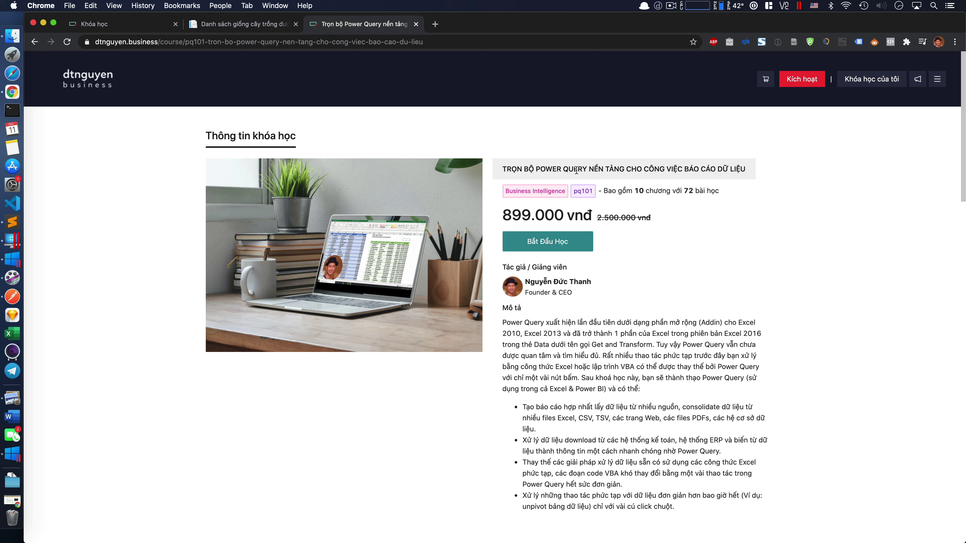
mouse_move(503, 168)
mouse_down()
mouse_move(772, 172)
mouse_move(781, 252)
mouse_up()
click(782, 252)
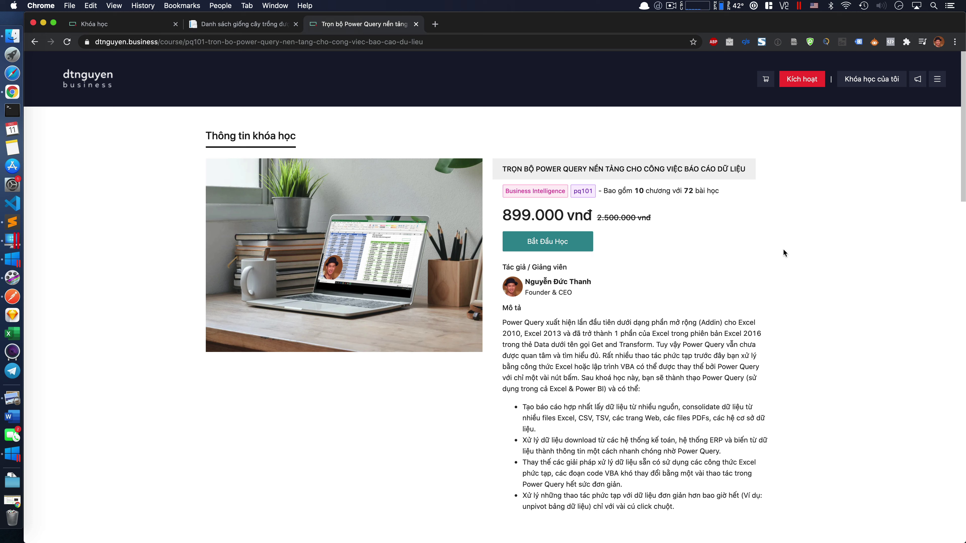